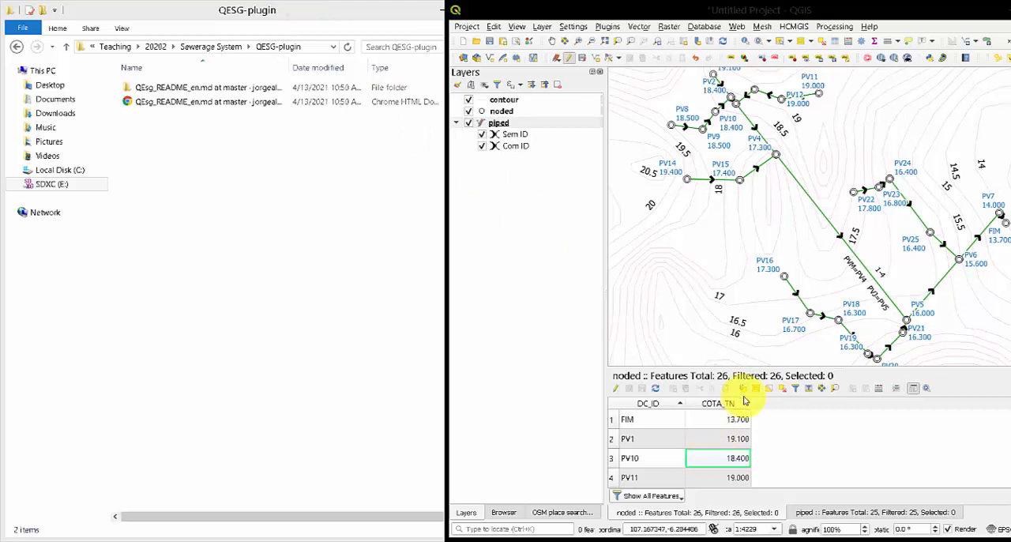
Detach the piped layer's attribute table into its own window and place it beside the map.
left_click(806, 515)
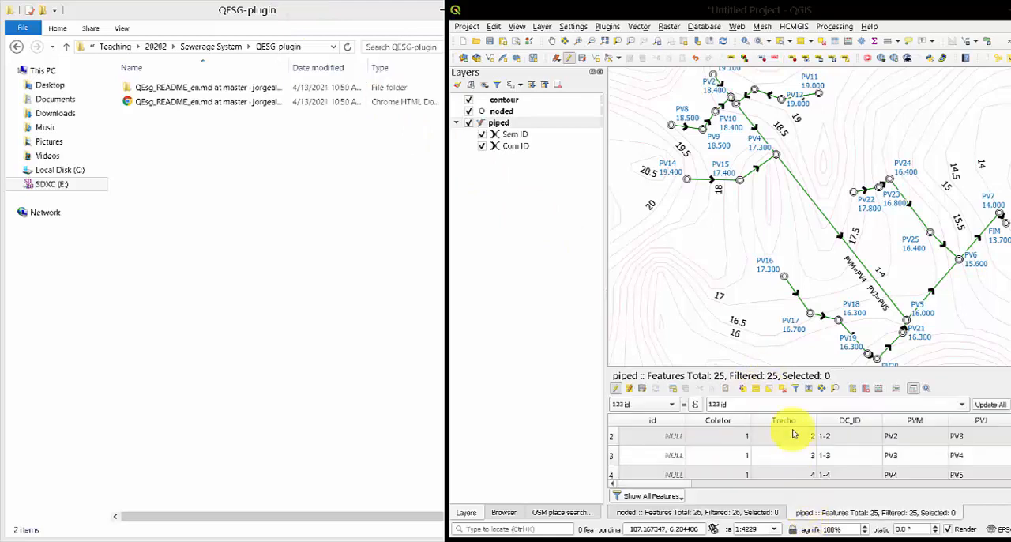
left_click_drag(806, 381, 361, 242)
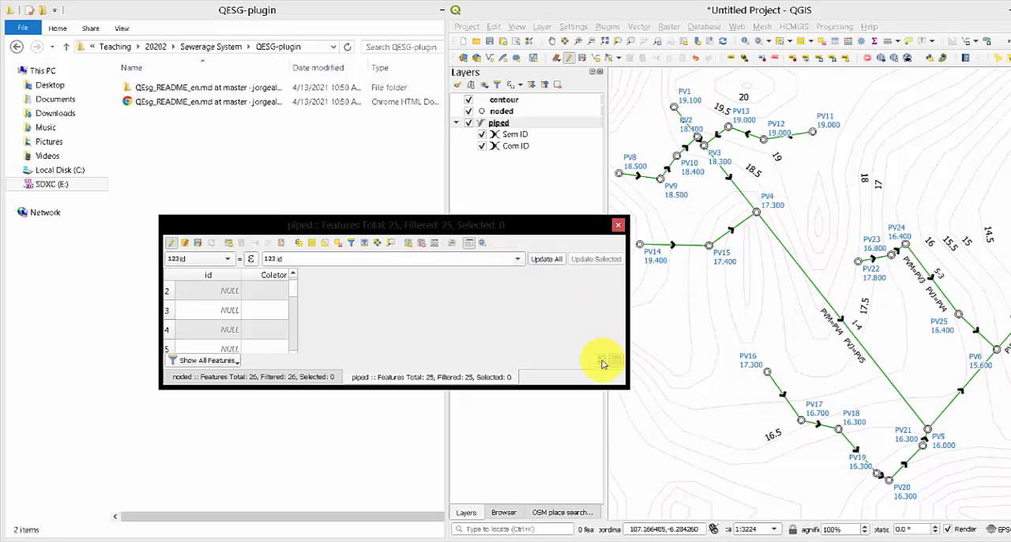
left_click(464, 243)
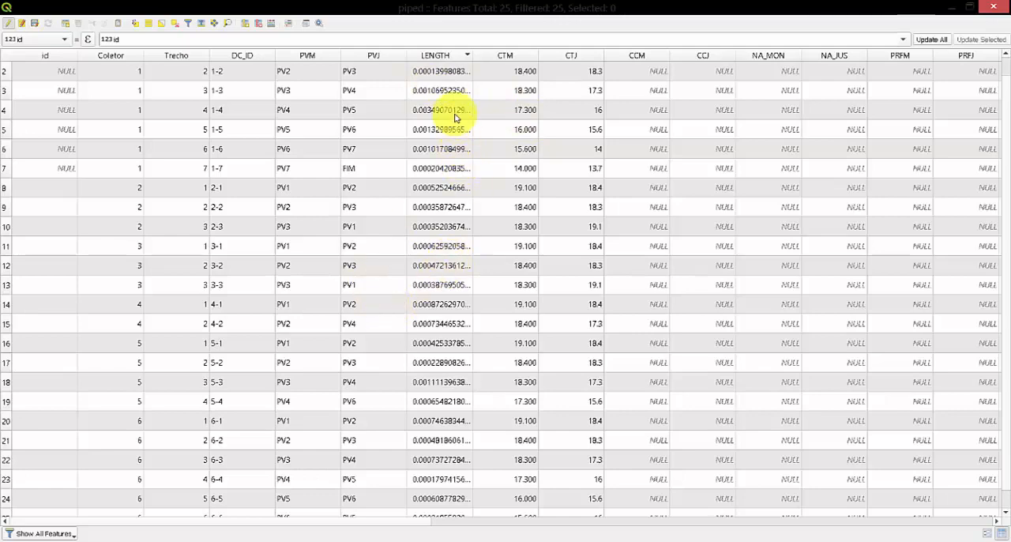
scroll(439, 252, "down", 1)
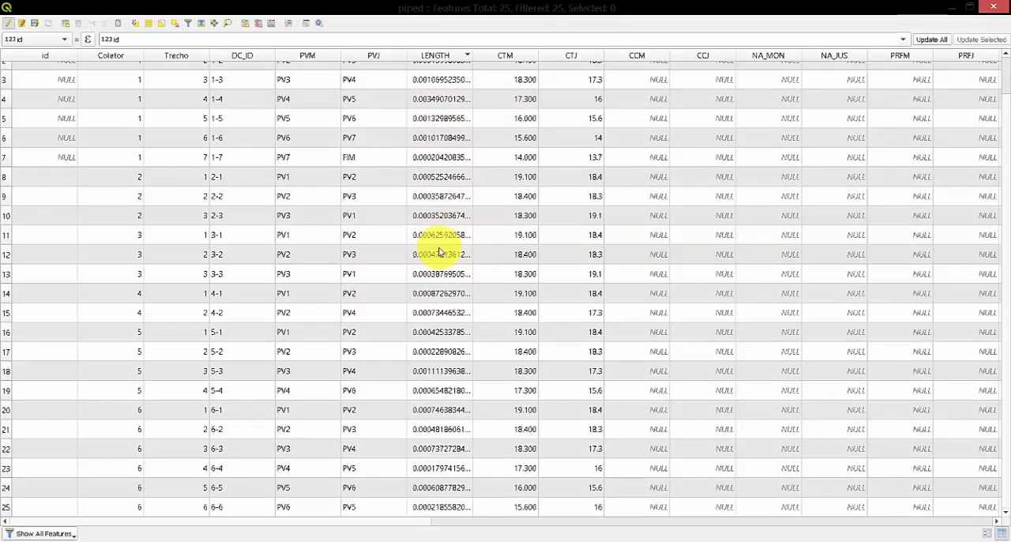
scroll(440, 252, "up", 2)
scroll(440, 251, "down", 1)
scroll(443, 251, "up", 1)
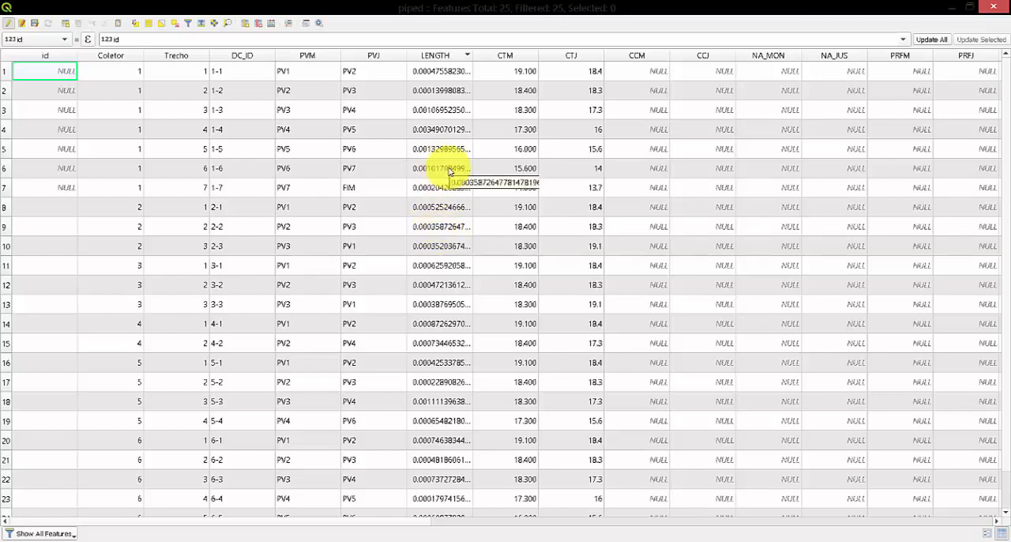
double_click(486, 7)
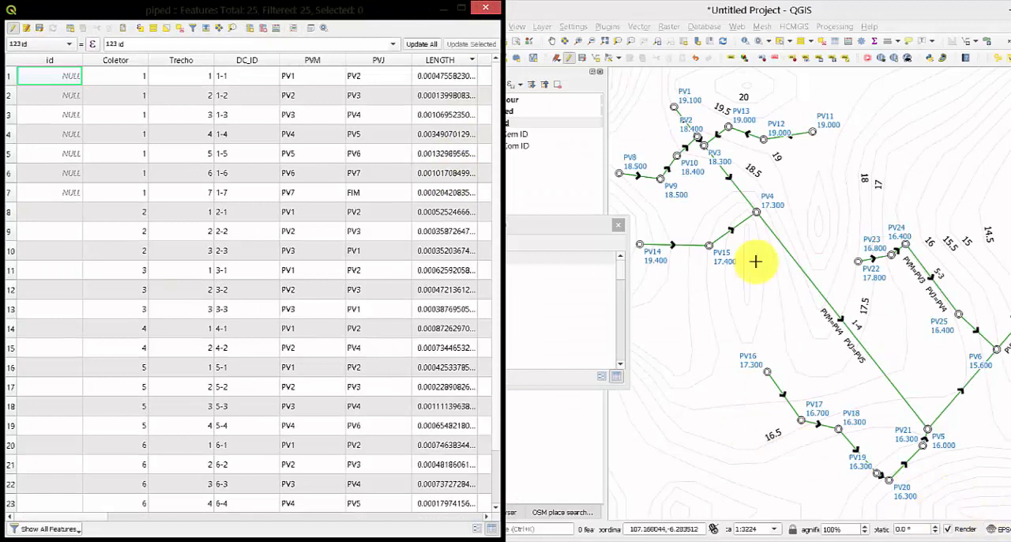
Dock the noded layer's attribute table back below the map.
left_click(609, 227)
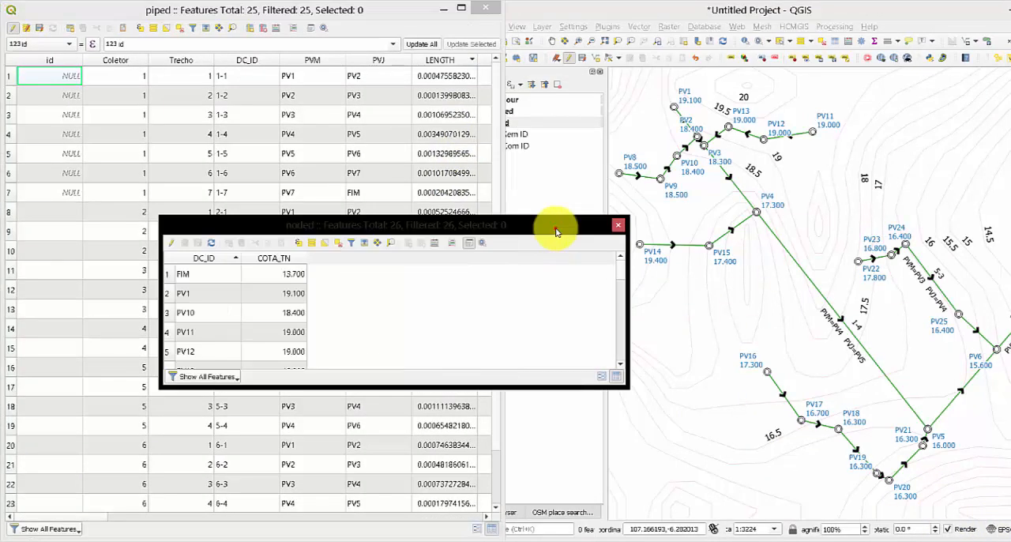
double_click(462, 227)
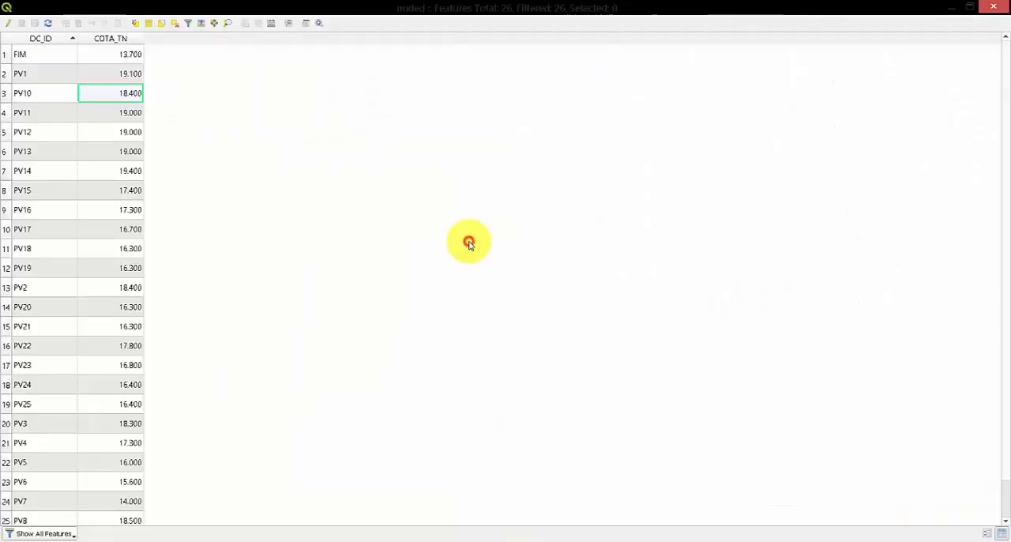
left_click(307, 25)
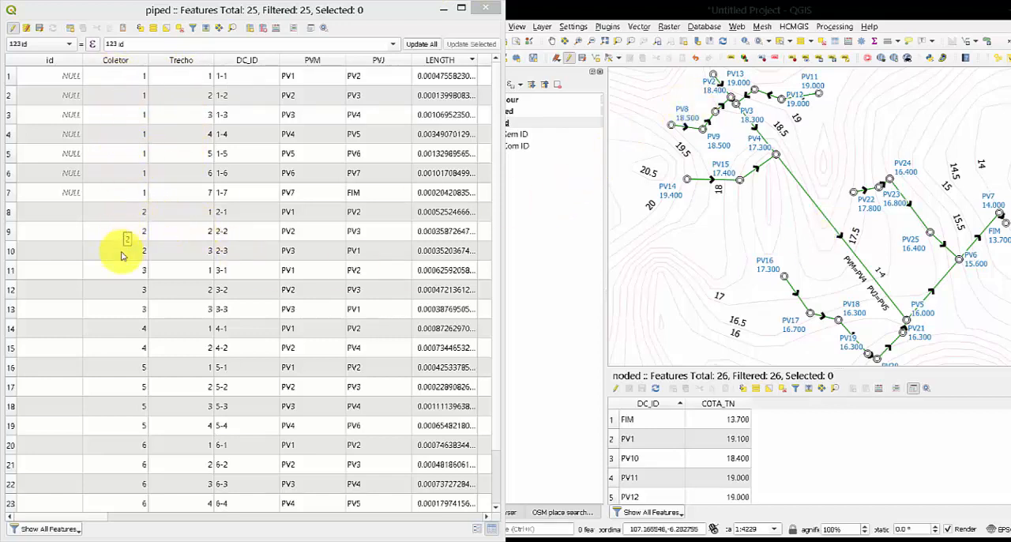
Measure pipe 1-1 between PV1 and PV2 on the map and set its LENGTH in the piped table to 52.606.
scroll(124, 322, "down", 1)
scroll(118, 442, "up", 1)
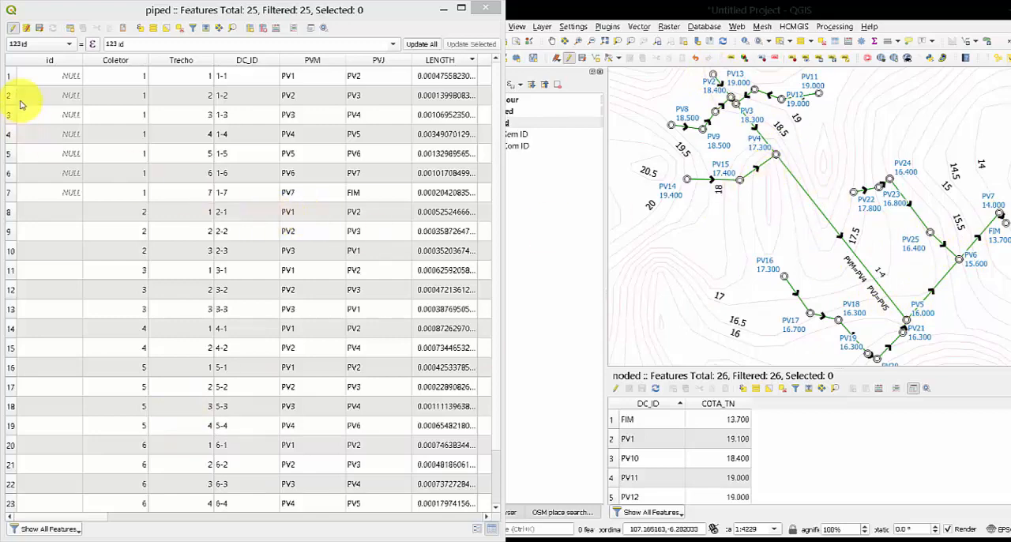
left_click(16, 77)
left_click(596, 183)
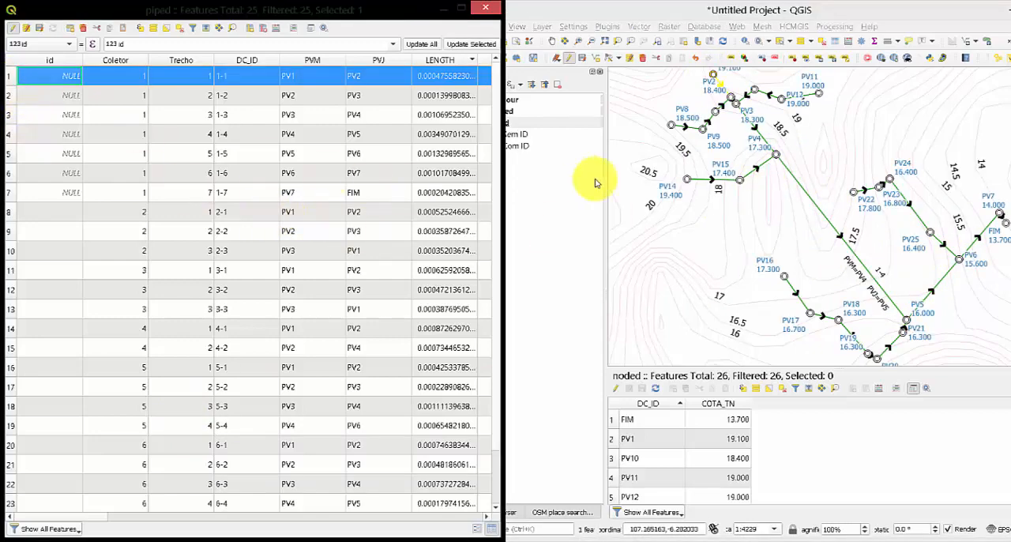
scroll(710, 90, "up", 5)
scroll(711, 90, "down", 3)
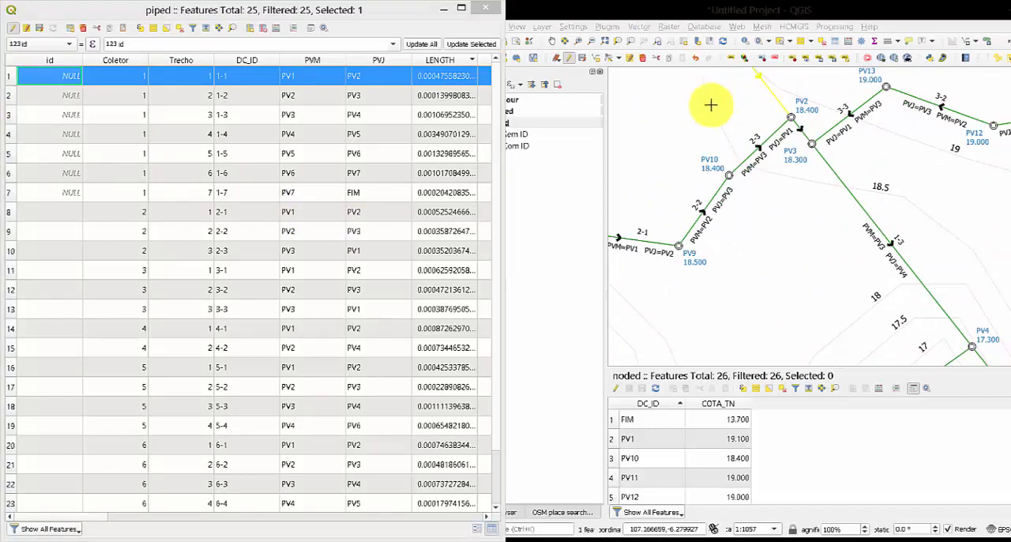
left_click_drag(711, 105, 748, 203)
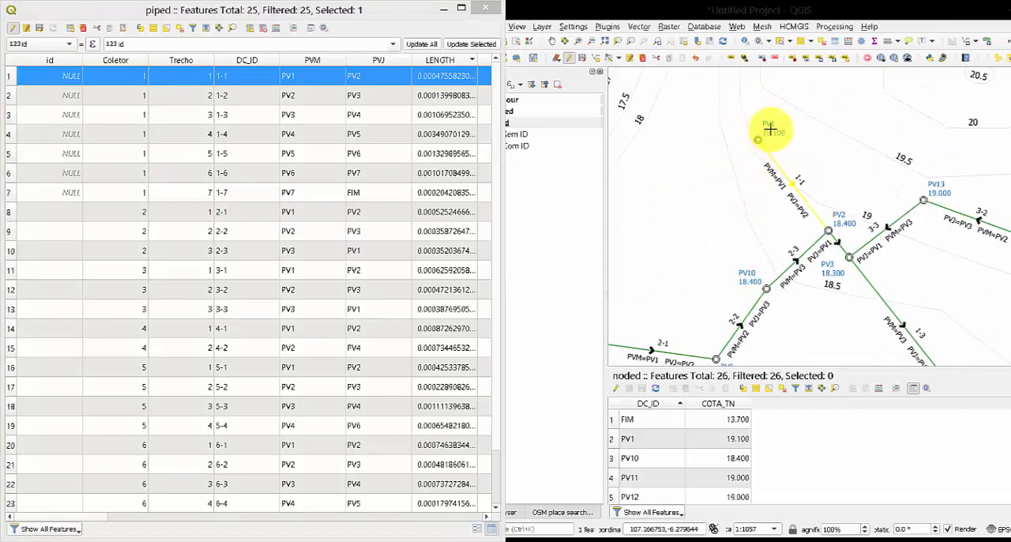
left_click(891, 41)
left_click_drag(865, 140, 845, 255)
left_click(756, 139)
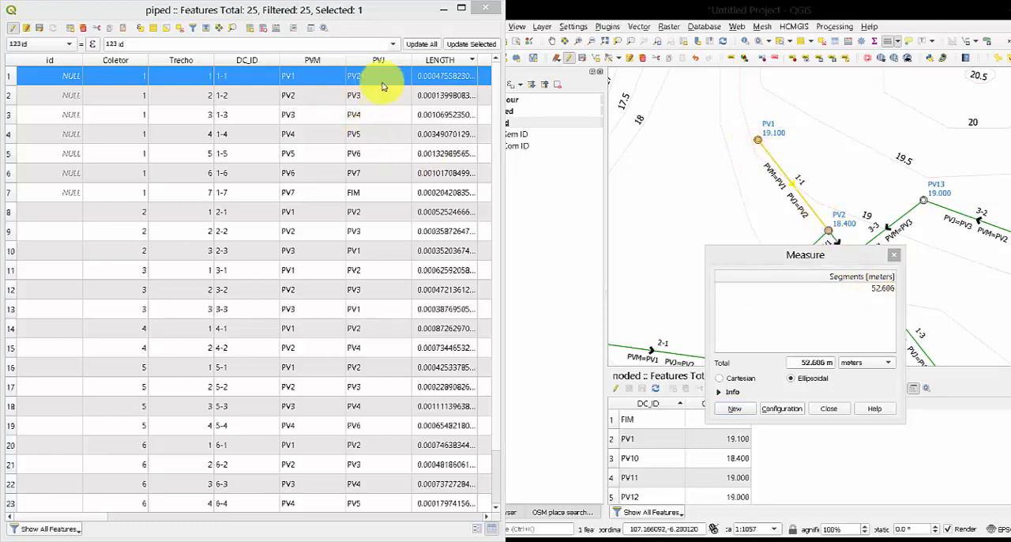
double_click(431, 75)
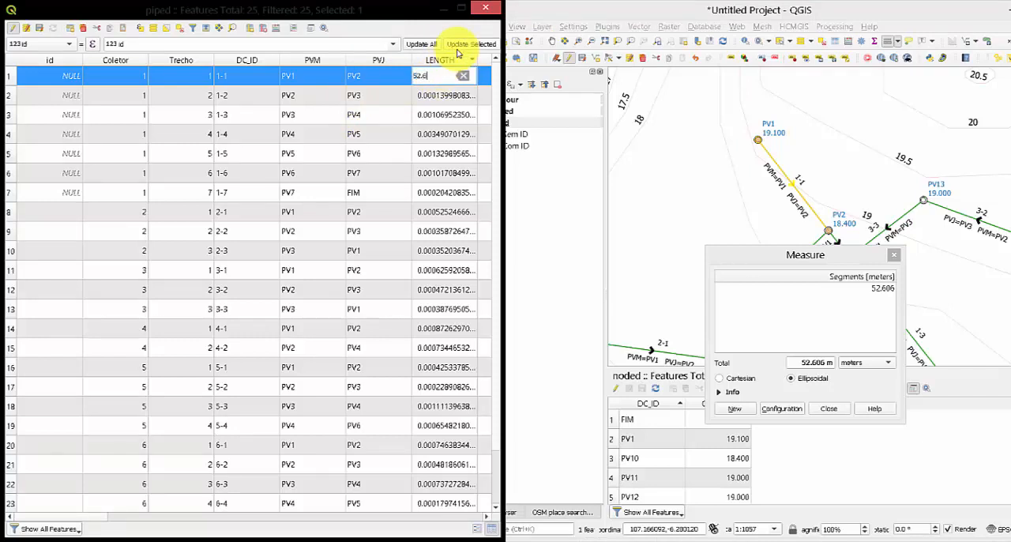
key("Return")
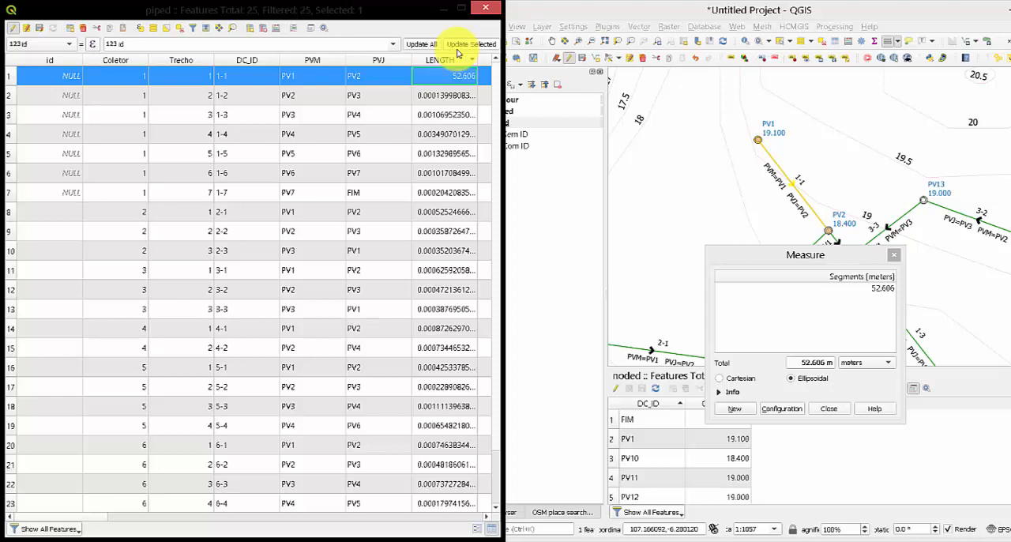
Select pipe 1-2, take a new measurement between PV2 and PV3, and set its LENGTH to 15.484.
left_click(8, 95)
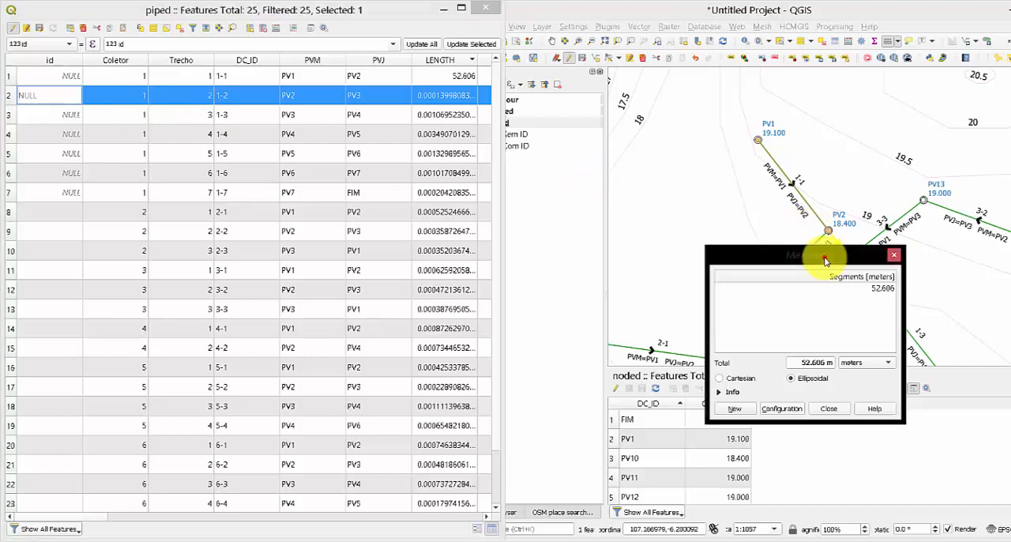
left_click_drag(826, 257, 606, 242)
scroll(832, 234, "up", 3)
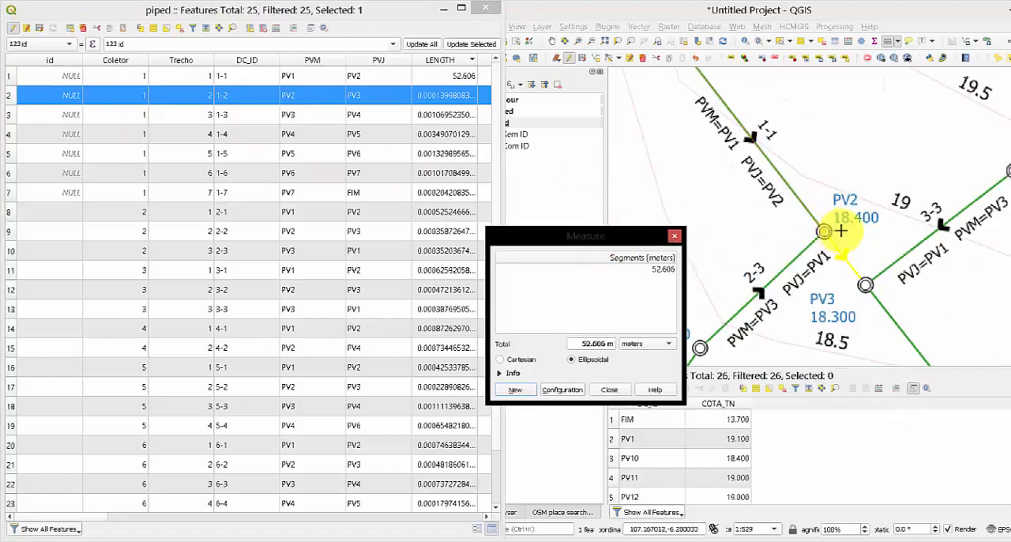
scroll(842, 232, "down", 1)
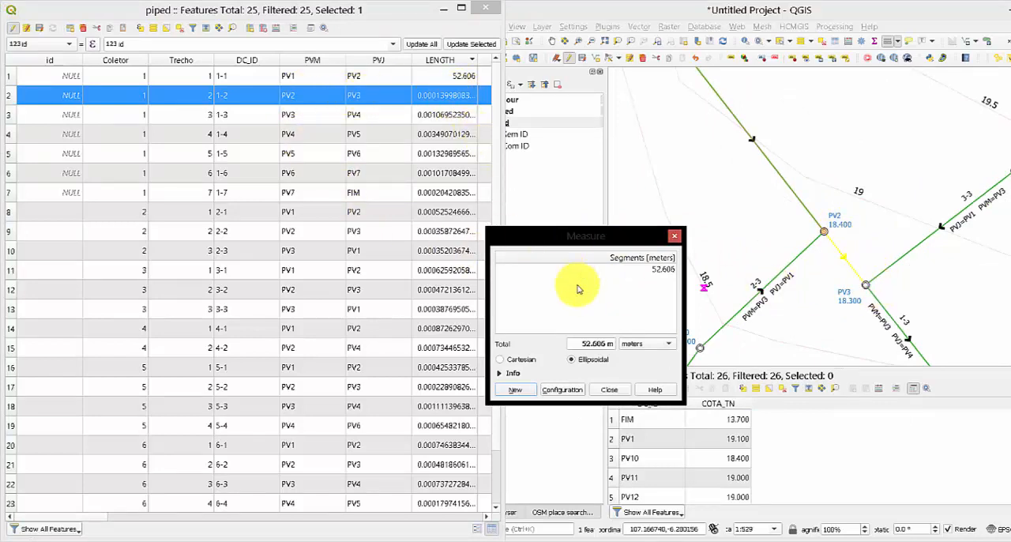
left_click(521, 389)
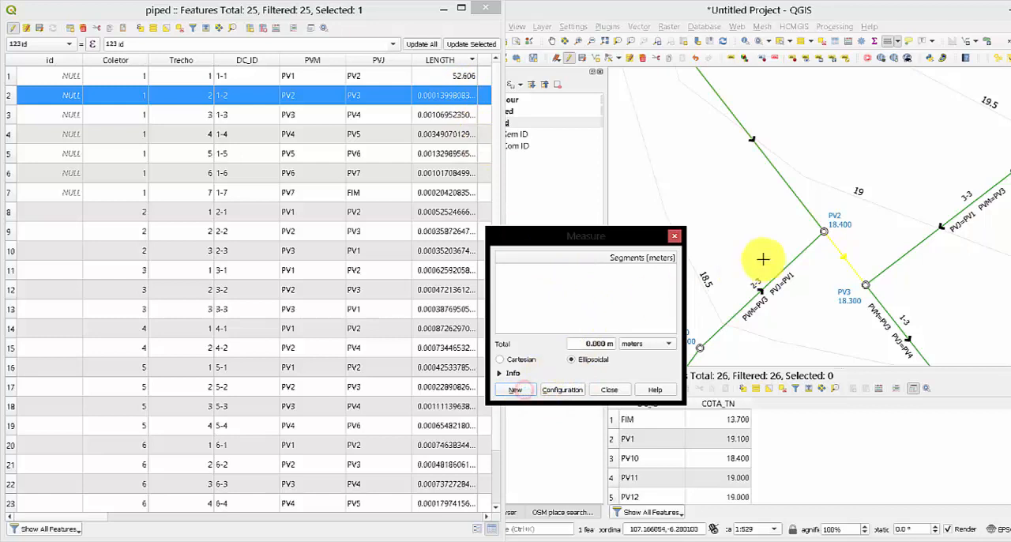
left_click(825, 232)
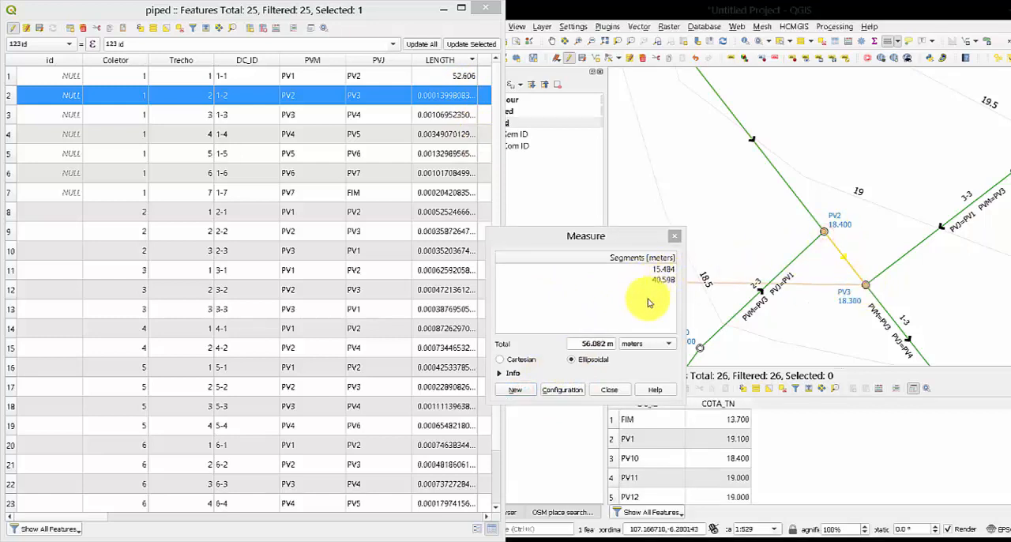
double_click(432, 96)
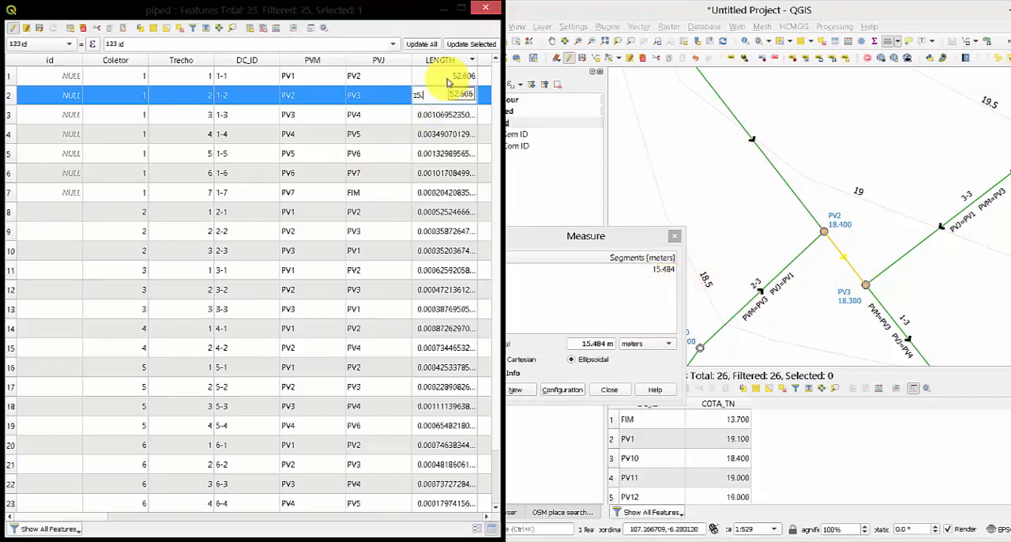
key("Return")
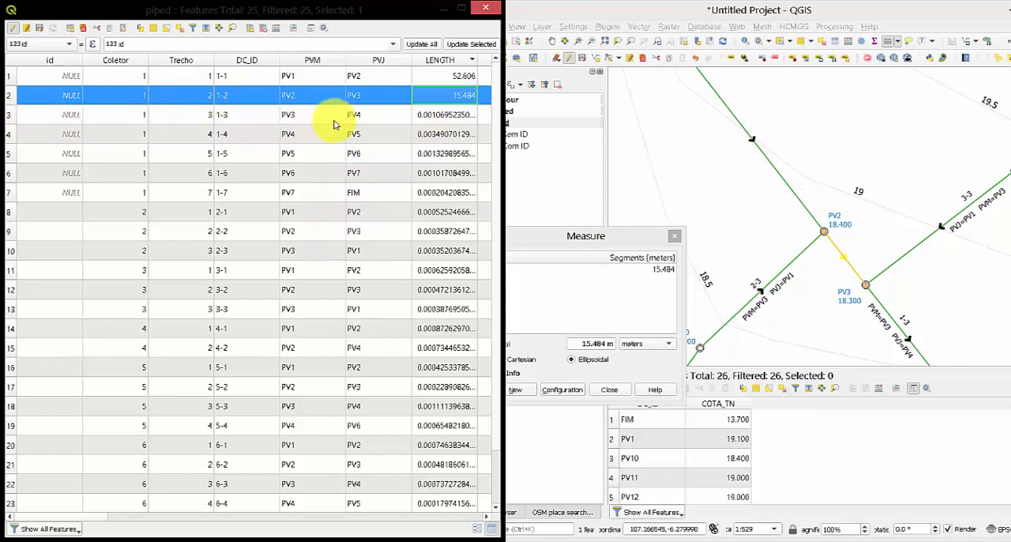
Select pipe 1-3, take a new measurement between PV3 and PV4, and set its LENGTH to 118.304.
double_click(45, 118)
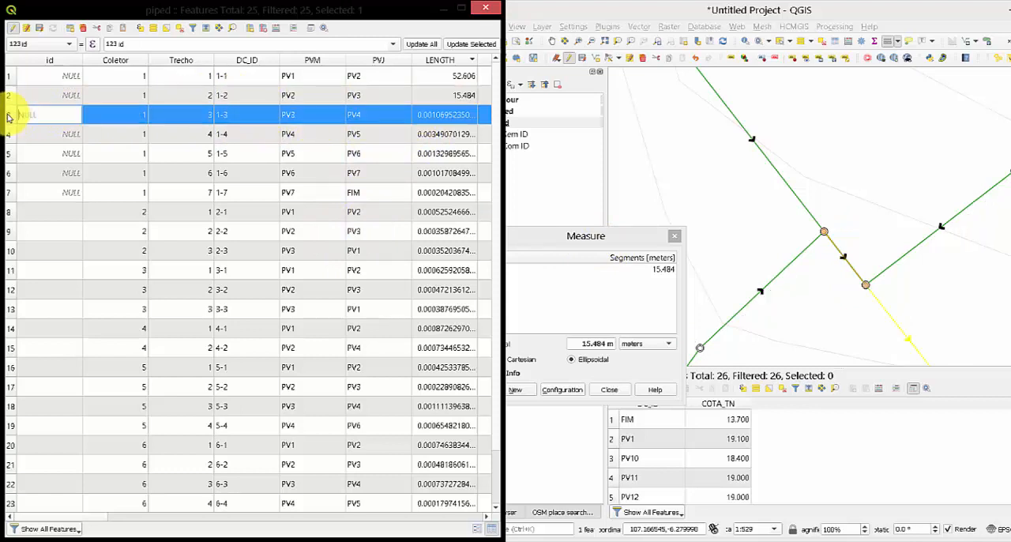
left_click_drag(882, 288, 821, 151)
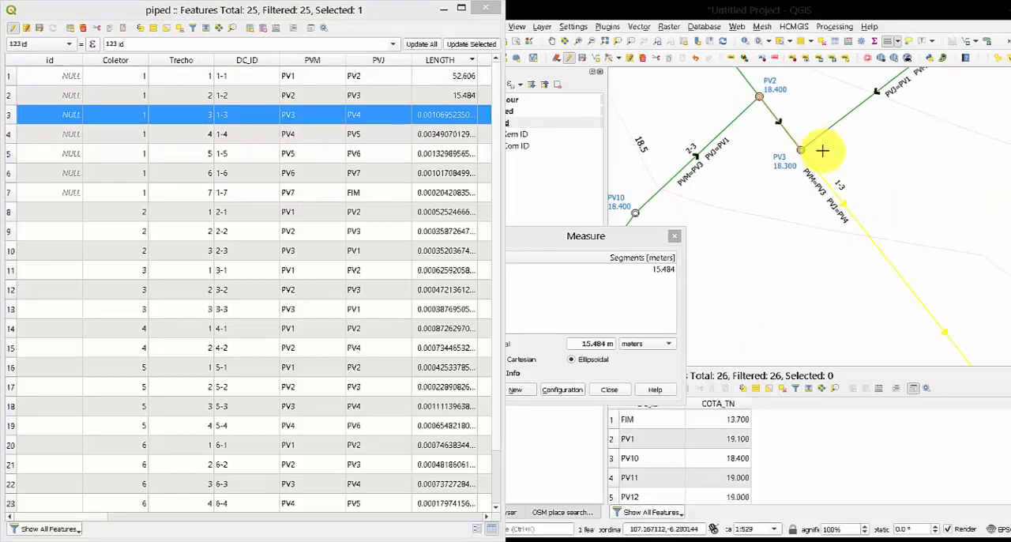
scroll(904, 225, "down", 1)
left_click_drag(920, 239, 825, 169)
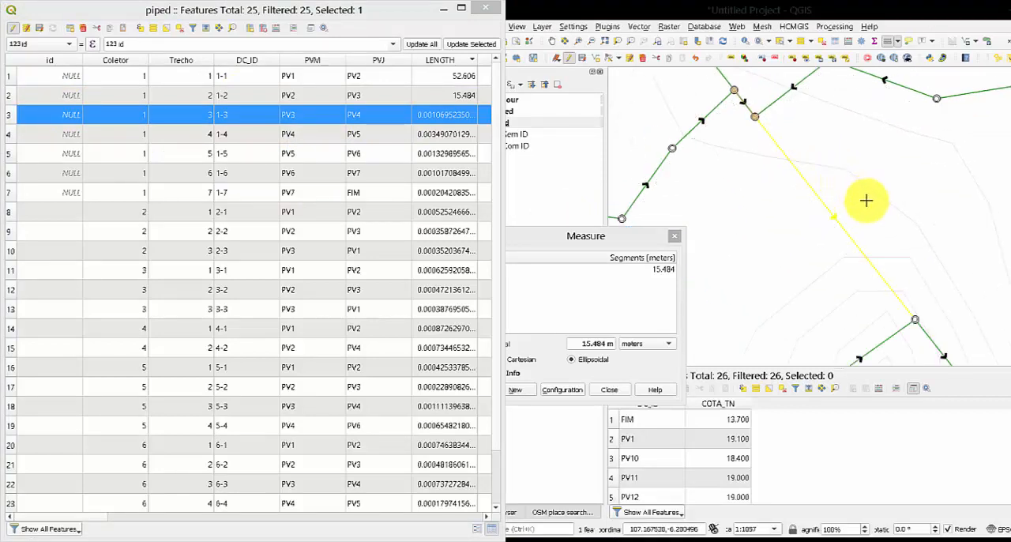
scroll(867, 199, "down", 1)
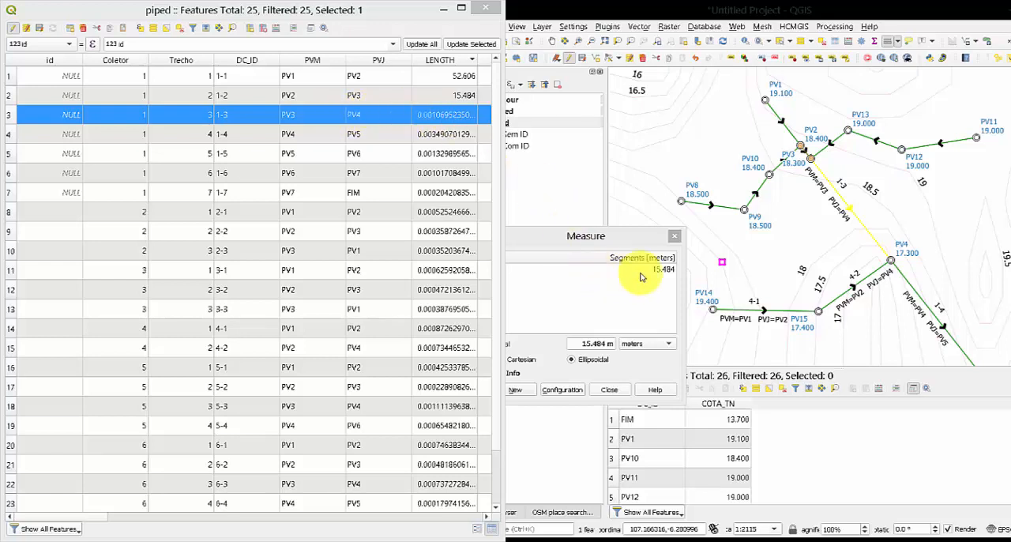
left_click(516, 389)
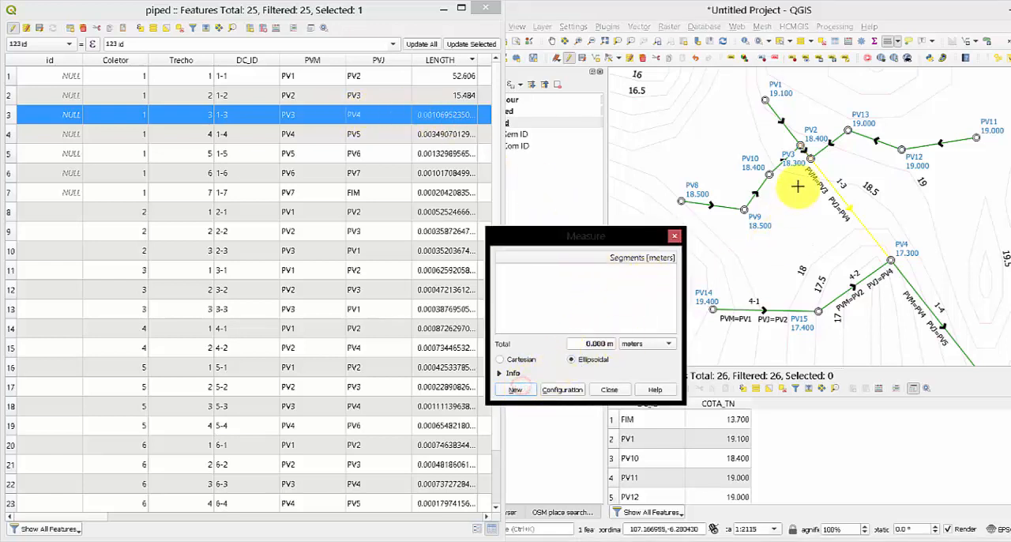
left_click(812, 158)
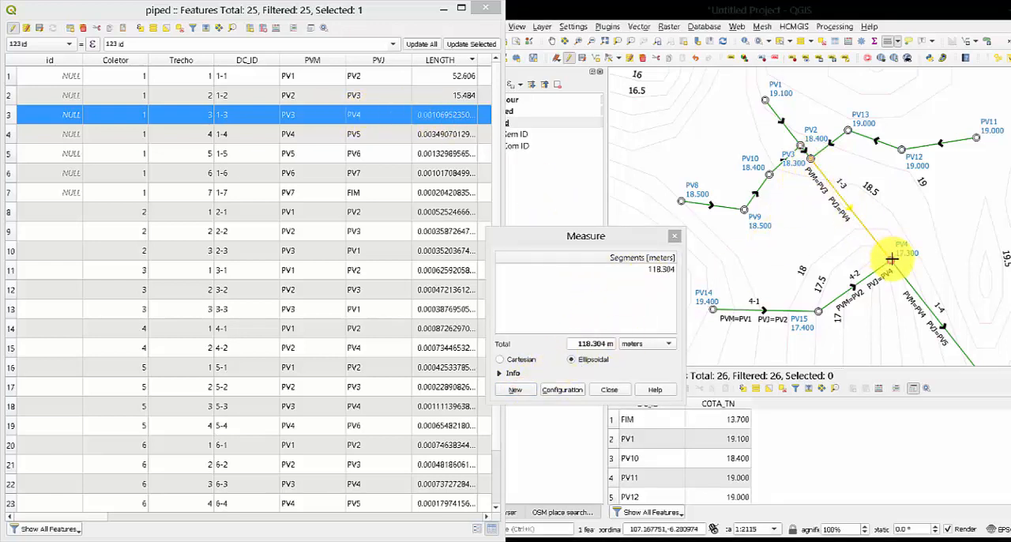
double_click(430, 112)
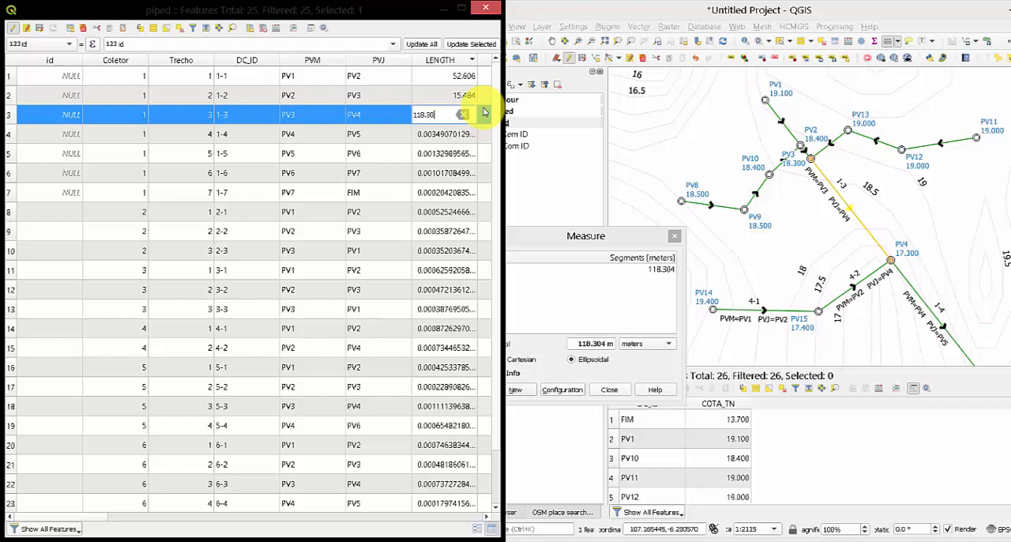
Select pipe 1-4, measure it between PV4 and PV5, set its LENGTH to 386.119, and close the measurement window.
left_click(13, 134)
scroll(924, 291, "down", 1)
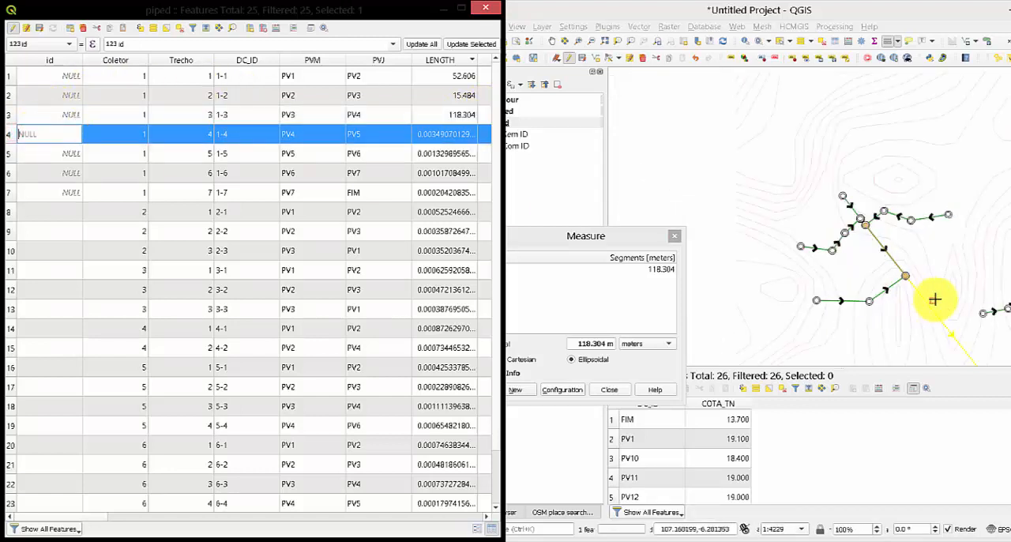
scroll(831, 207, "up", 1)
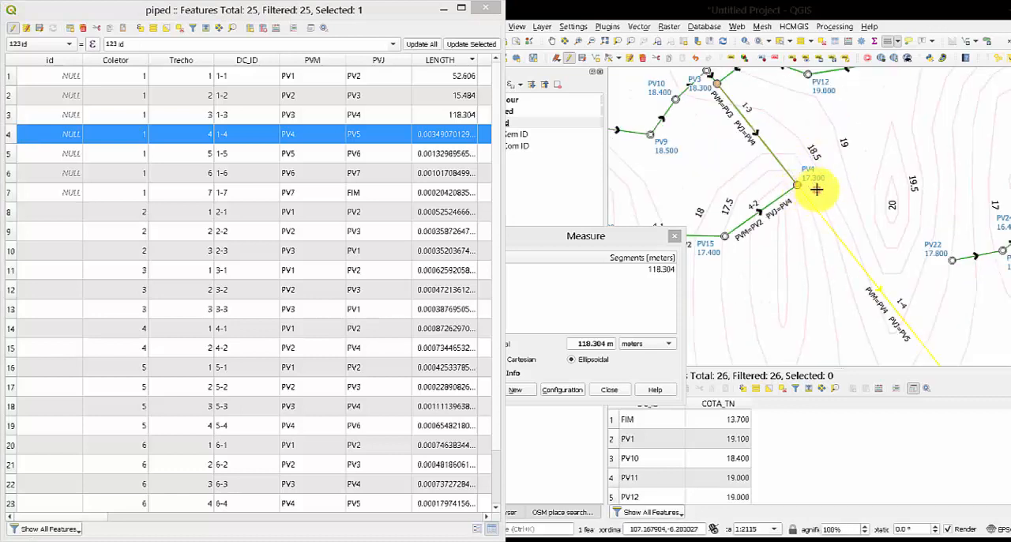
scroll(819, 201, "down", 1)
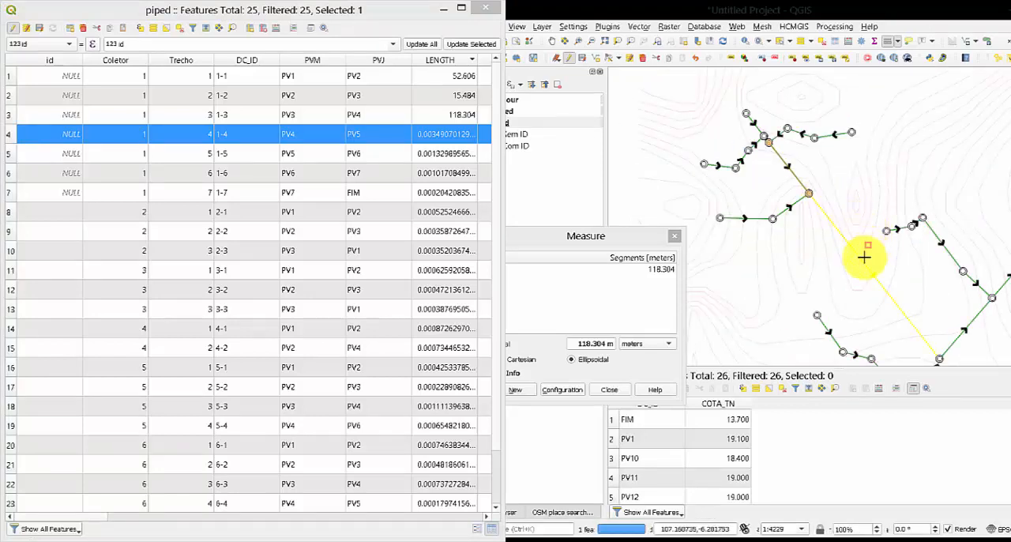
left_click_drag(954, 335, 900, 270)
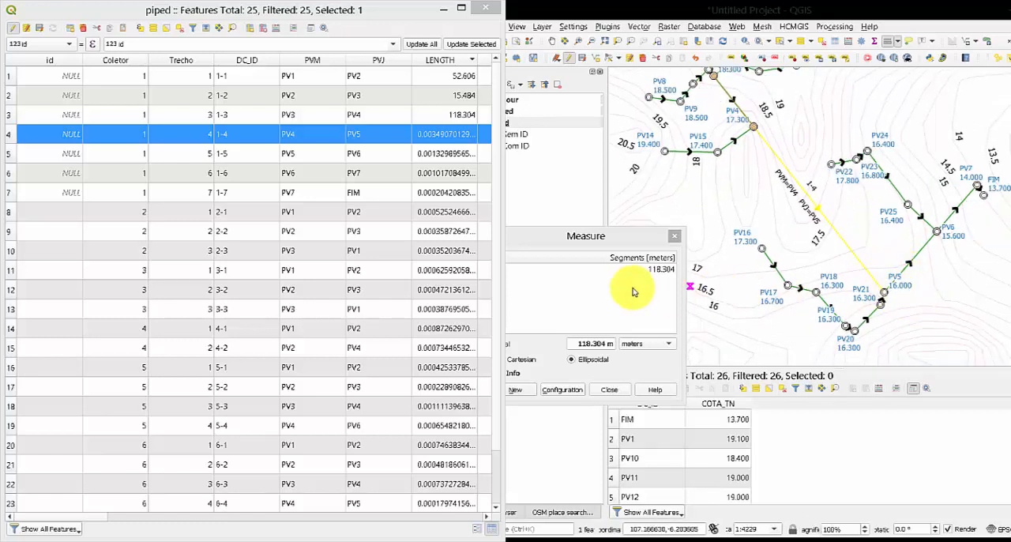
left_click(754, 128)
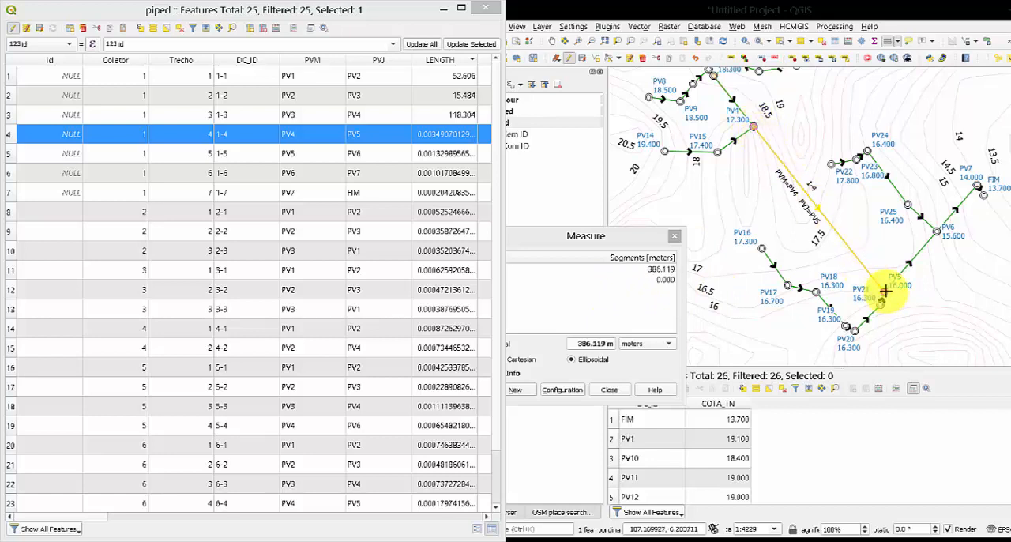
double_click(432, 133)
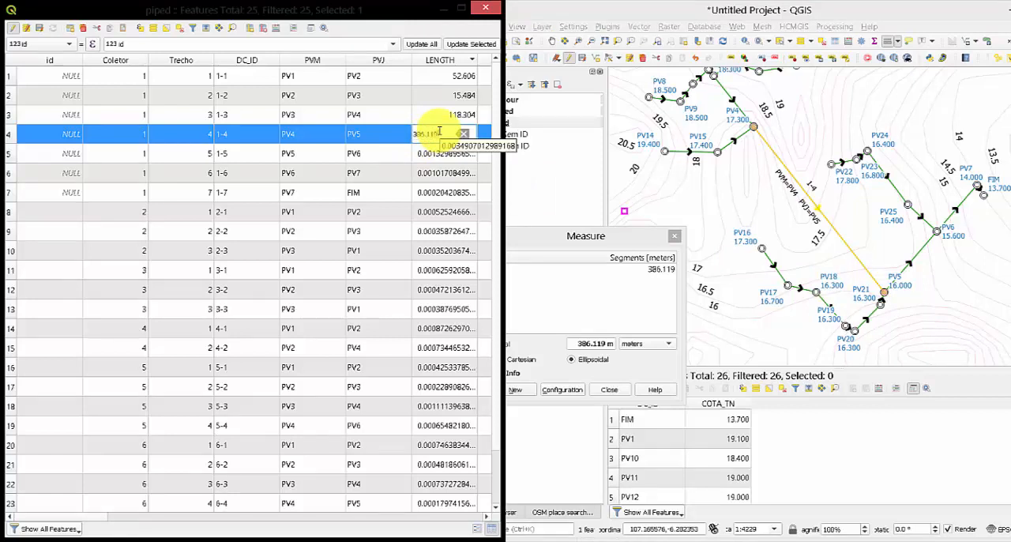
key("Return")
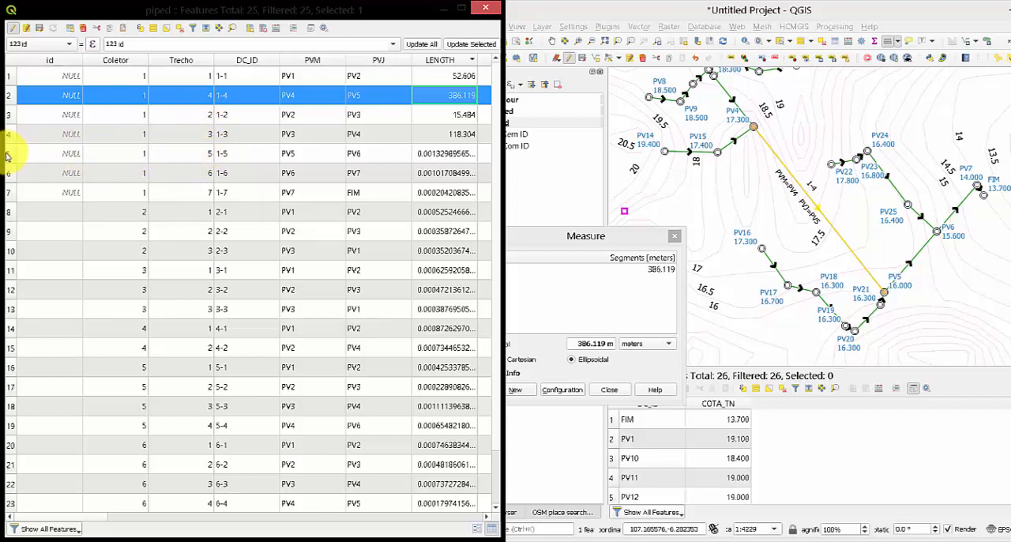
left_click(8, 153)
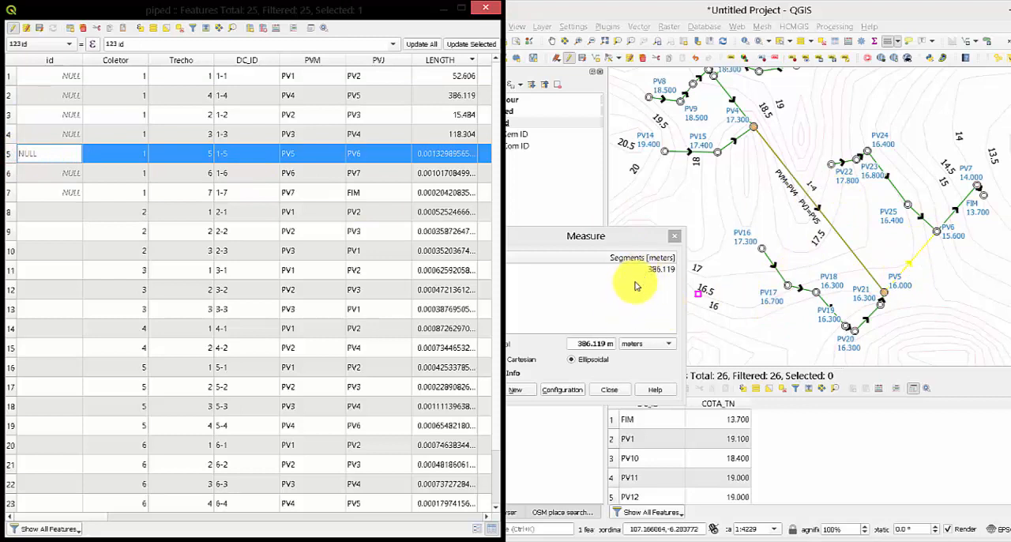
left_click(676, 236)
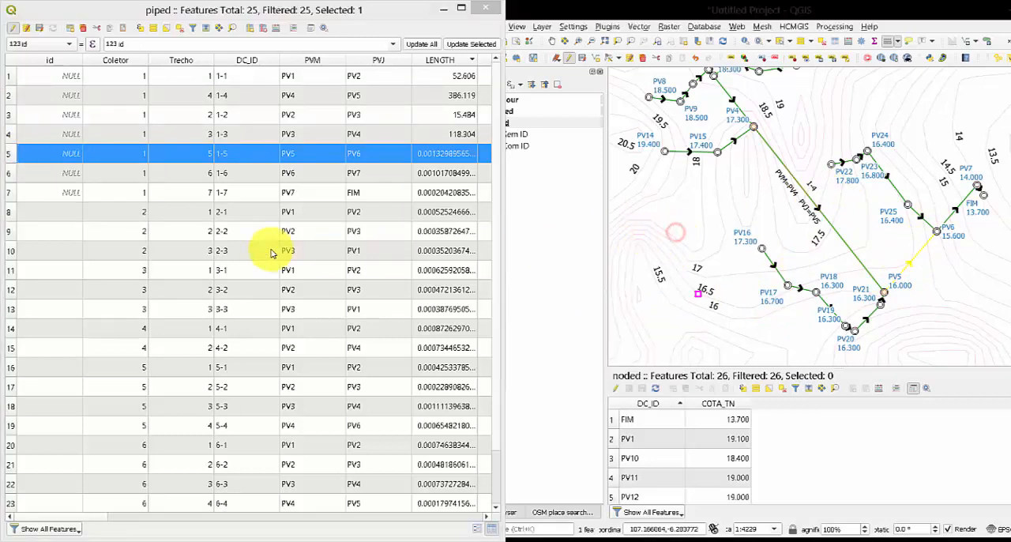
Select pipe 2-1 in the piped table and set its PVM to PV8 and PVJ to PV9.
left_click(8, 214)
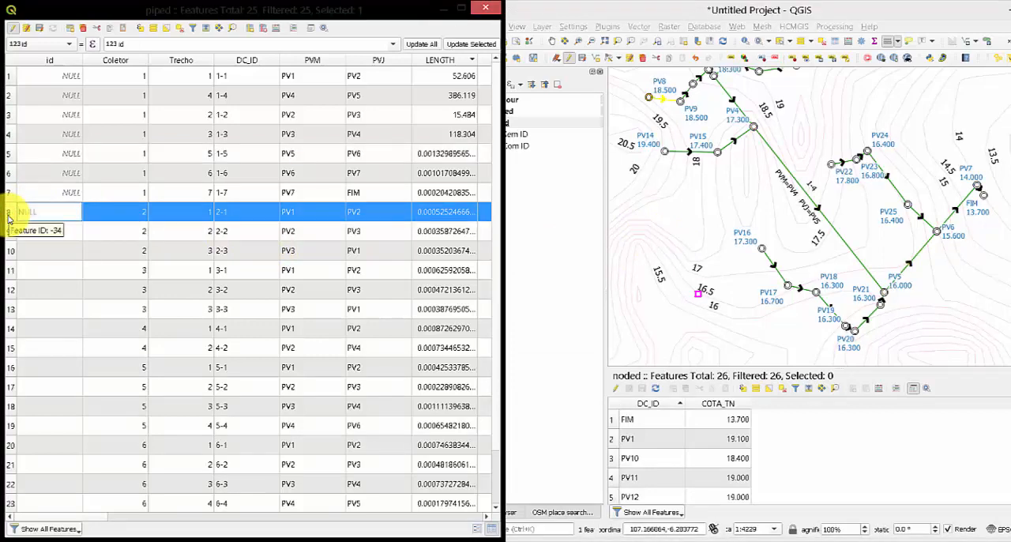
left_click_drag(663, 126, 730, 200)
scroll(711, 185, "up", 2)
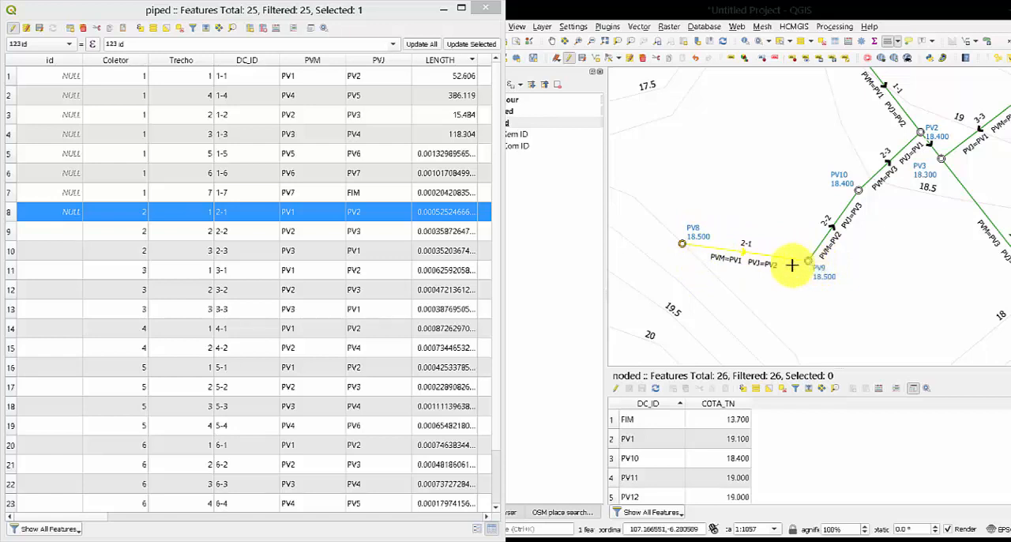
double_click(307, 212)
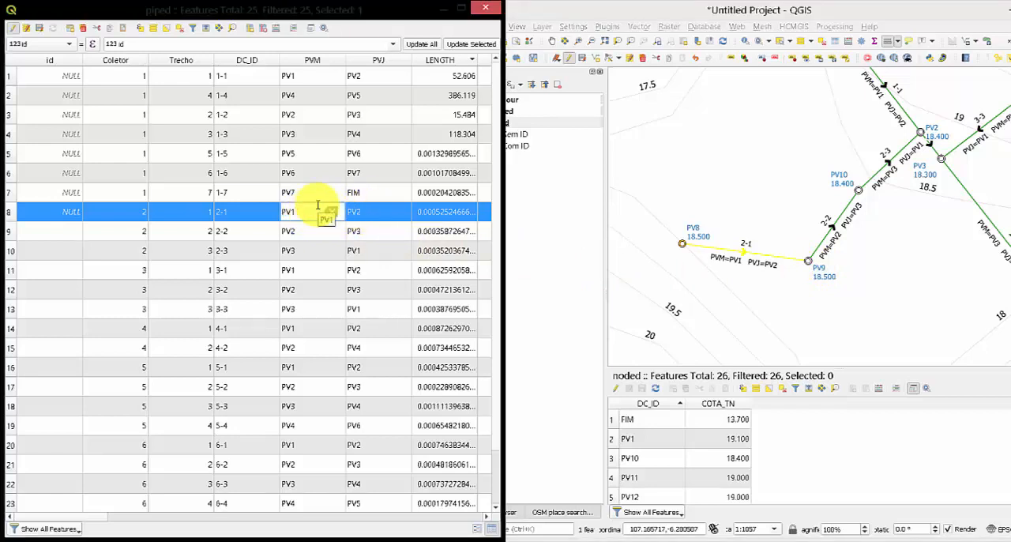
double_click(374, 211)
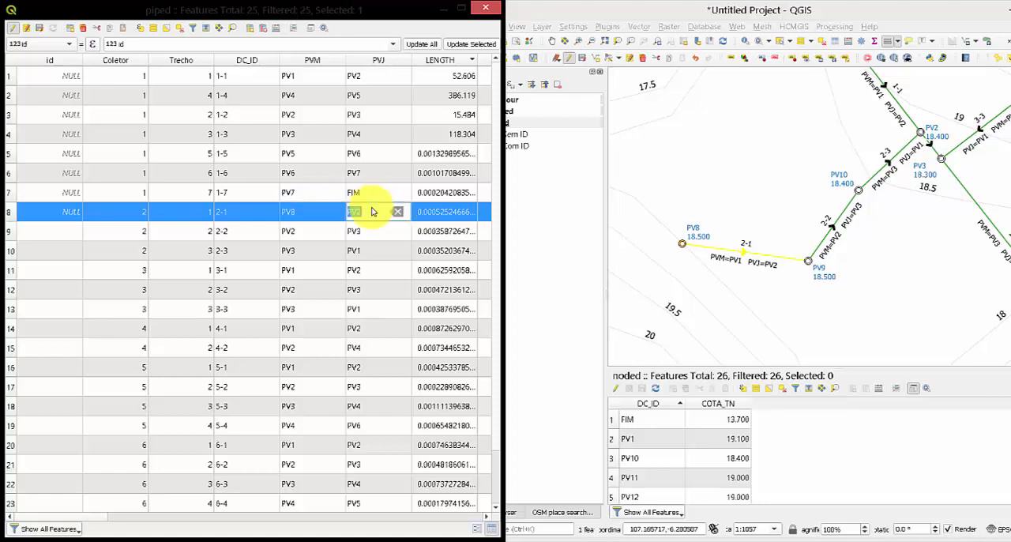
left_click(371, 207)
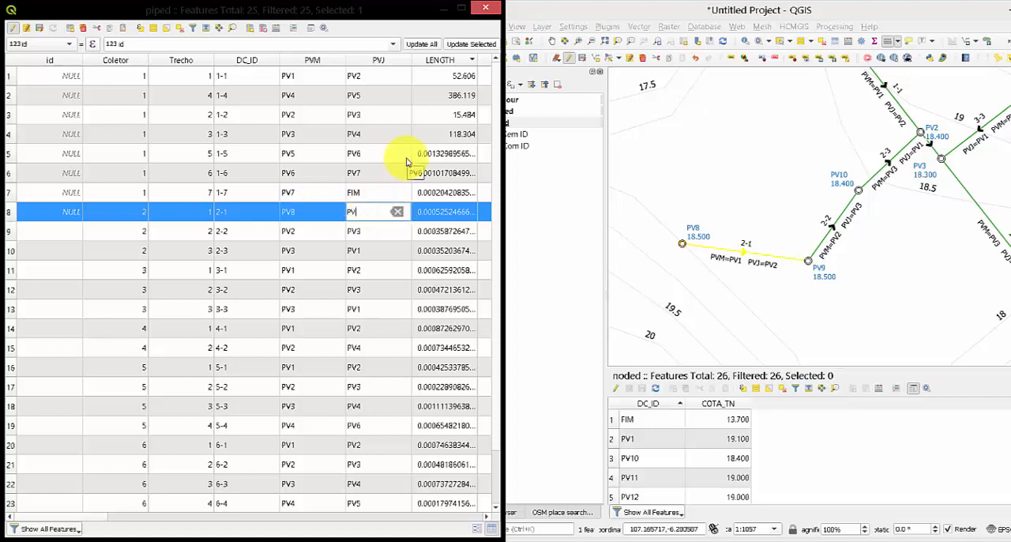
key("Return")
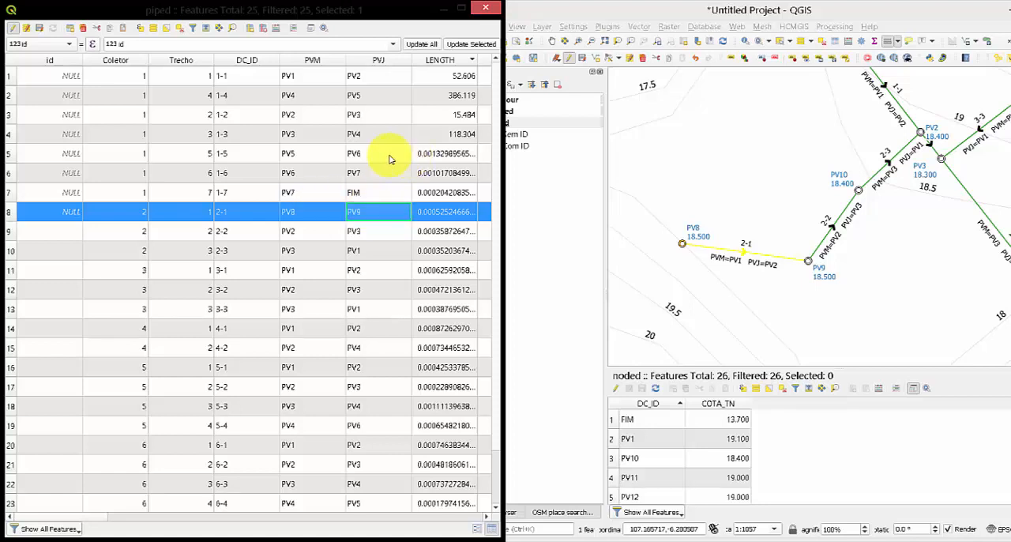
Select pipe 2-2 in the piped table and set its PVM to PV9 and PVJ to PV10.
left_click(15, 232)
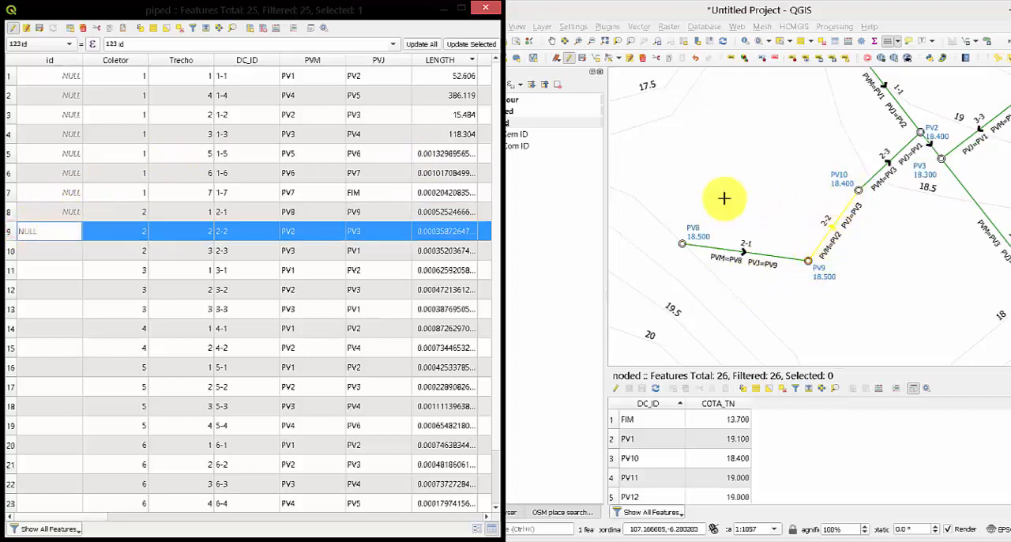
left_click(316, 230)
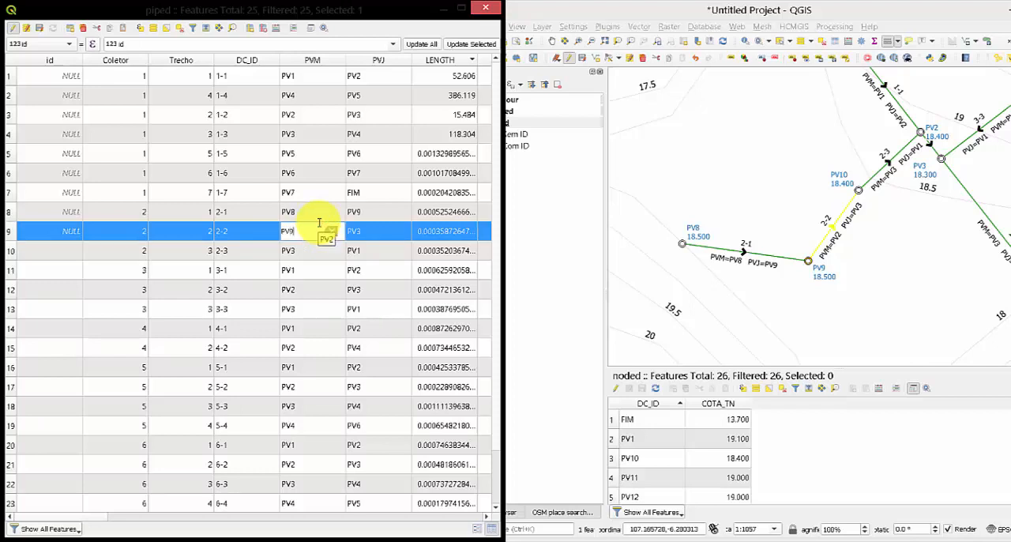
left_click(363, 229)
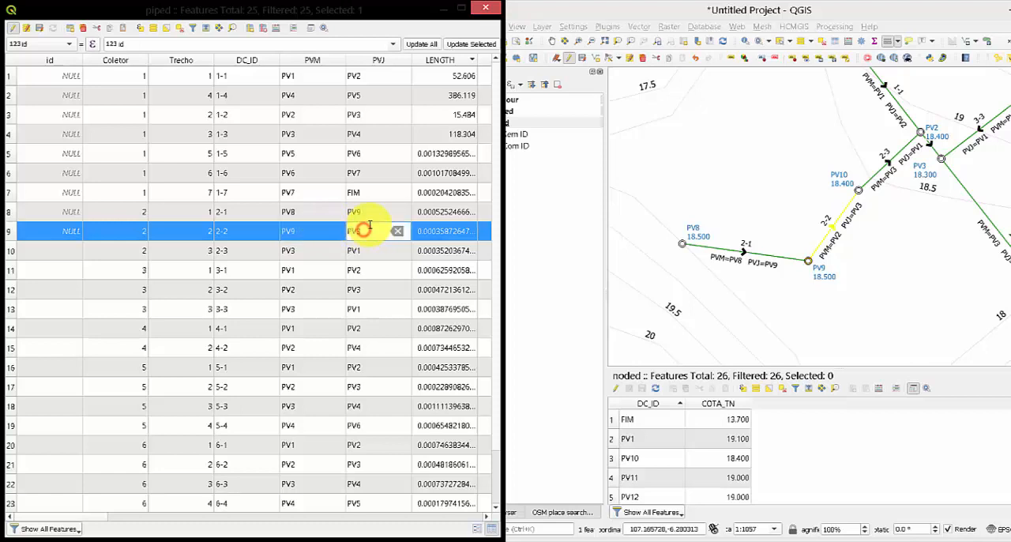
key("Return")
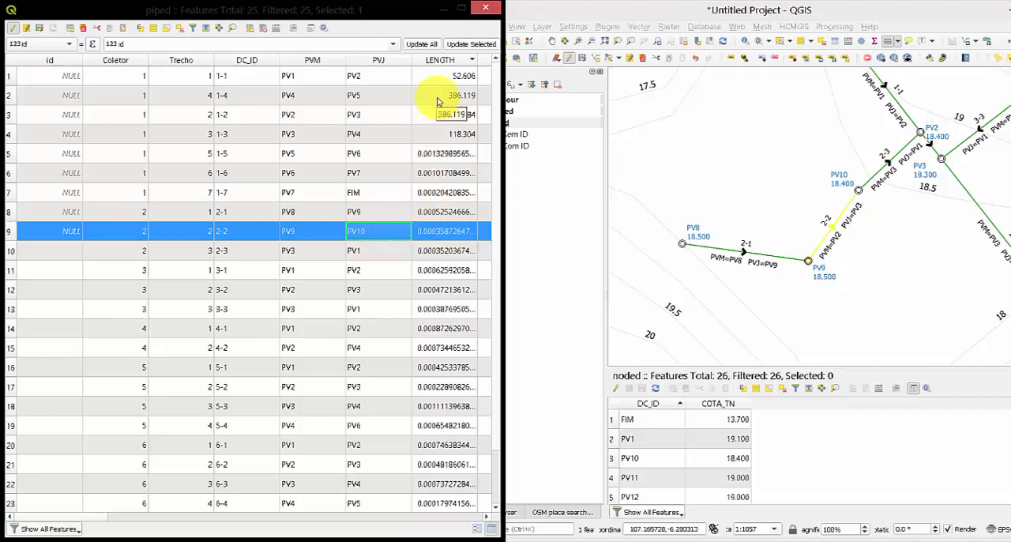
Select pipe 1-1 and compare its CTM and CTJ values with the PV1 and PV2 elevations on the map.
scroll(410, 237, "down", 1)
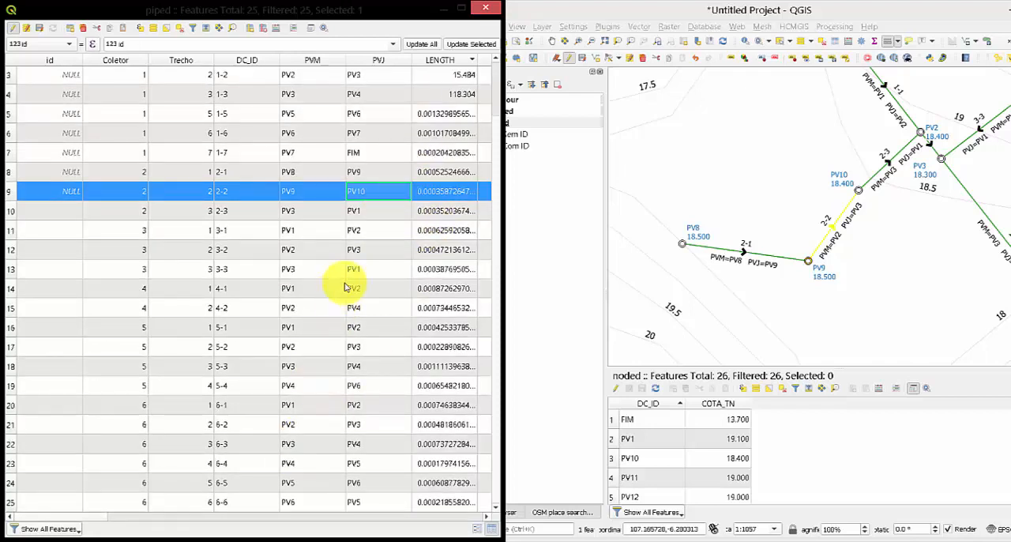
scroll(347, 285, "up", 1)
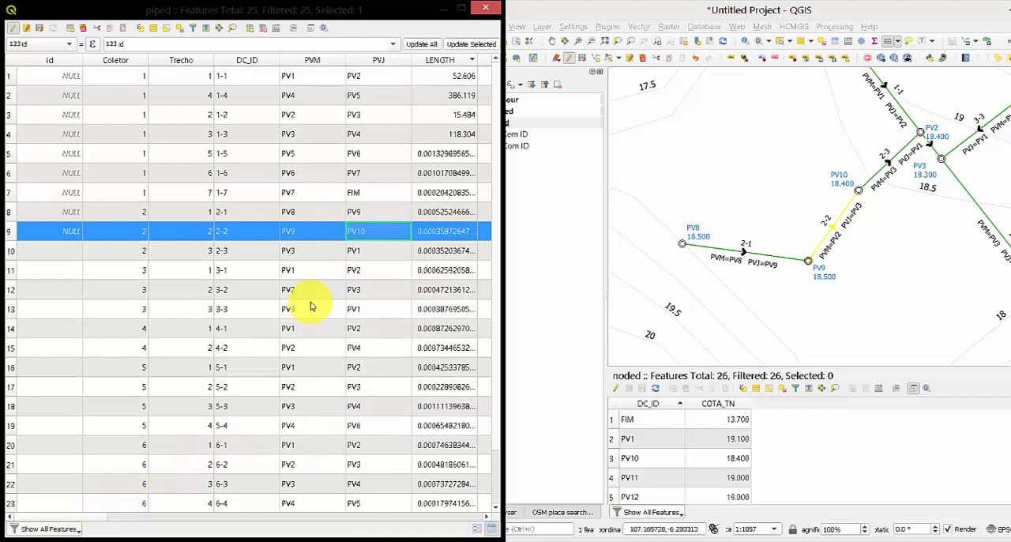
left_click(10, 75)
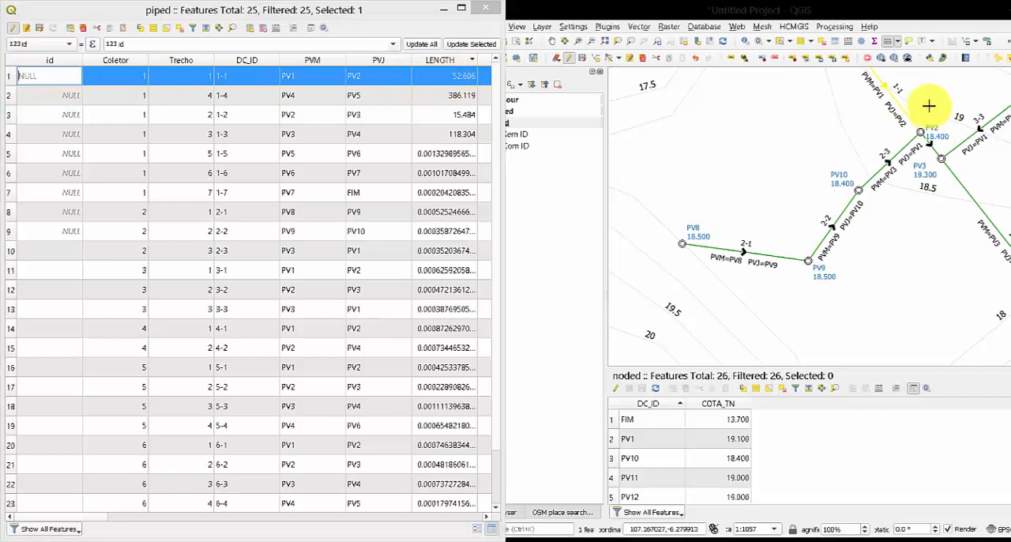
left_click_drag(925, 102, 937, 216)
left_click_drag(876, 176, 784, 154)
scroll(785, 153, "up", 1)
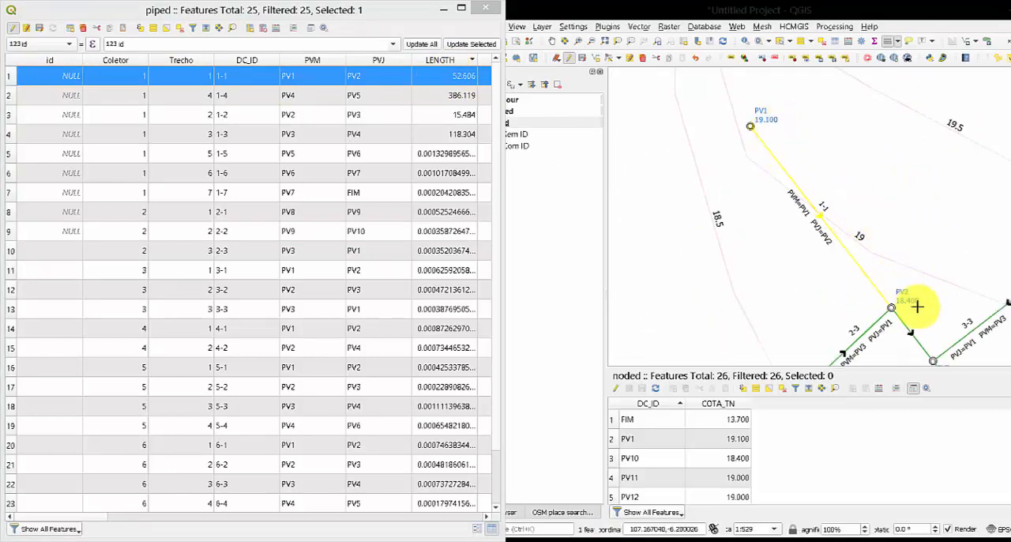
left_click_drag(82, 521, 124, 519)
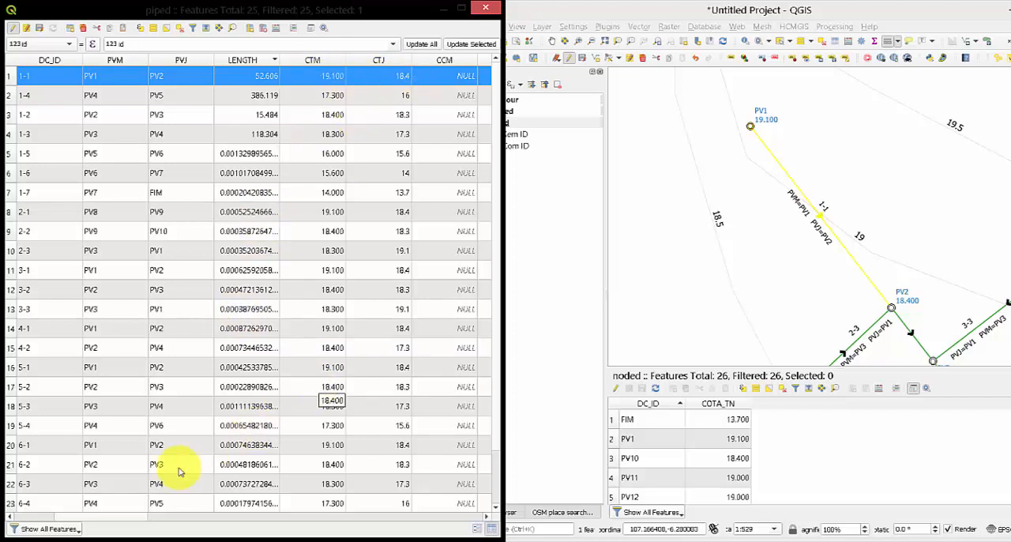
left_click_drag(129, 517, 67, 521)
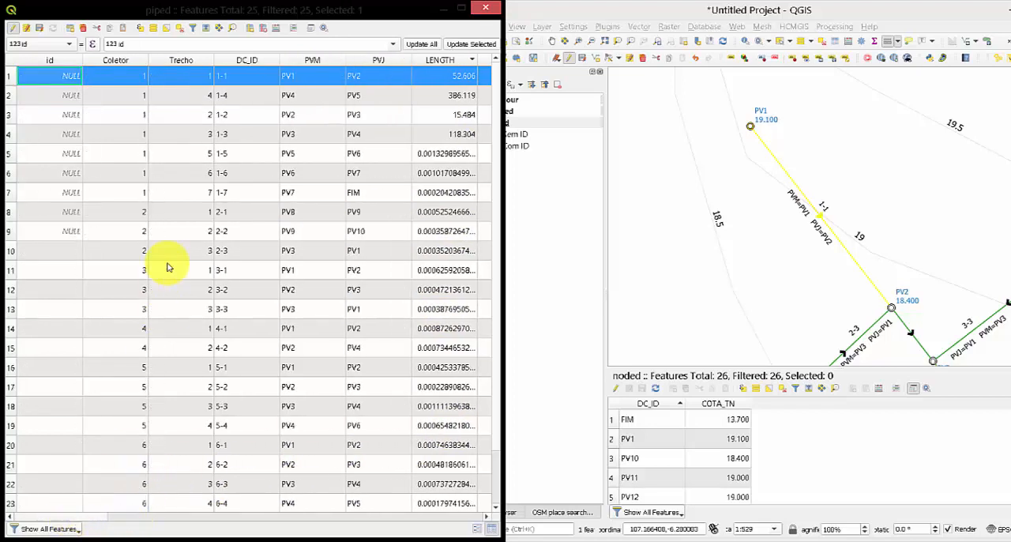
Select pipe 2-1 between PV8 and PV9 and set both its CTM and CTJ elevations to 18.5.
left_click(11, 215)
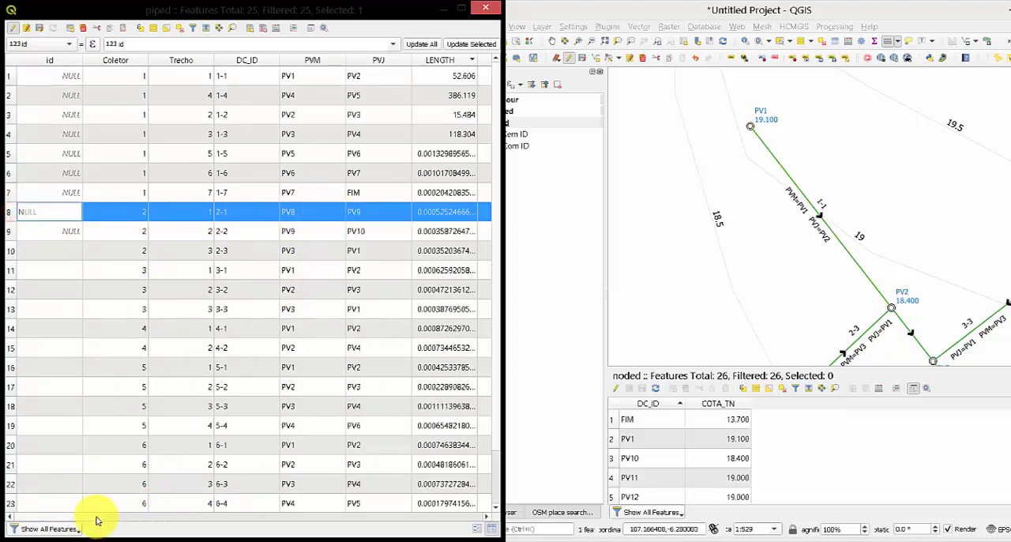
scroll(878, 294, "down", 1)
left_click_drag(906, 306, 773, 185)
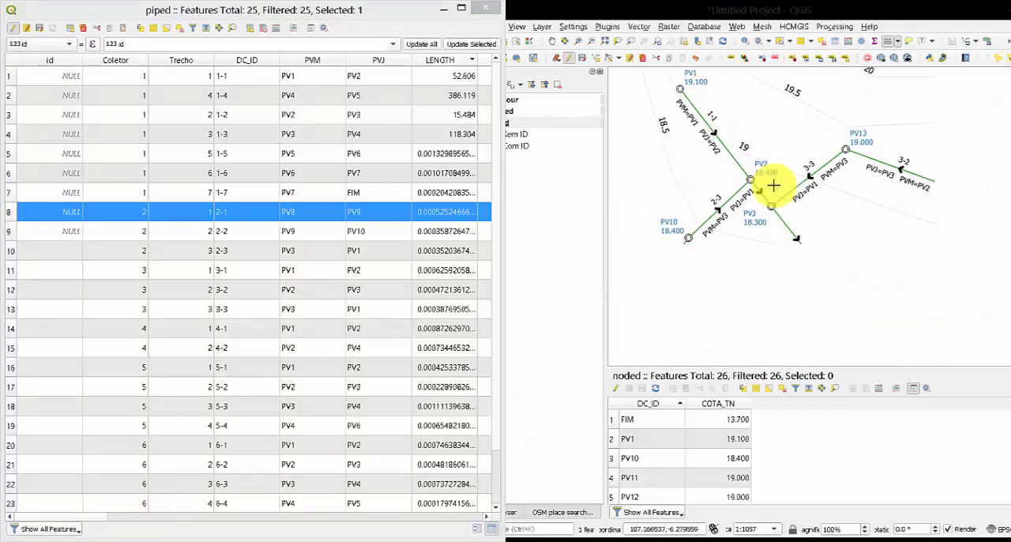
left_click_drag(709, 277, 851, 204)
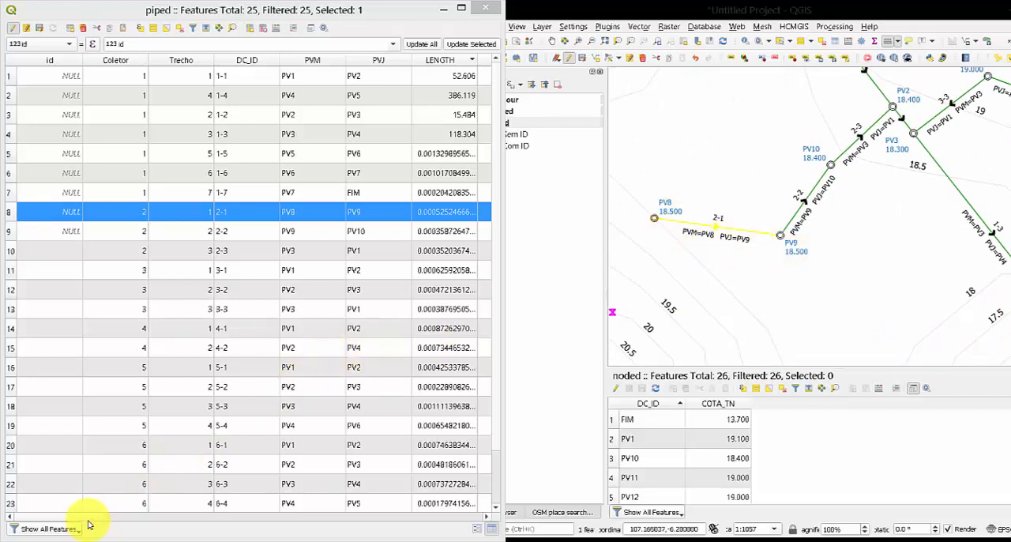
left_click_drag(90, 517, 143, 519)
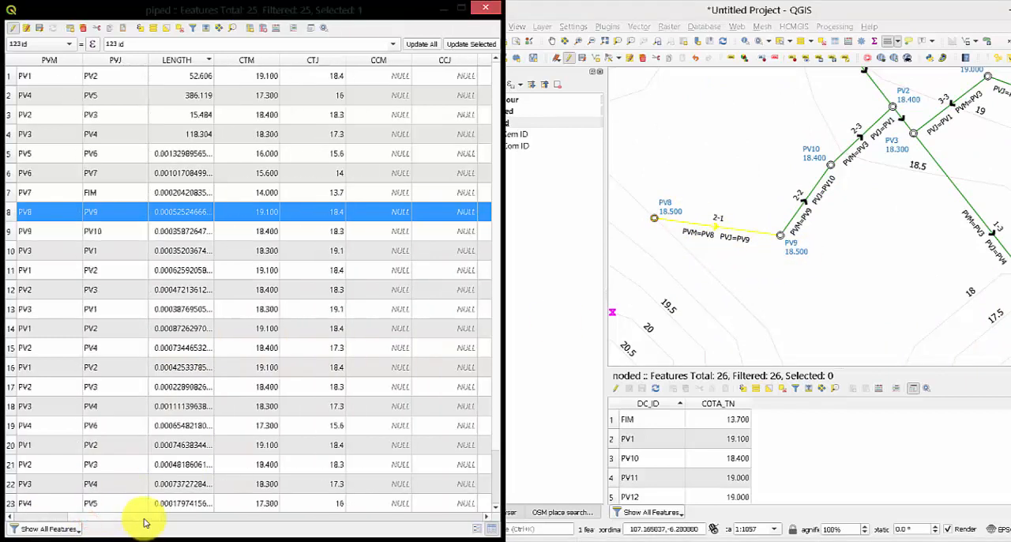
double_click(251, 213)
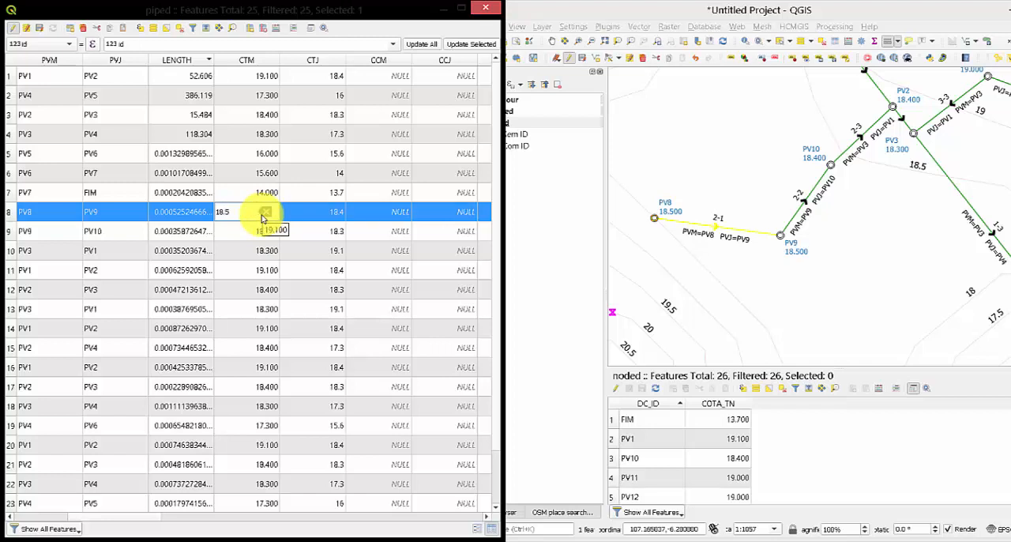
key("Tab")
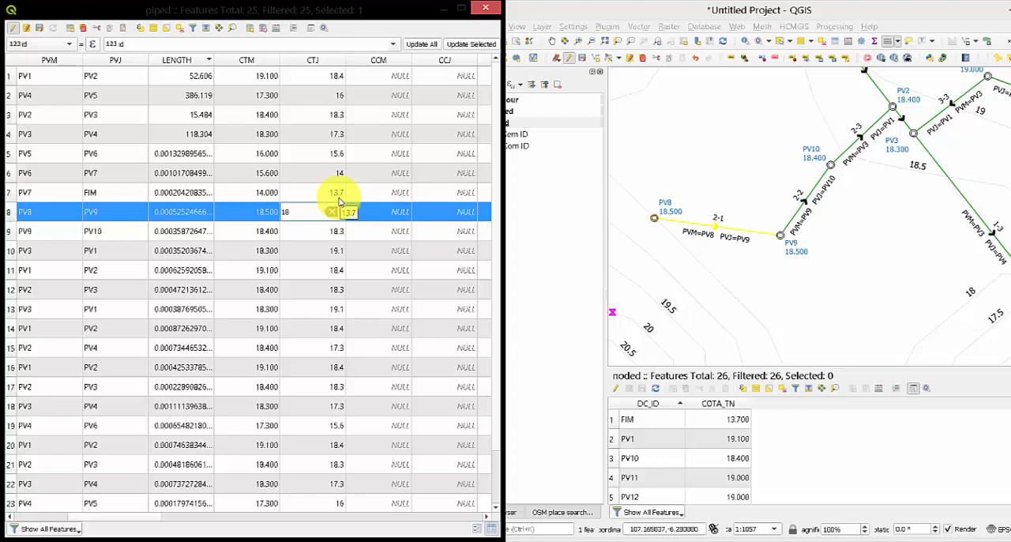
key("Return")
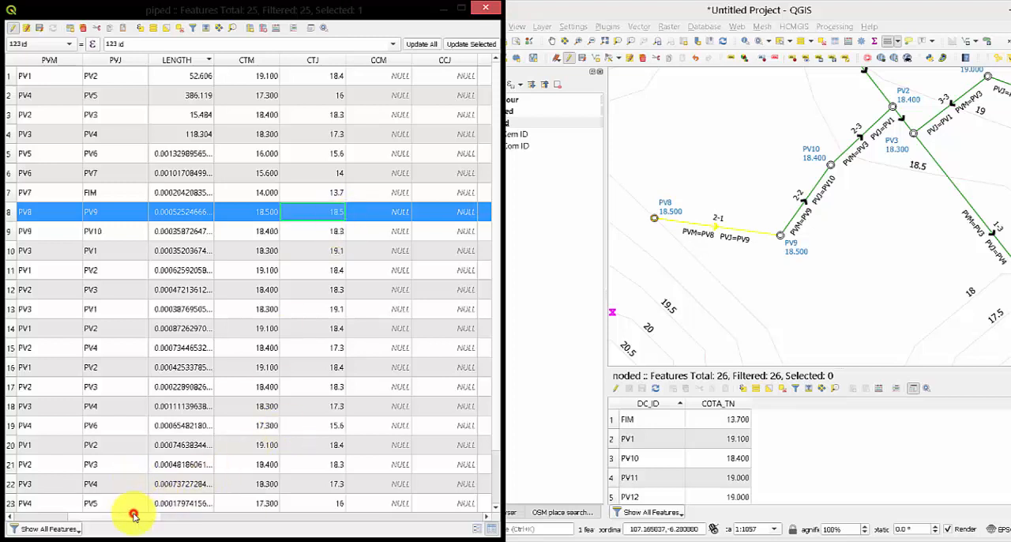
Save the edits to the piped layer and close its attribute table.
left_click_drag(135, 515, 45, 519)
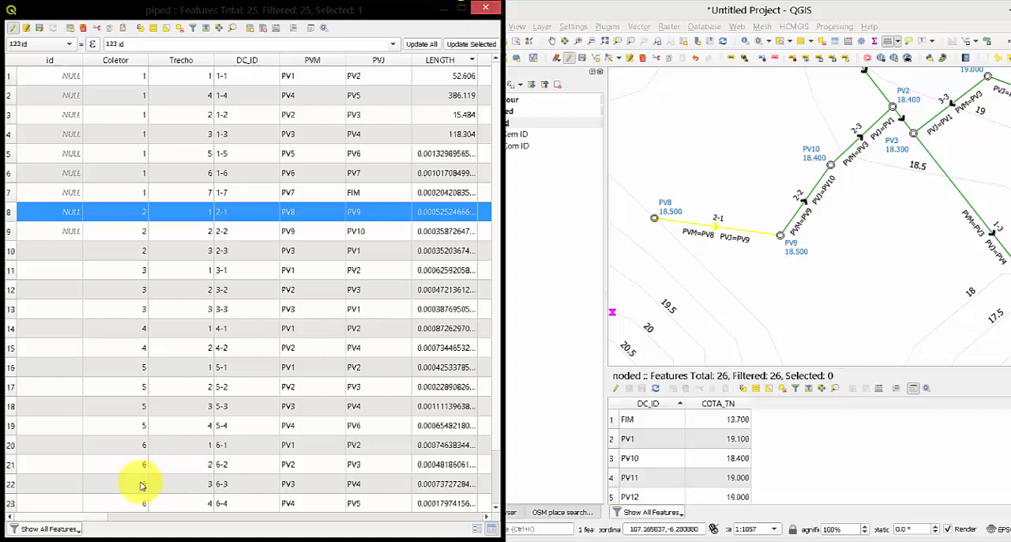
left_click_drag(94, 519, 158, 518)
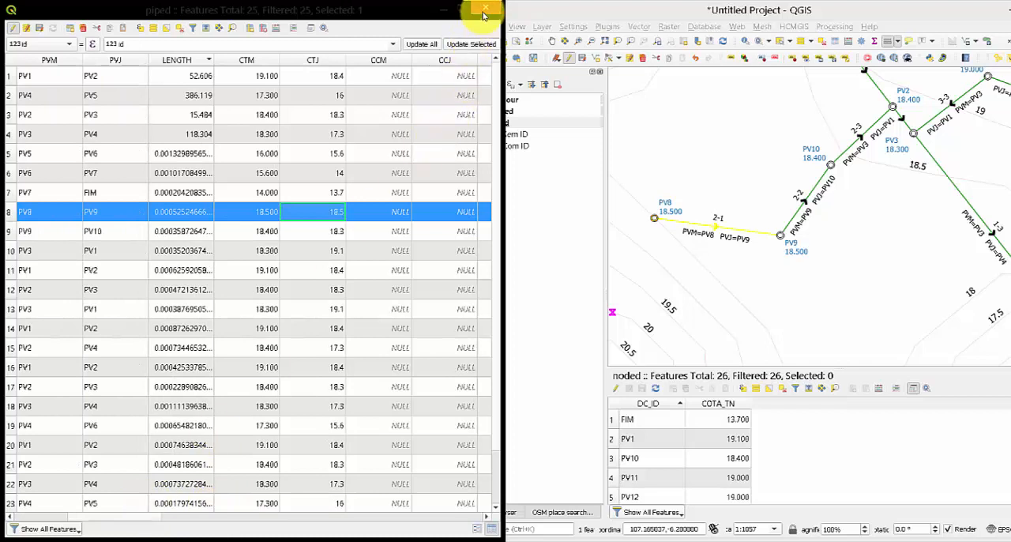
left_click(38, 27)
left_click(484, 8)
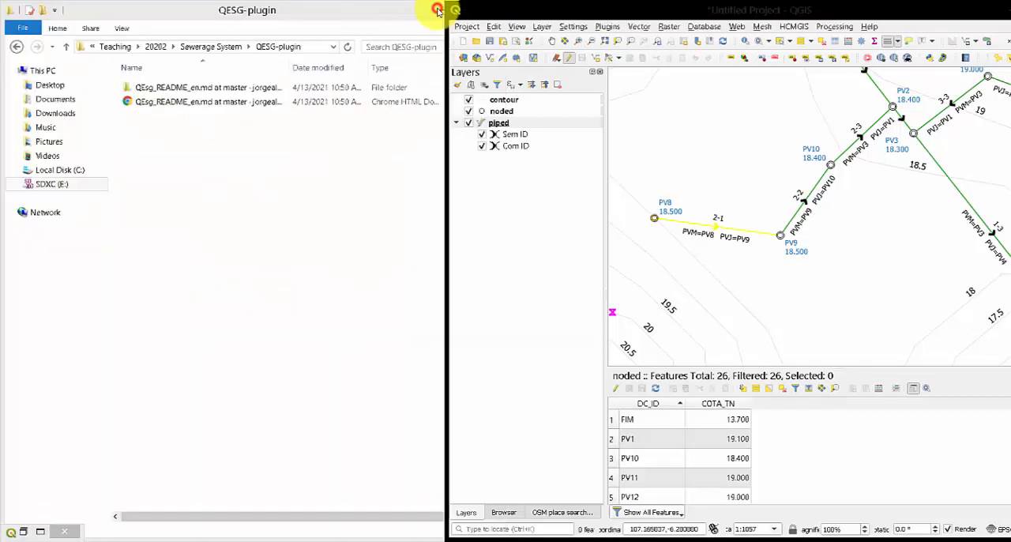
Maximize the QGIS window and open the attribute table of the piped layer.
left_click_drag(971, 11, 703, 86)
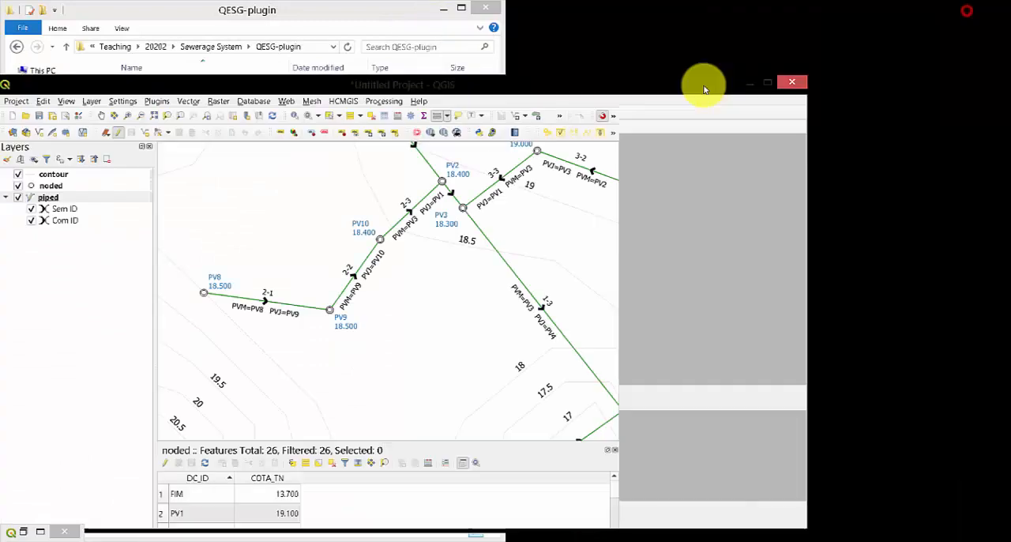
double_click(669, 82)
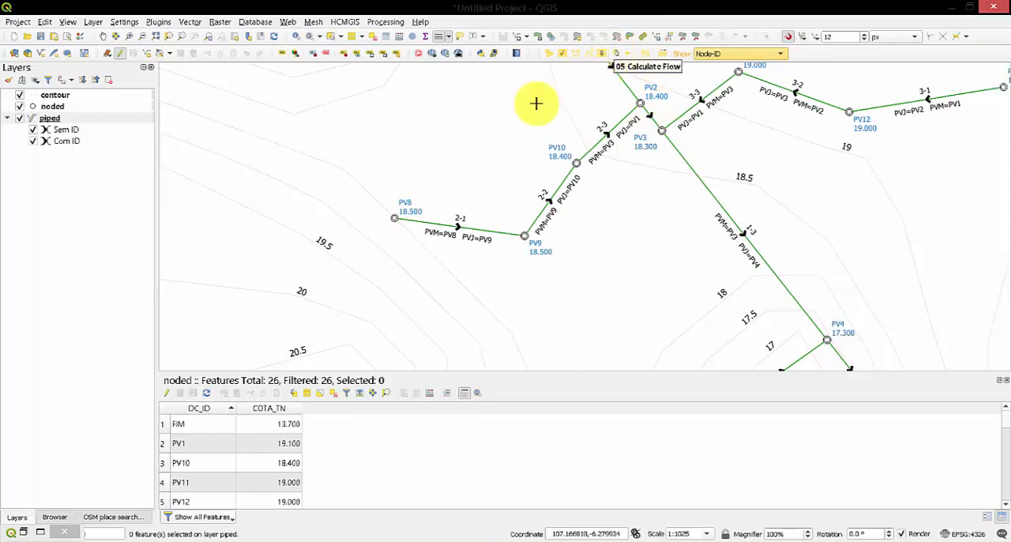
right_click(56, 118)
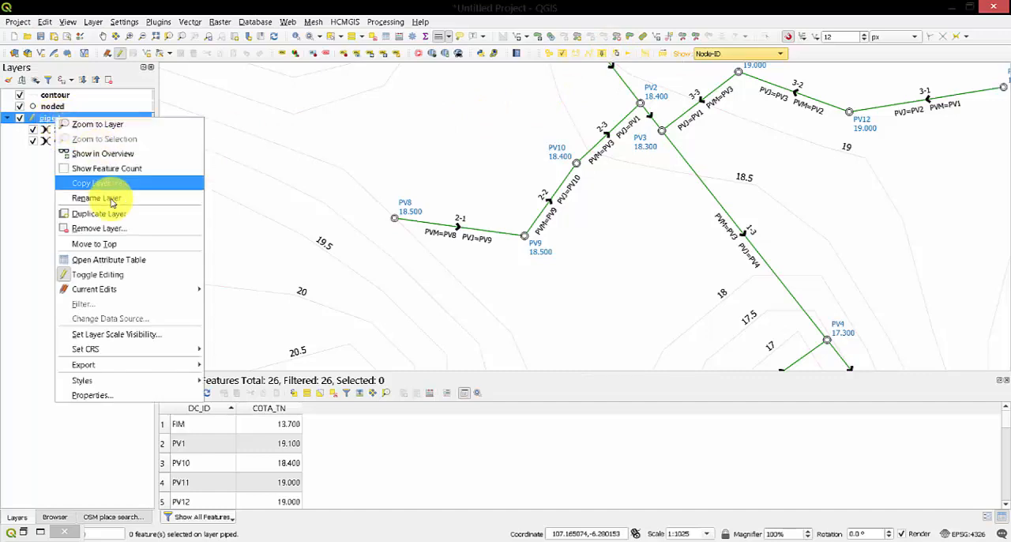
left_click(106, 260)
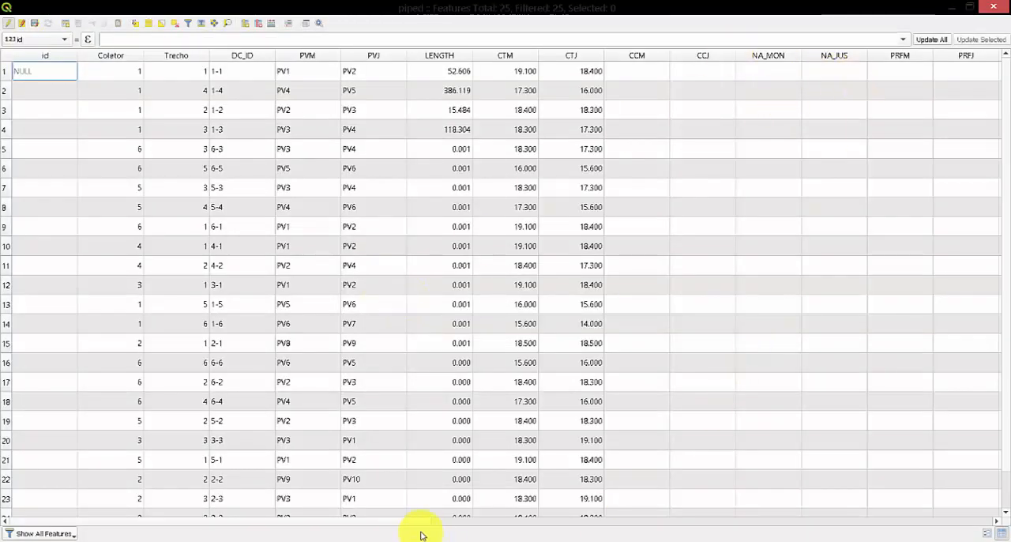
Review the piped table's columns from DIAMETER to TRATIVA and try to run Calculate Flow on the network.
left_click_drag(413, 524, 537, 521)
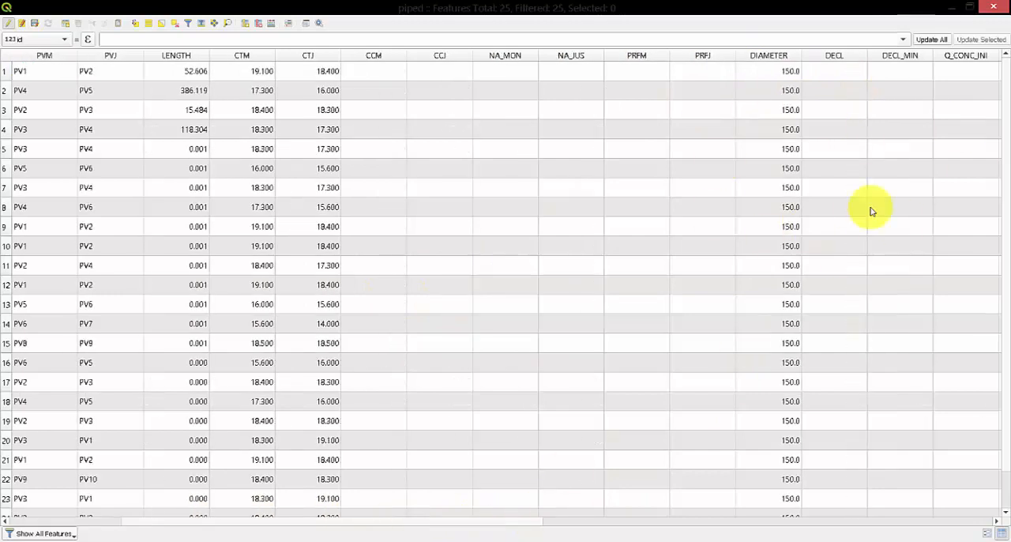
left_click_drag(439, 521, 648, 518)
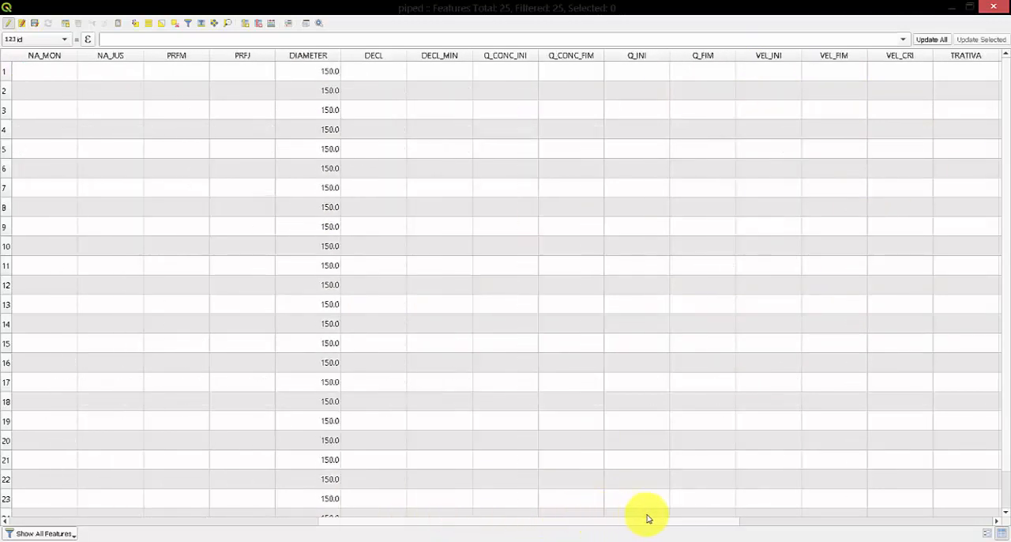
left_click(951, 7)
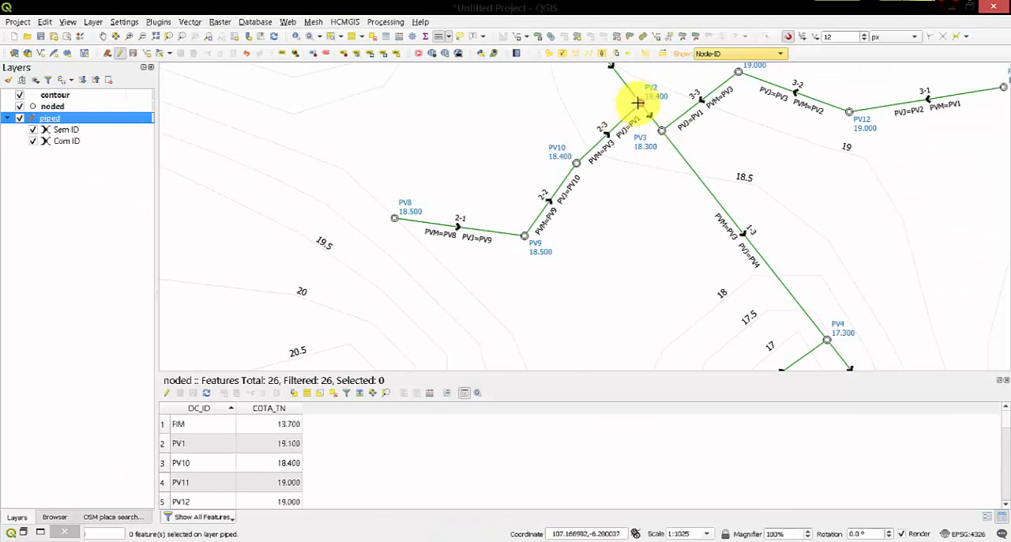
left_click(617, 58)
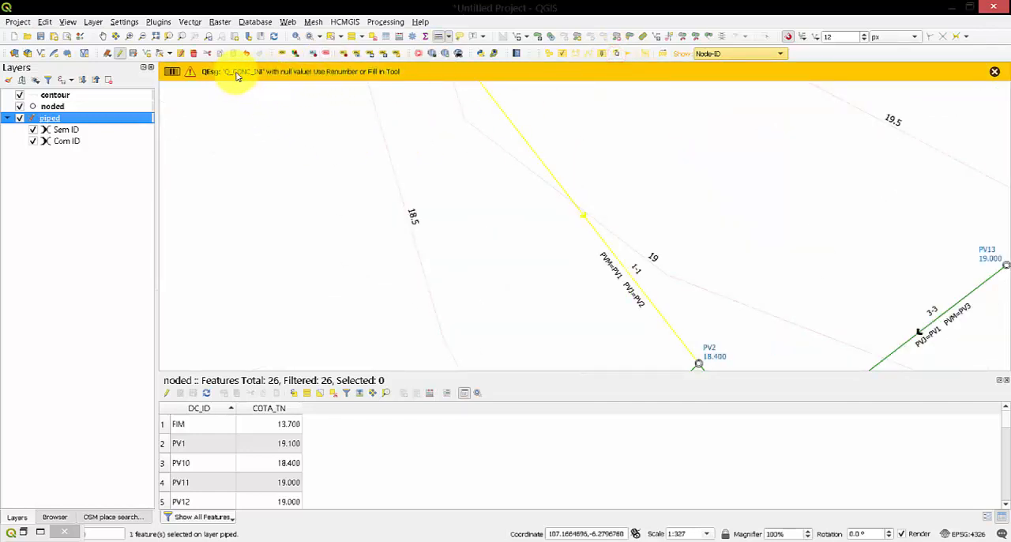
Bring back the piped attribute table and set Q_CONC_INI to 0 for all 25 pipes.
left_click(45, 535)
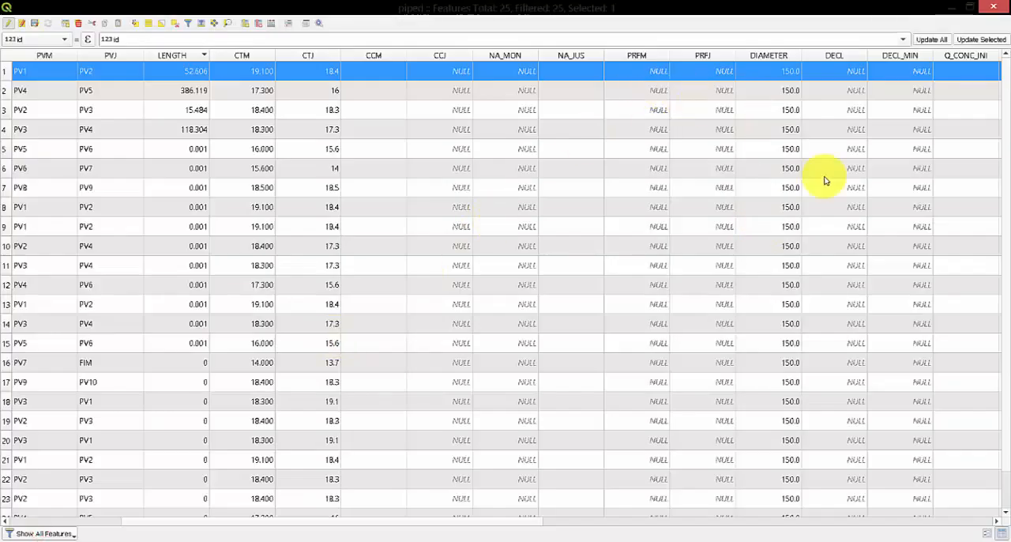
double_click(969, 71)
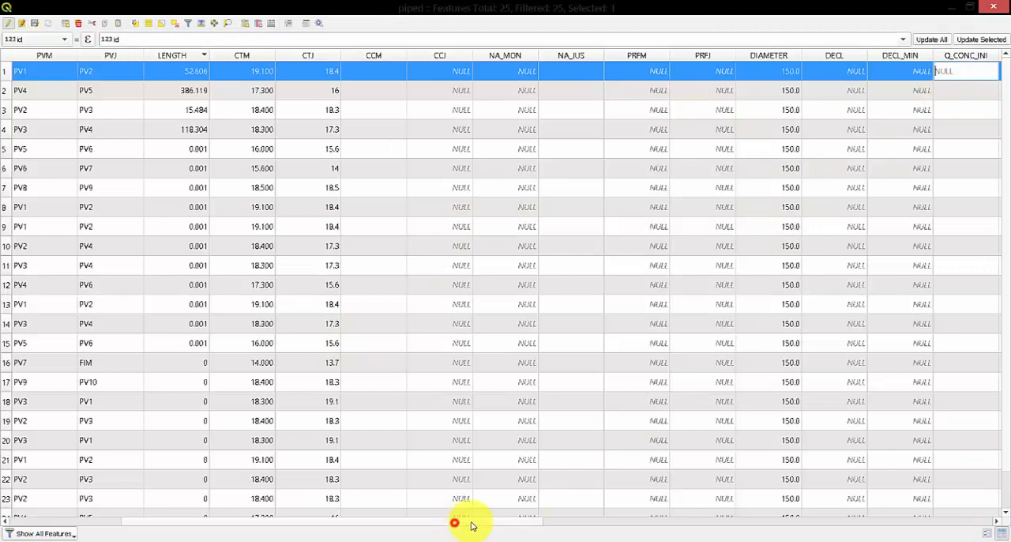
left_click_drag(472, 525, 510, 519)
left_click(842, 70)
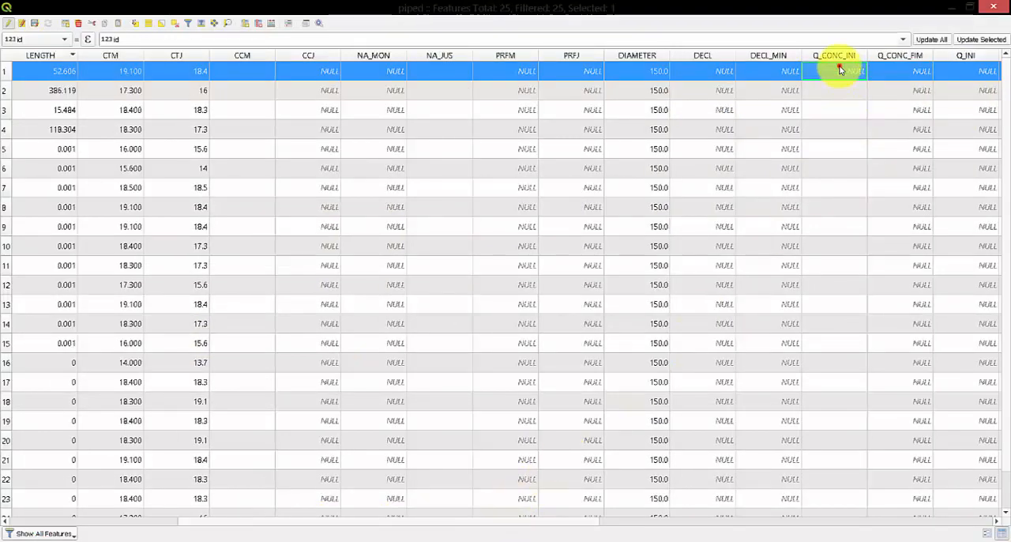
left_click(843, 70)
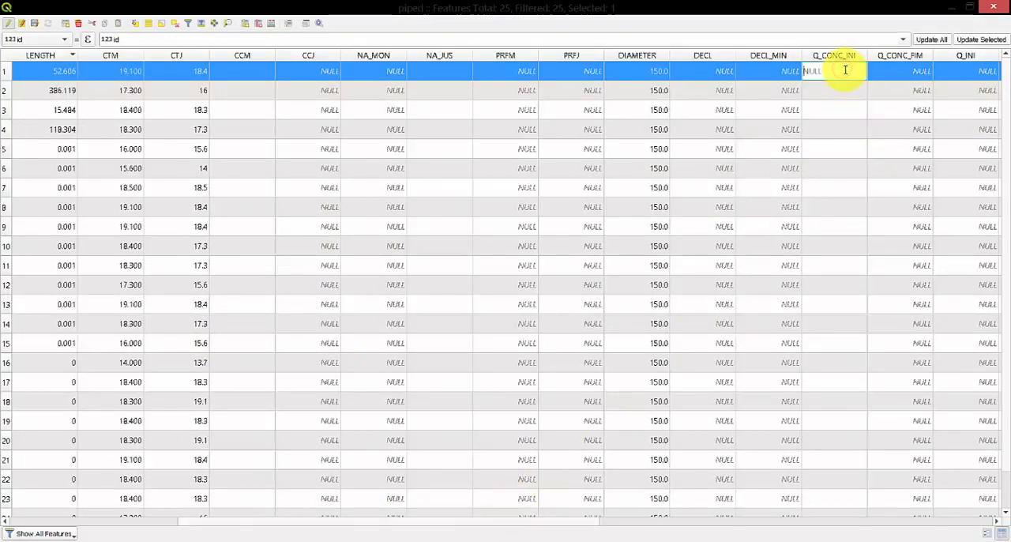
type("0")
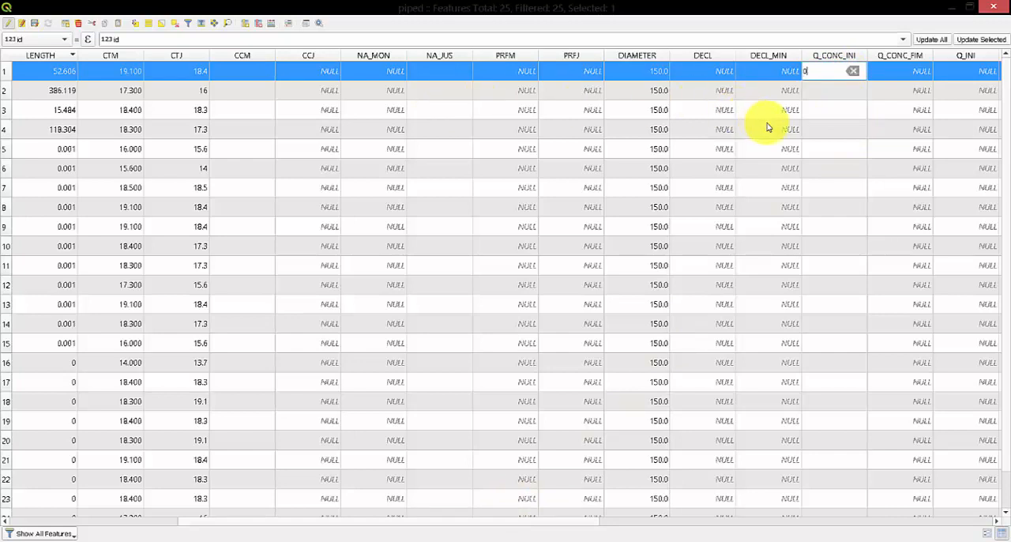
key("Down")
type("0")
key("Down")
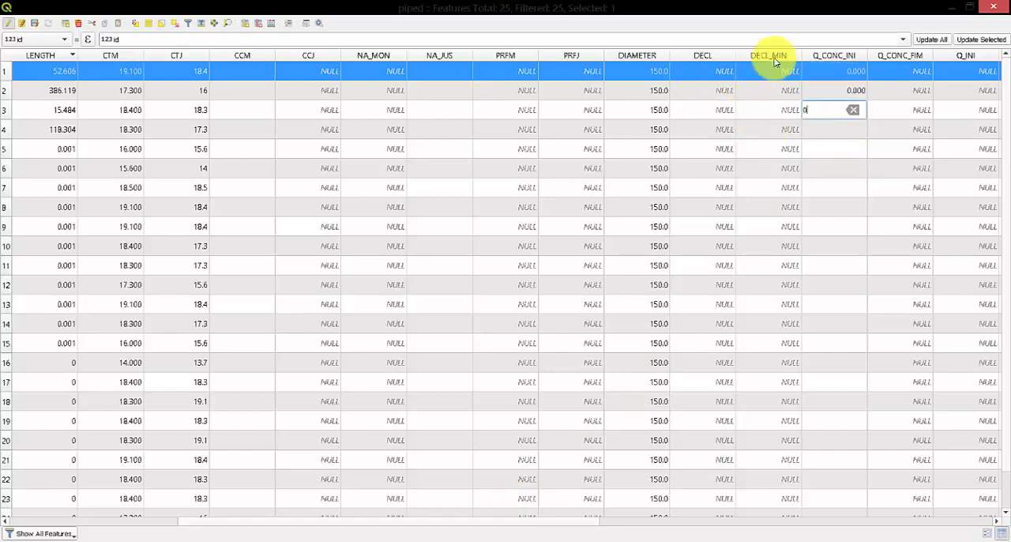
key("Down")
type("0")
key("Down")
type("0")
key("Down")
type("0")
key("Down")
type("0")
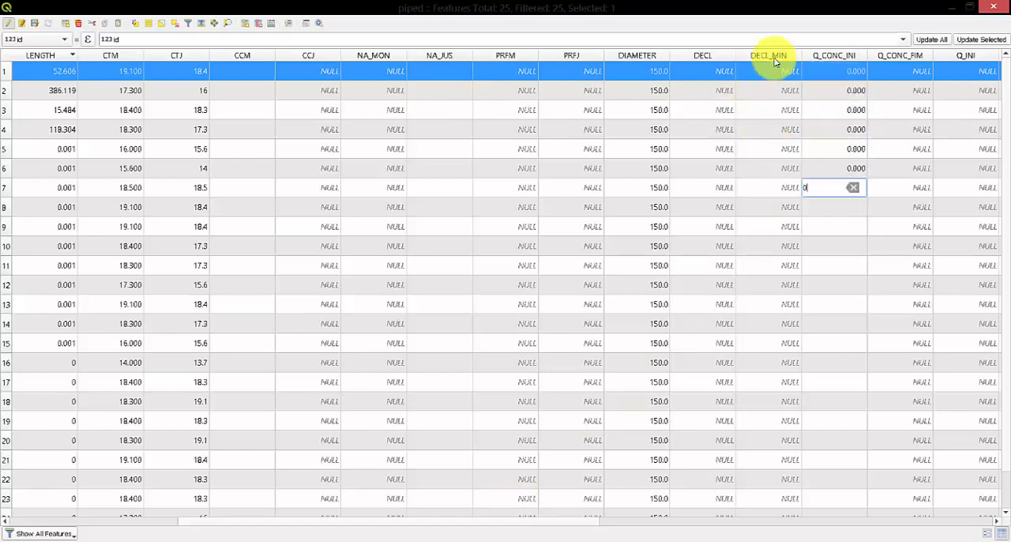
key("Down")
type("0")
key("Down")
type("0")
key("Down")
type("0")
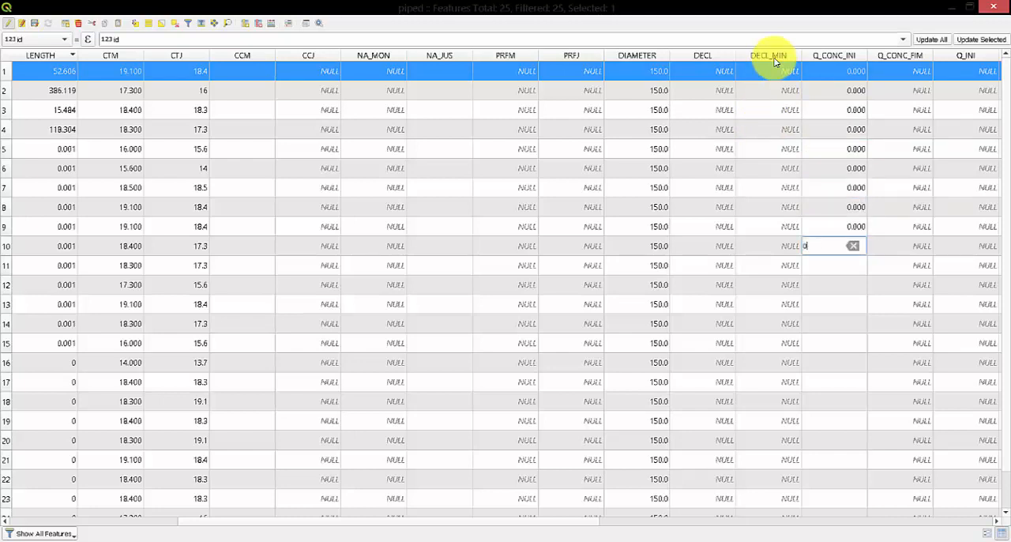
key("Down")
type("0")
key("Down")
type("0")
key("Down")
type("0")
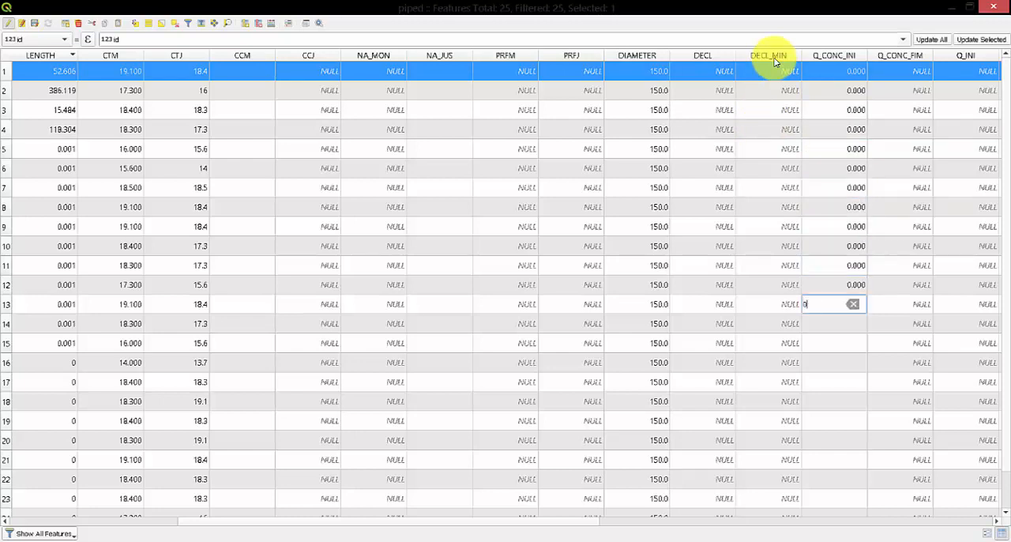
key("Down")
type("0")
key("Down")
key("Down")
type("0")
key("Down")
type("0")
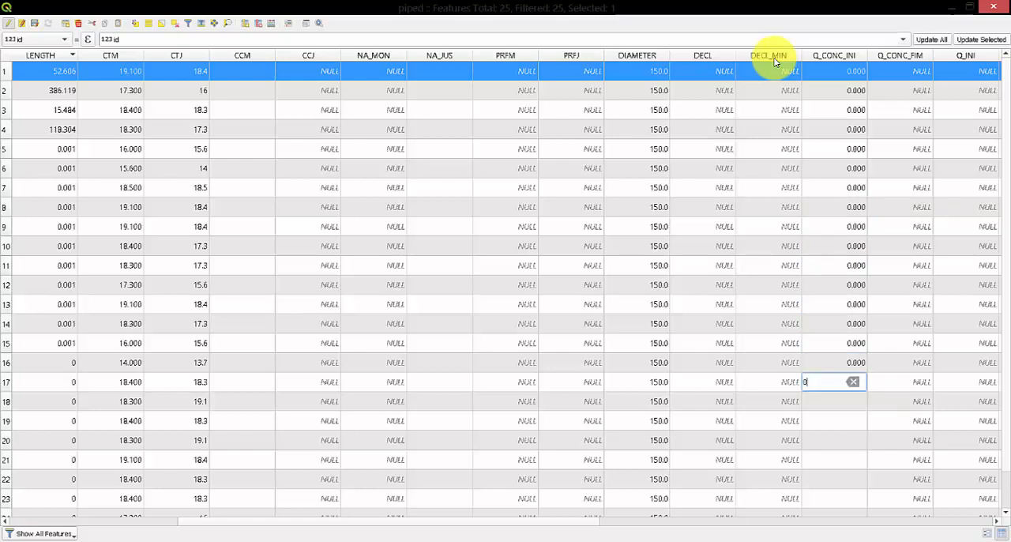
key("Down")
type("0")
key("Down")
type("0")
key("Down")
type("0")
key("Down")
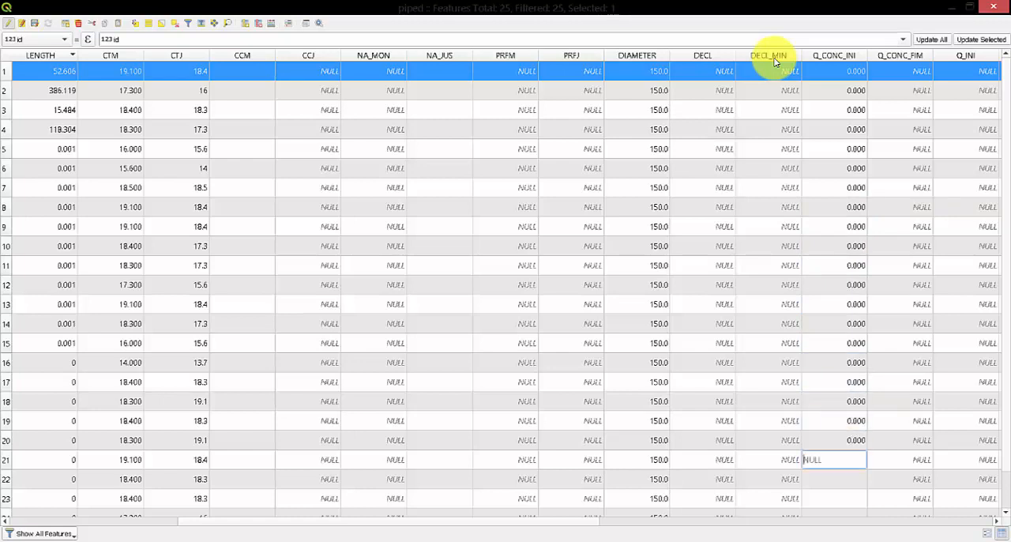
type("0")
key("Down")
type("0")
key("Down")
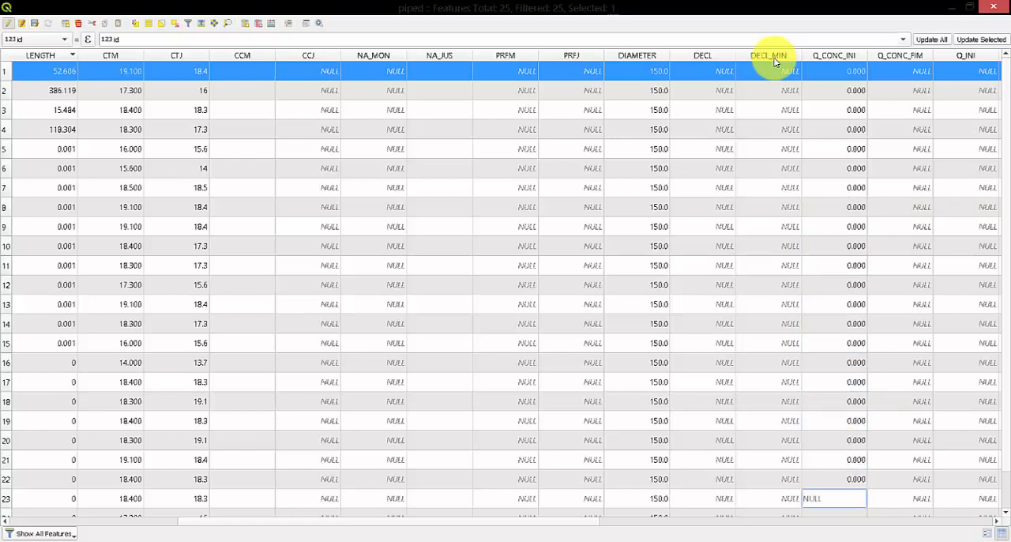
type("0")
key("Down")
type("0")
key("Down")
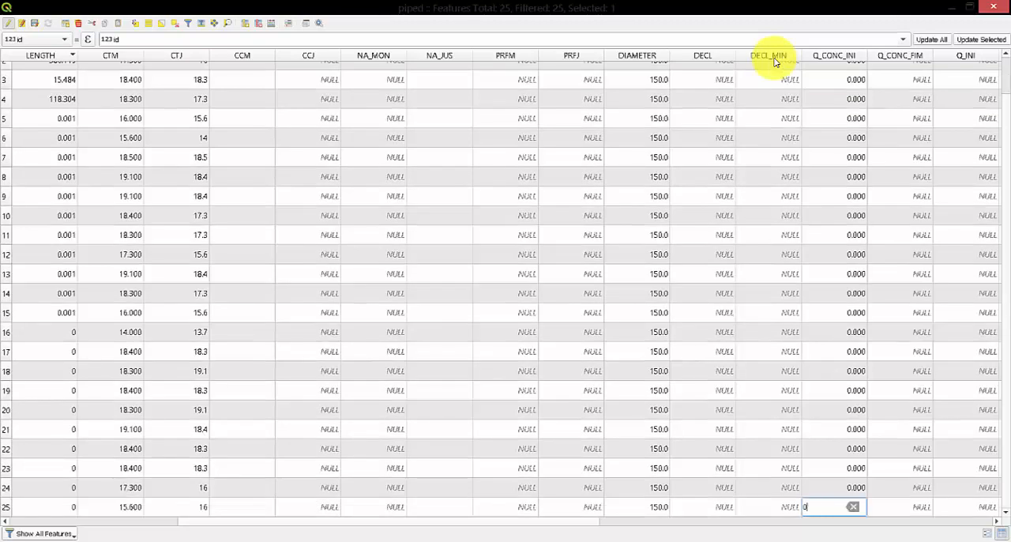
key("Return")
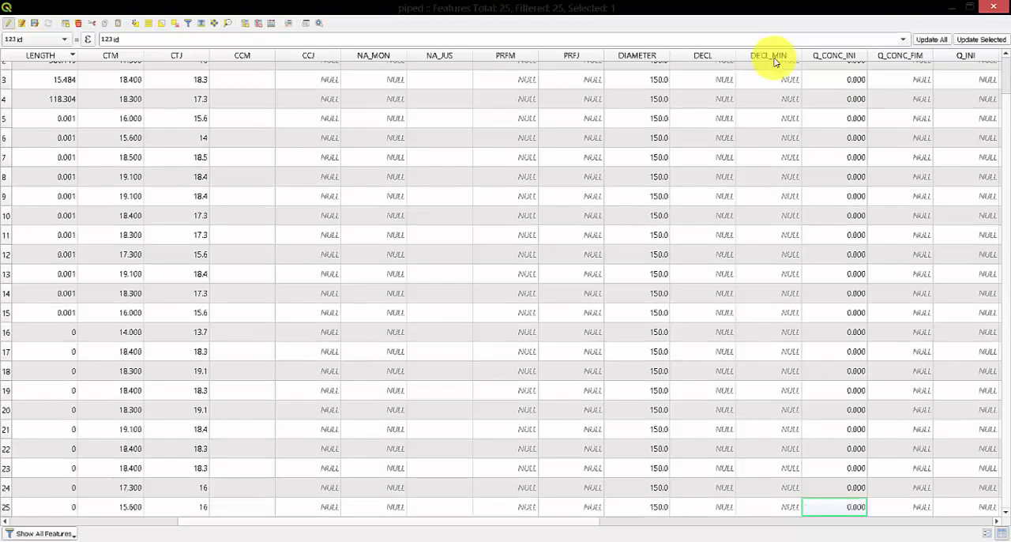
Set Q_CONC_FIM to 0 for all 25 pipes in the piped attribute table.
scroll(774, 61, "up", 2)
double_click(917, 71)
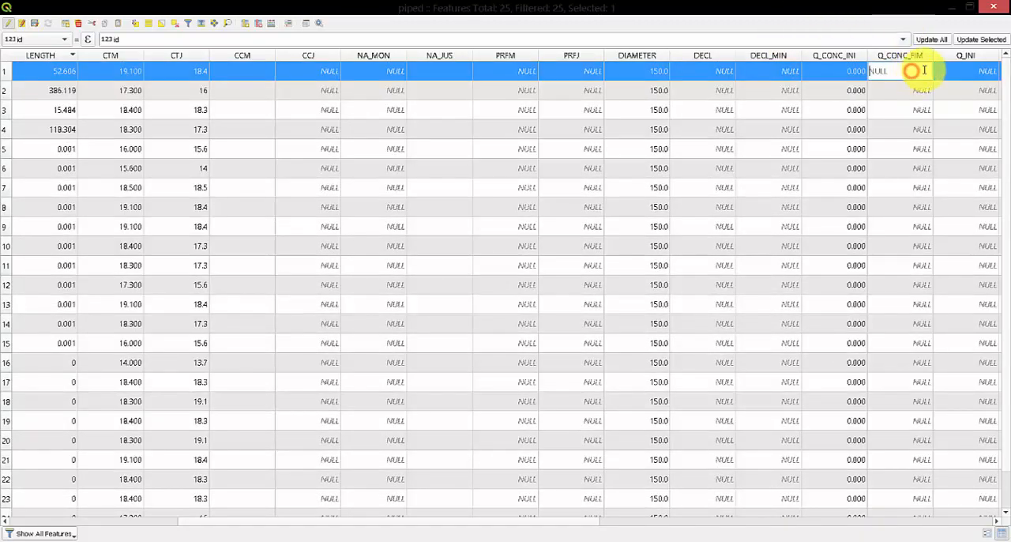
type("0")
key("Down")
type("0")
key("Down")
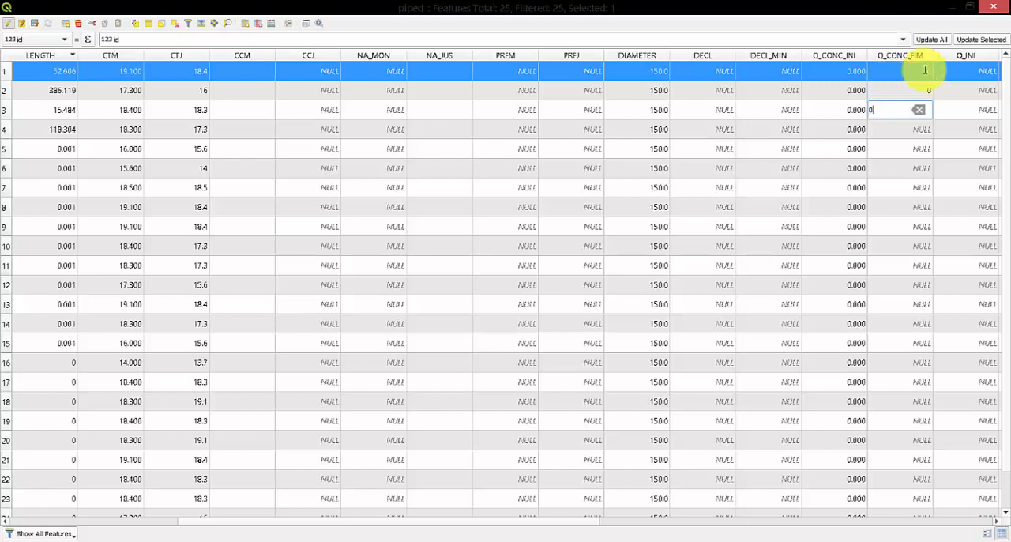
type("0")
key("Down")
type("0")
key("Down")
key("0")
key("Down")
type("0")
key("Down")
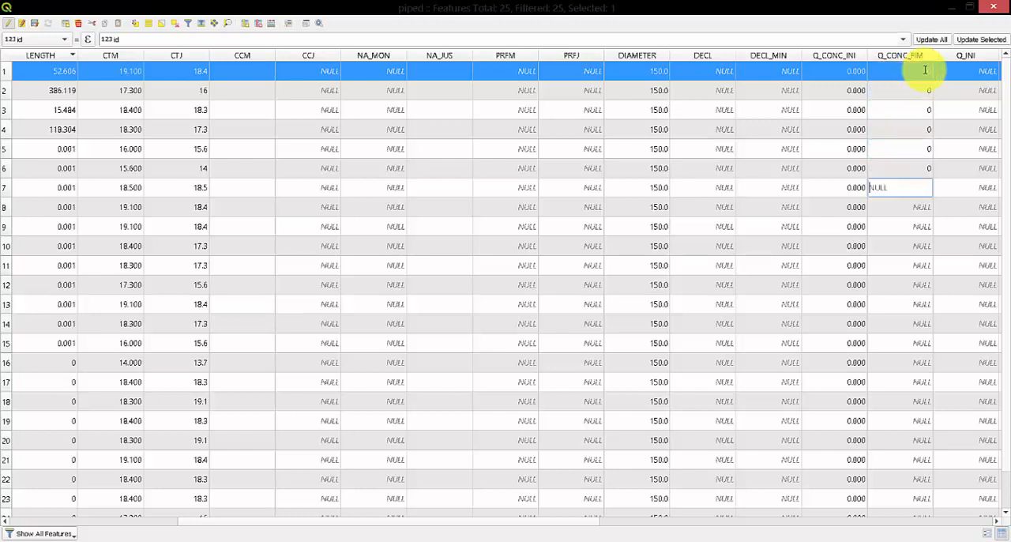
type("0")
key("Down")
type("0")
key("Down")
type("0")
key("Down")
type("0")
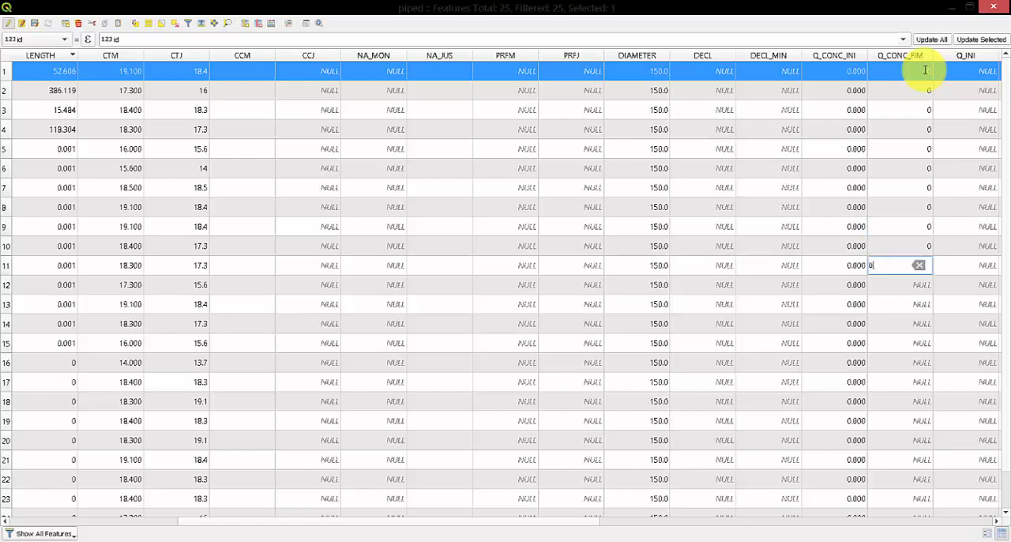
key("Down")
type("0")
key("Down")
type("0")
key("Down")
key("Down")
type("0")
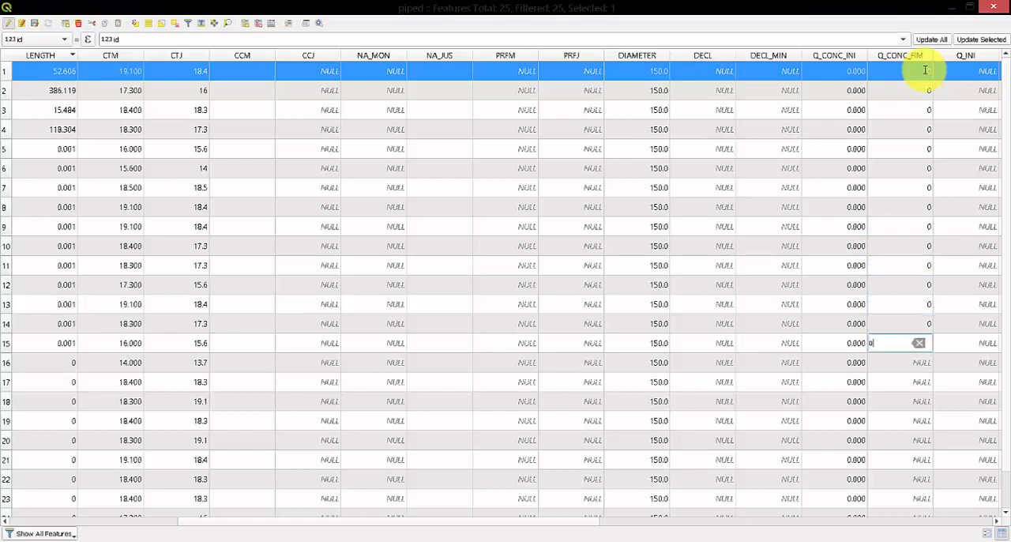
key("Down")
type("0")
key("Down")
type("0")
key("Down")
type("0")
key("Down")
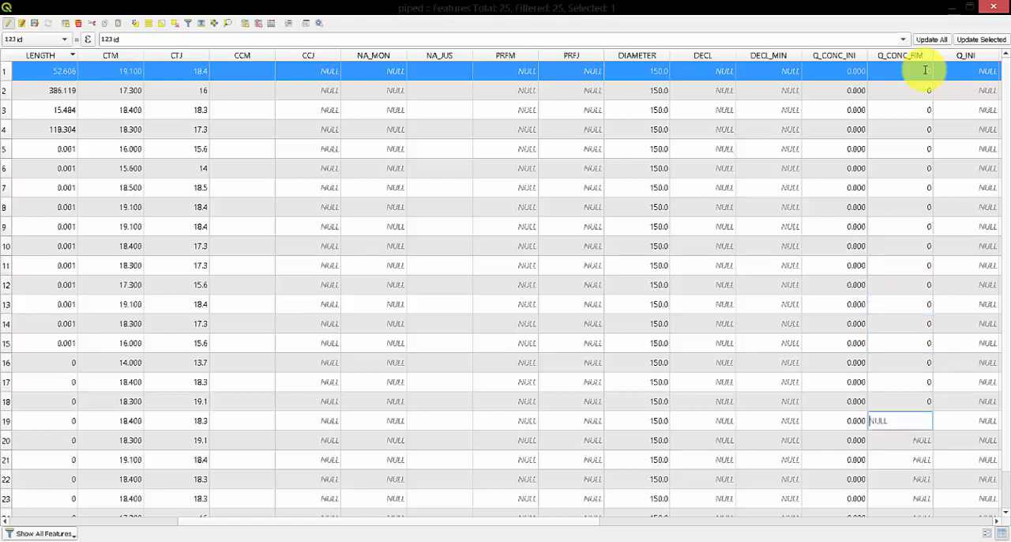
type("0")
key("Down")
type("0")
key("Down")
type("0")
key("Down")
type("0")
key("Down")
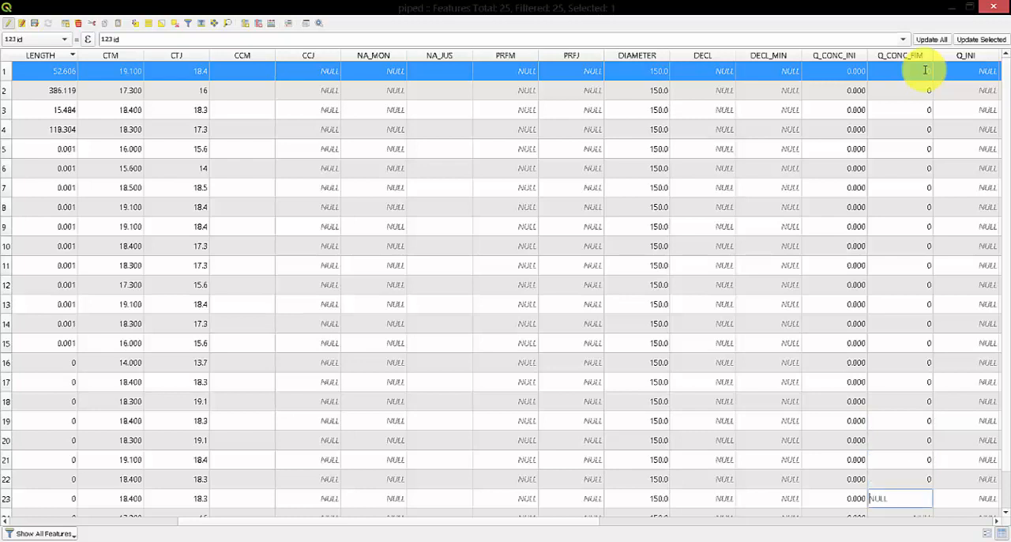
type("0")
key("Down")
type("0")
key("Down")
type("0")
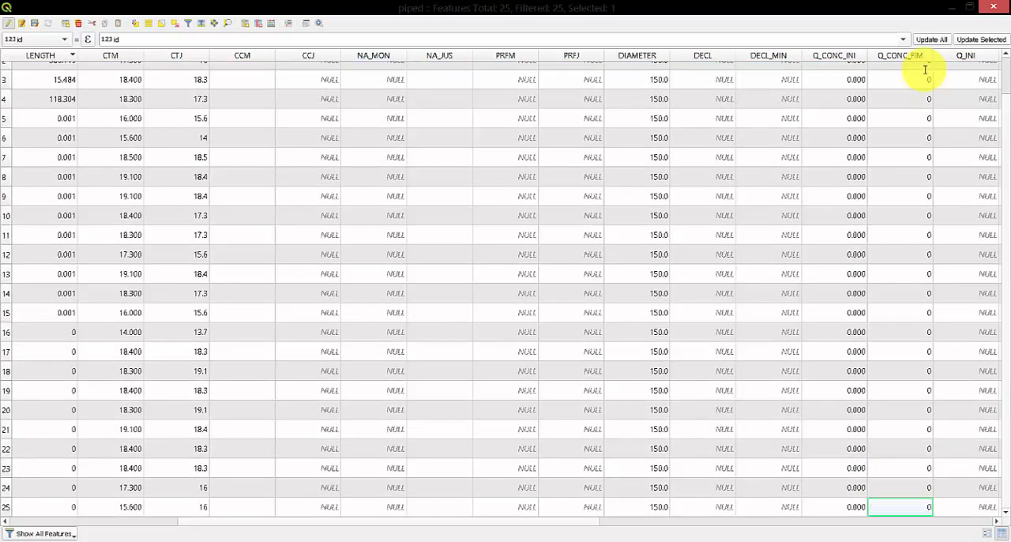
Save the edits to the piped layer and minimize its attribute table.
scroll(914, 189, "up", 1)
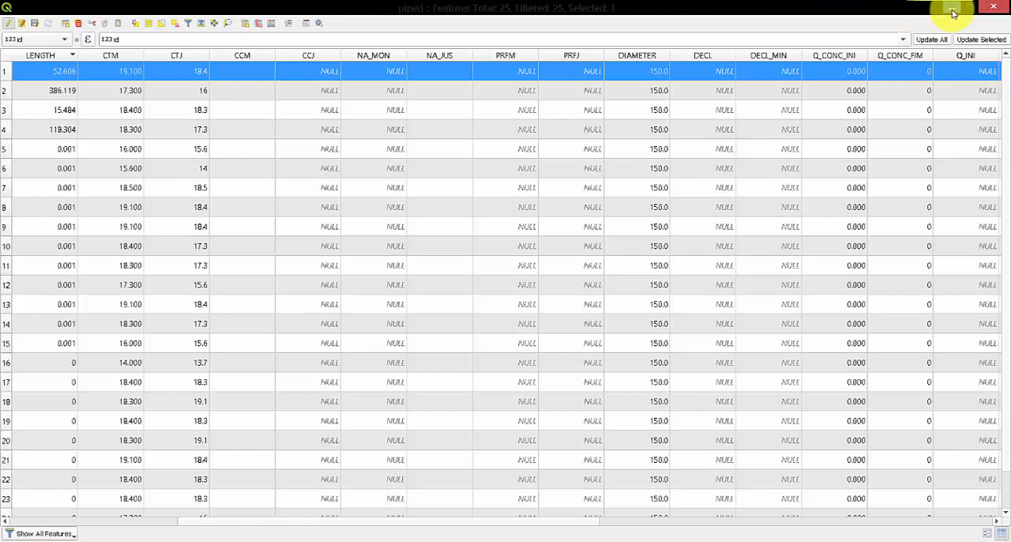
left_click(36, 24)
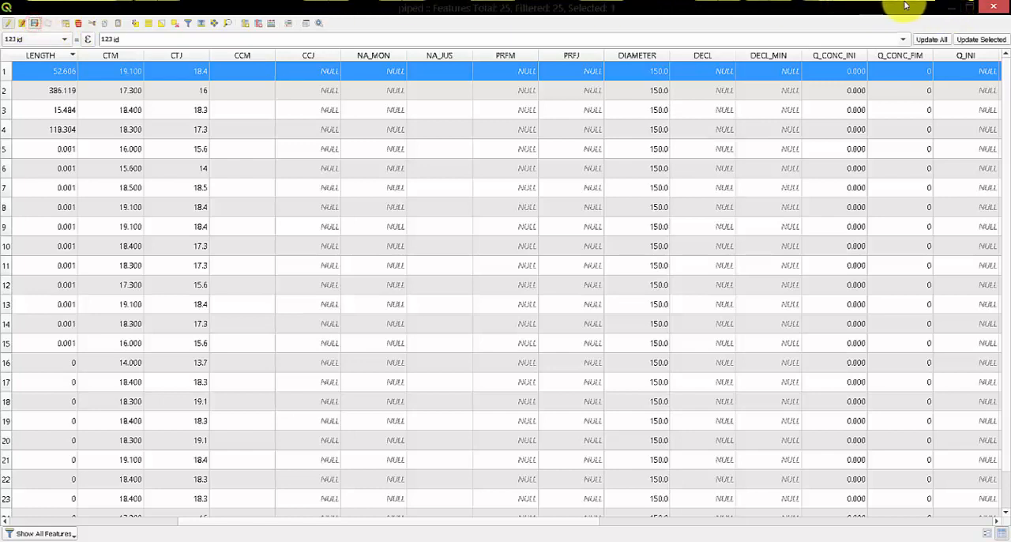
left_click(948, 7)
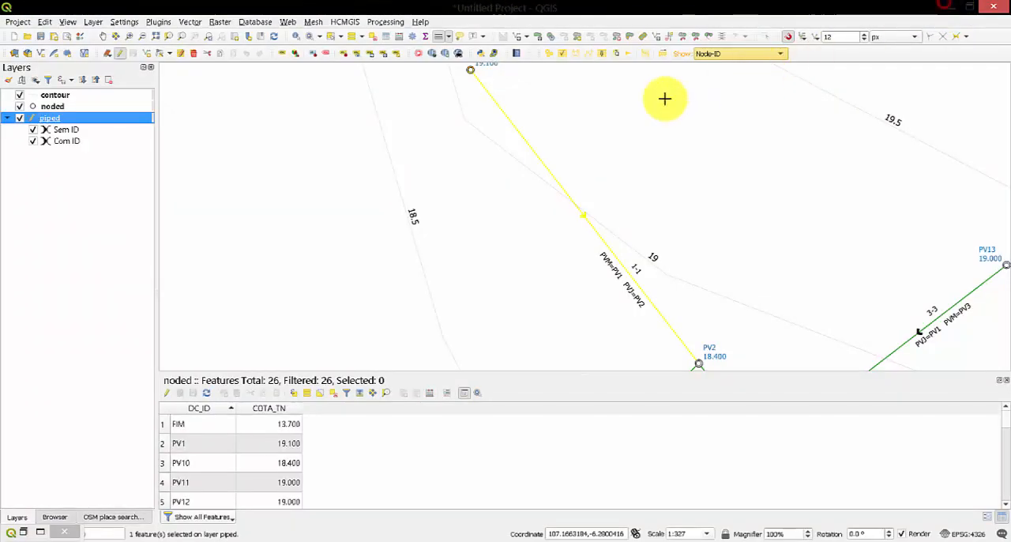
Run Calculate Flow again and examine pipe 6-1 and its neighbouring manholes PV16 to PV20 on the map.
left_click(618, 54)
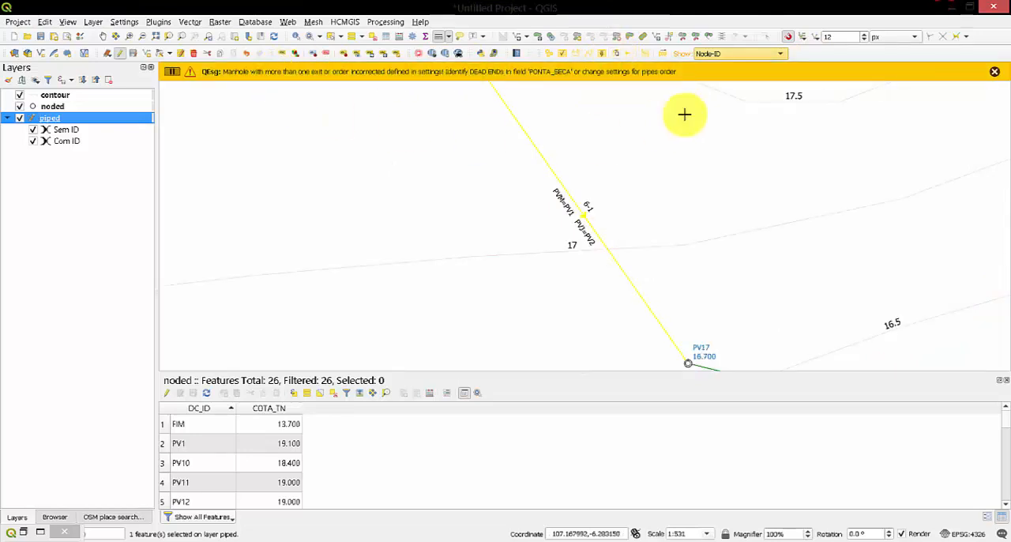
scroll(610, 177, "down", 3)
scroll(609, 177, "down", 1)
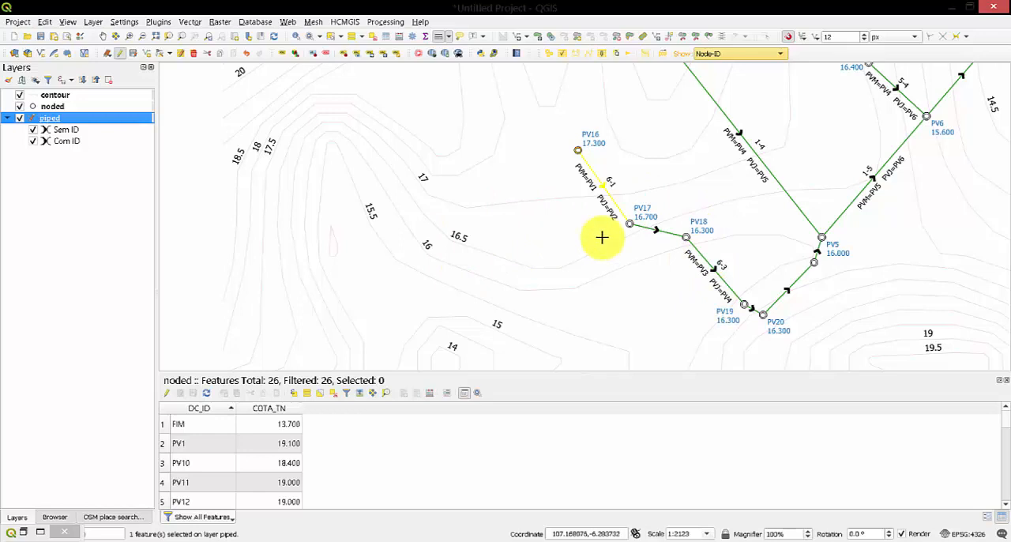
Start a new project, discarding the piped layer's edits and the current project, and open QESG-Project-FIN from the QESG-Trial folder.
left_click(17, 38)
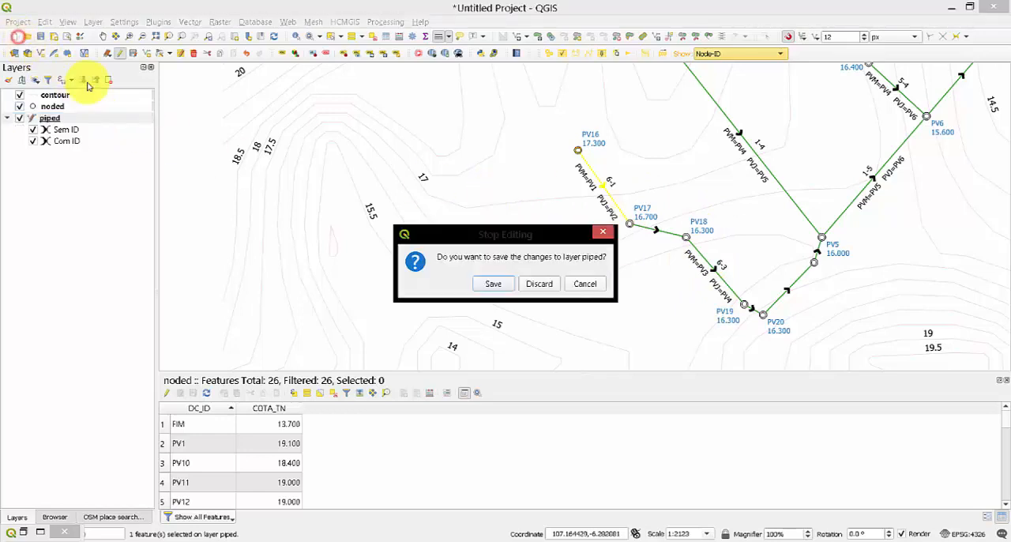
left_click(542, 281)
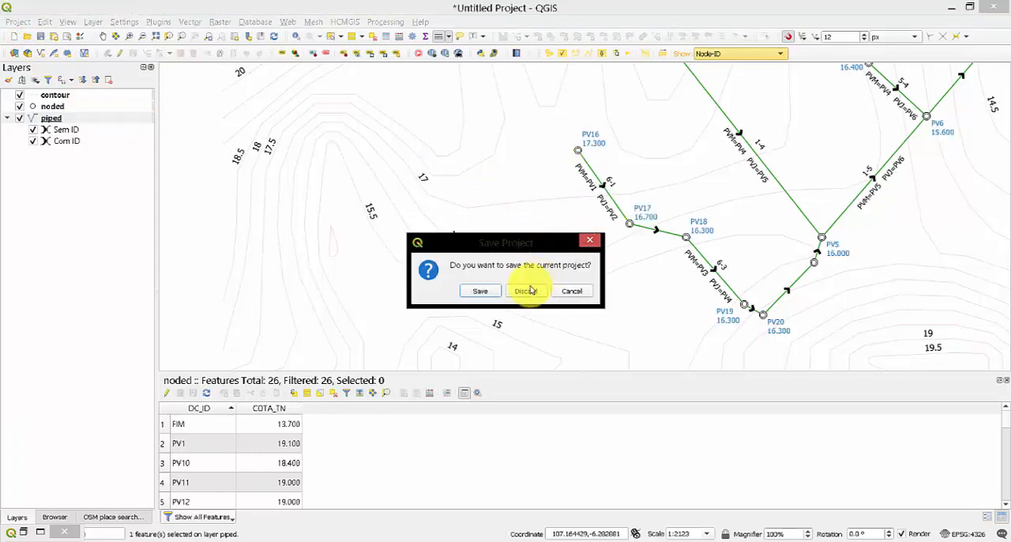
left_click(526, 290)
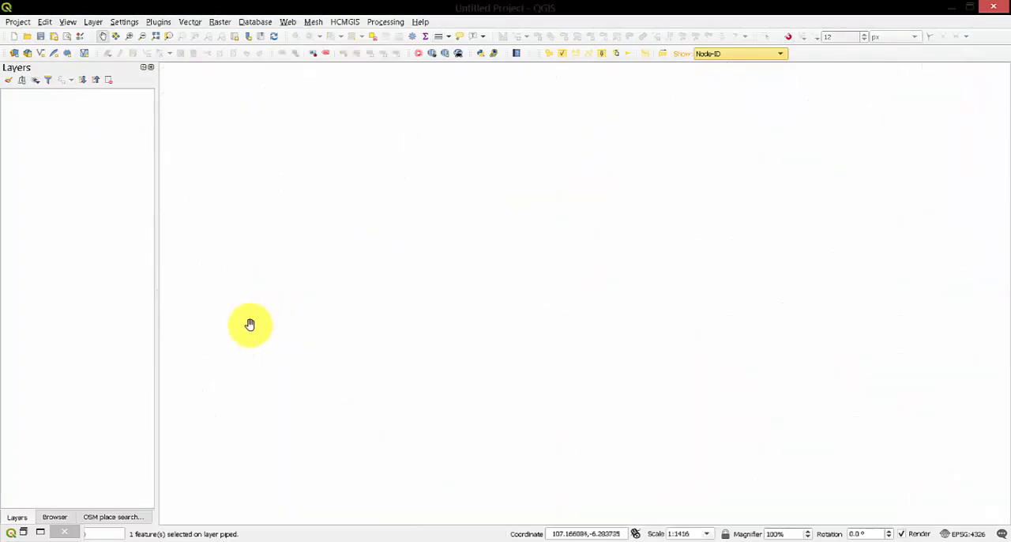
left_click(54, 516)
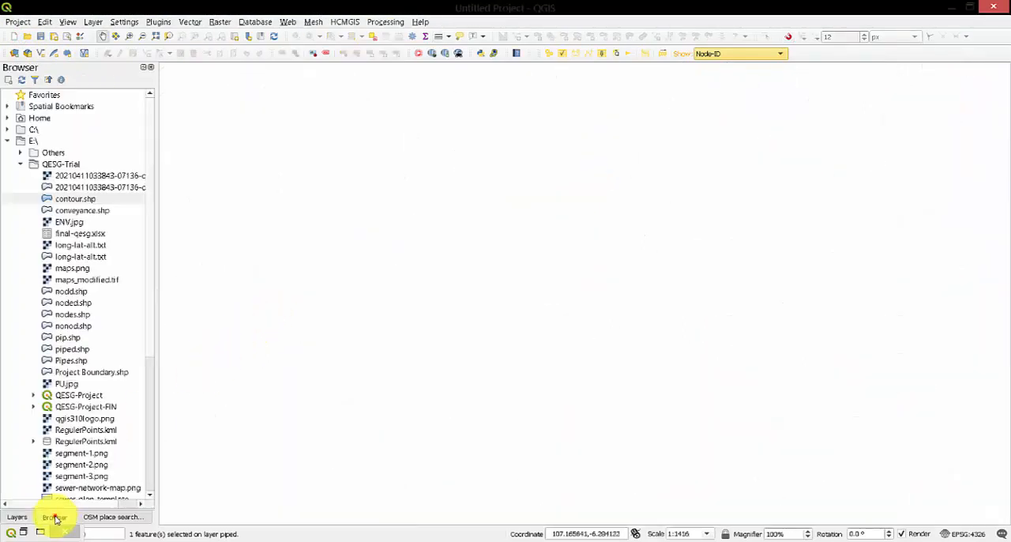
left_click(91, 406)
double_click(90, 406)
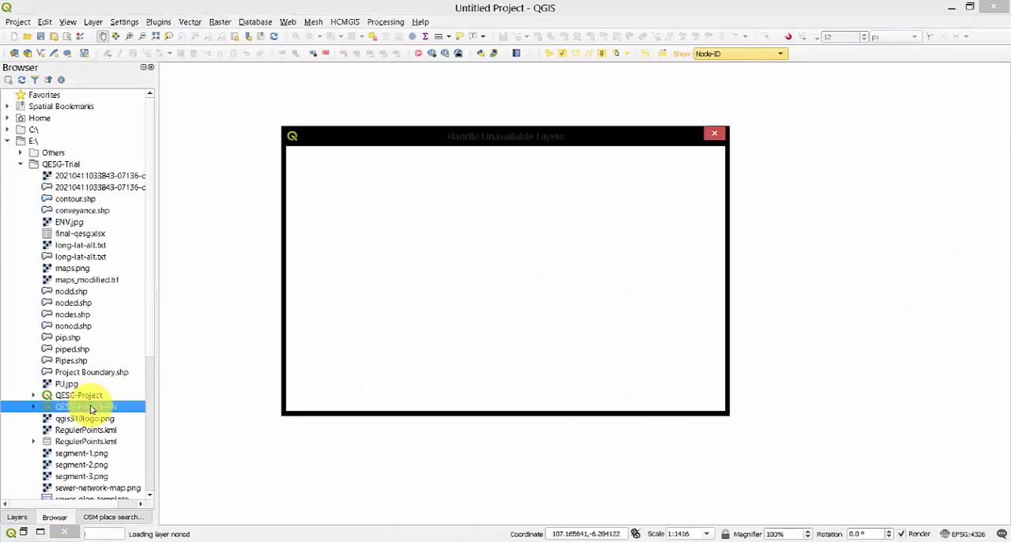
Relink the unavailable final-qesg layer to final-qesg.xlsx in E:/QESG-Trial and apply the change.
left_click(589, 184)
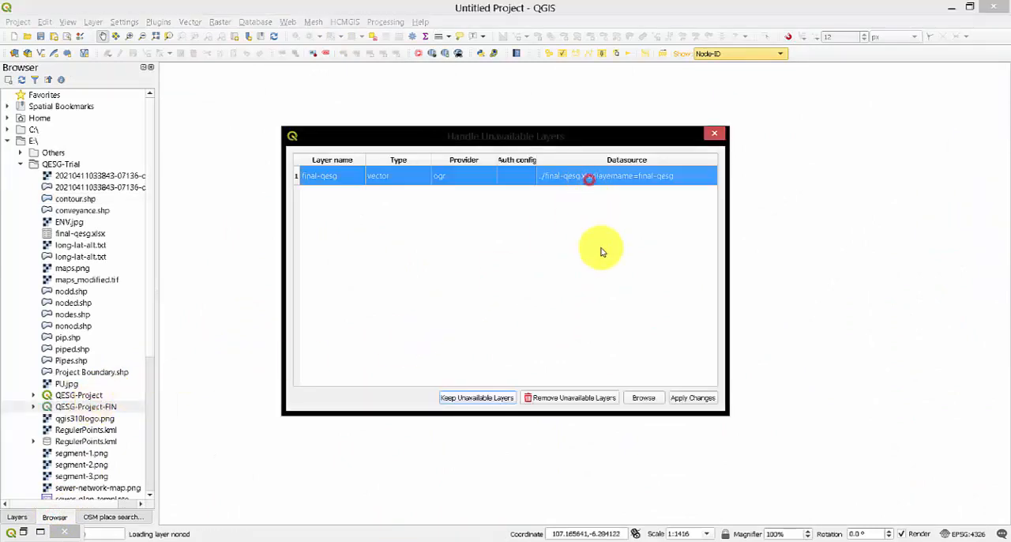
left_click(645, 398)
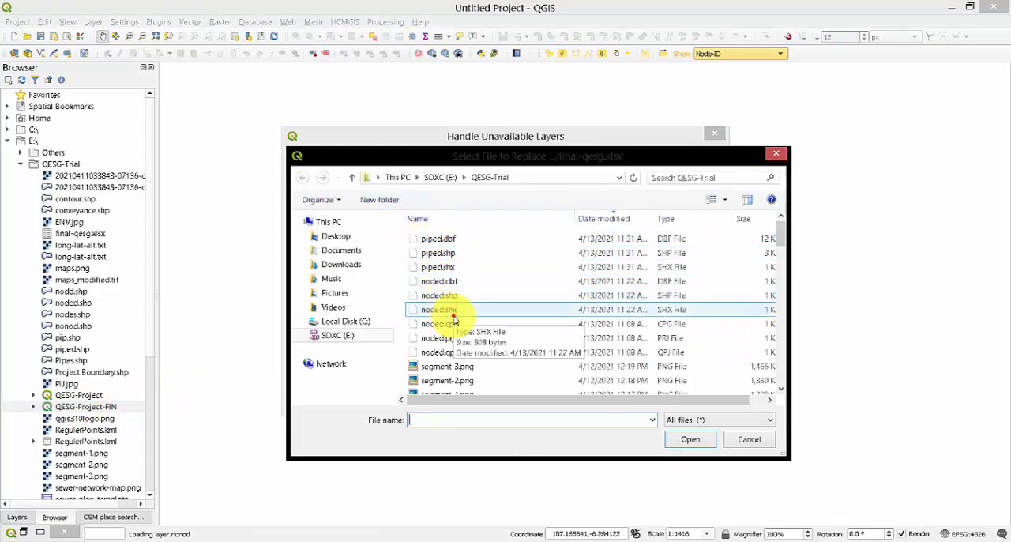
left_click(443, 310)
scroll(446, 312, "down", 3)
double_click(452, 310)
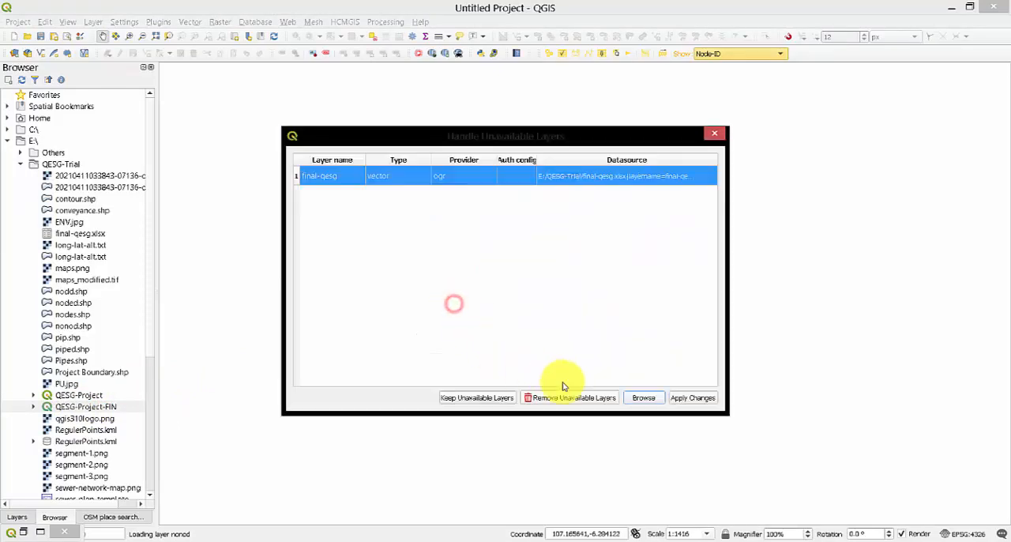
left_click(692, 398)
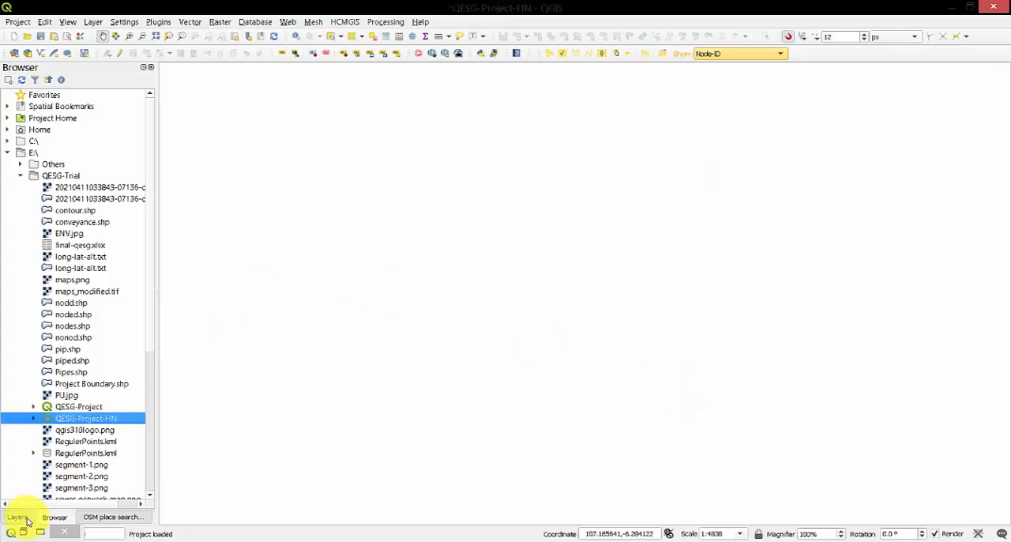
Show the project's layers and set the project coordinate reference system to WGS 84 (EPSG:4326) instead of no projection.
left_click(17, 517)
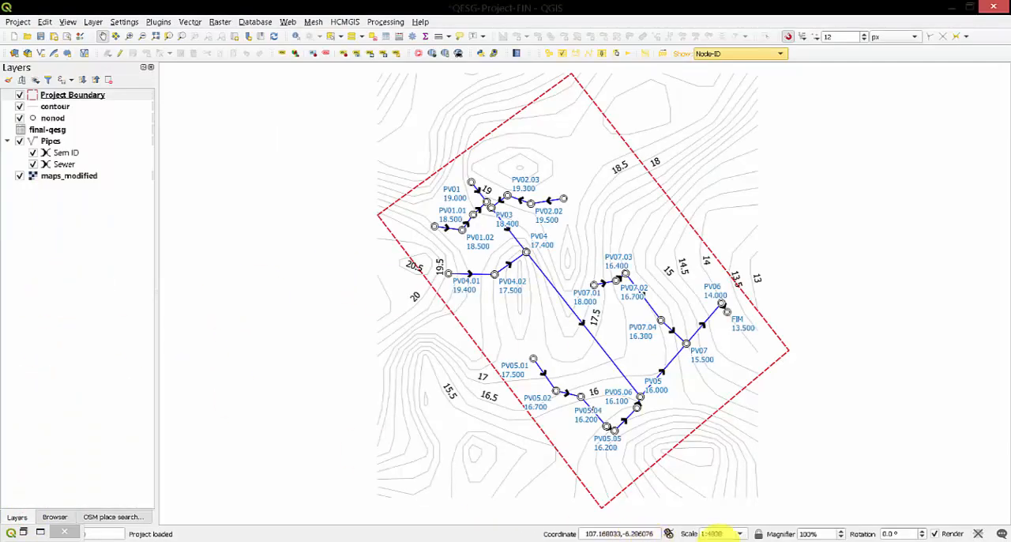
left_click(978, 534)
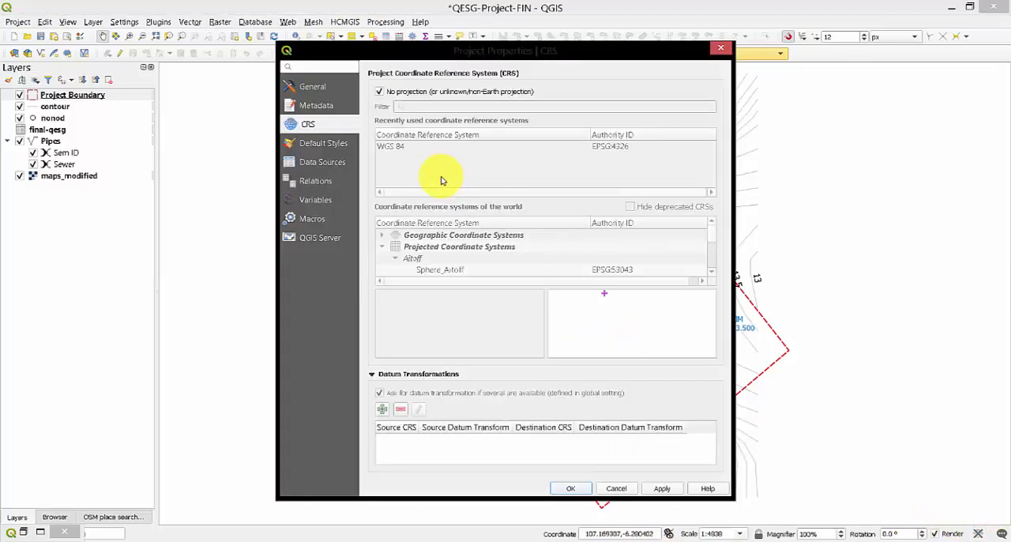
left_click(379, 92)
left_click(390, 146)
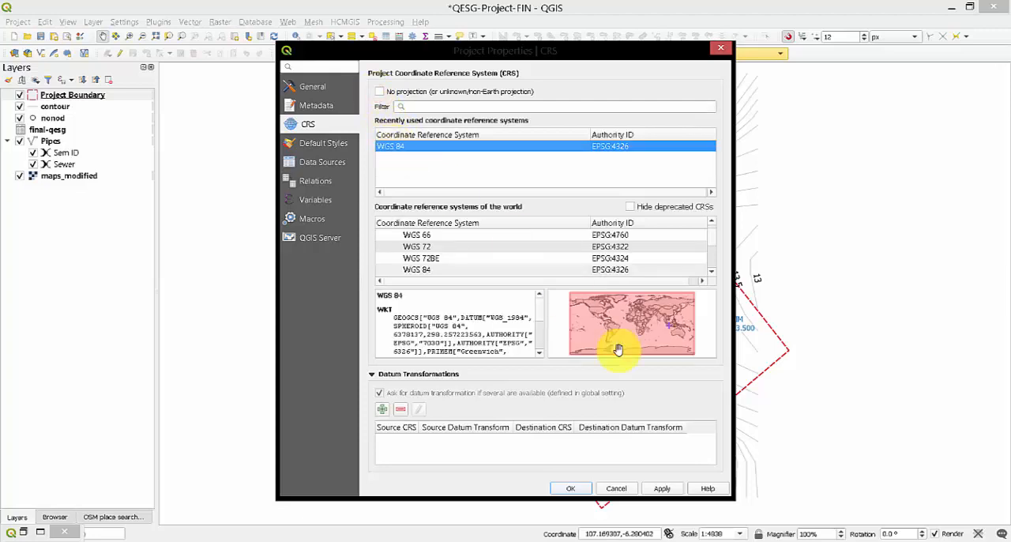
left_click(567, 488)
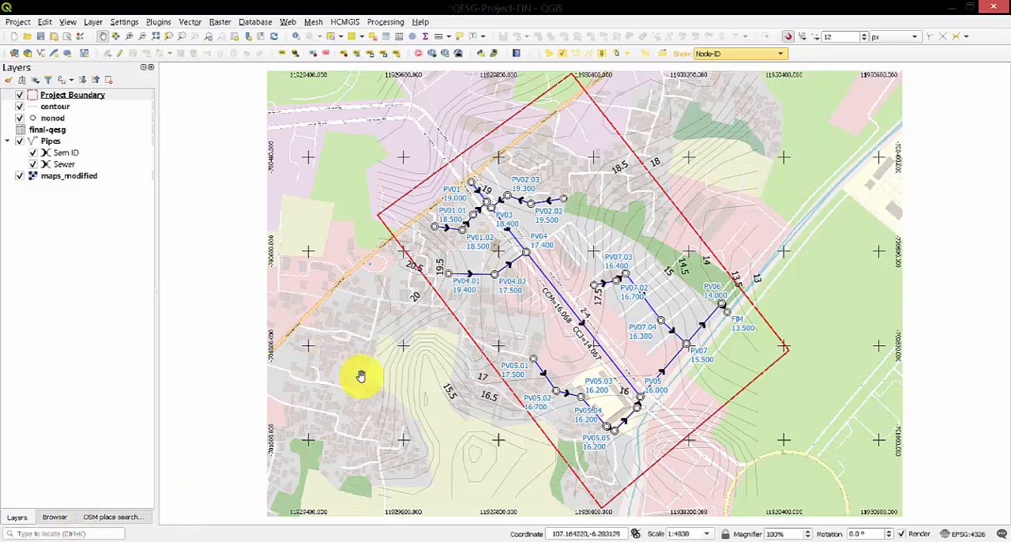
Remove the final-qesg layer from the project.
right_click(49, 129)
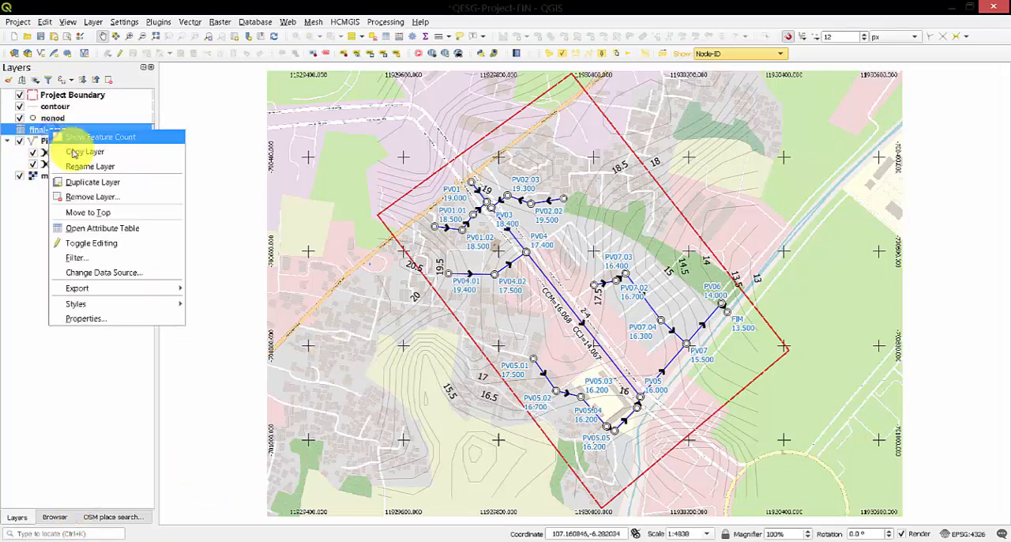
left_click(92, 197)
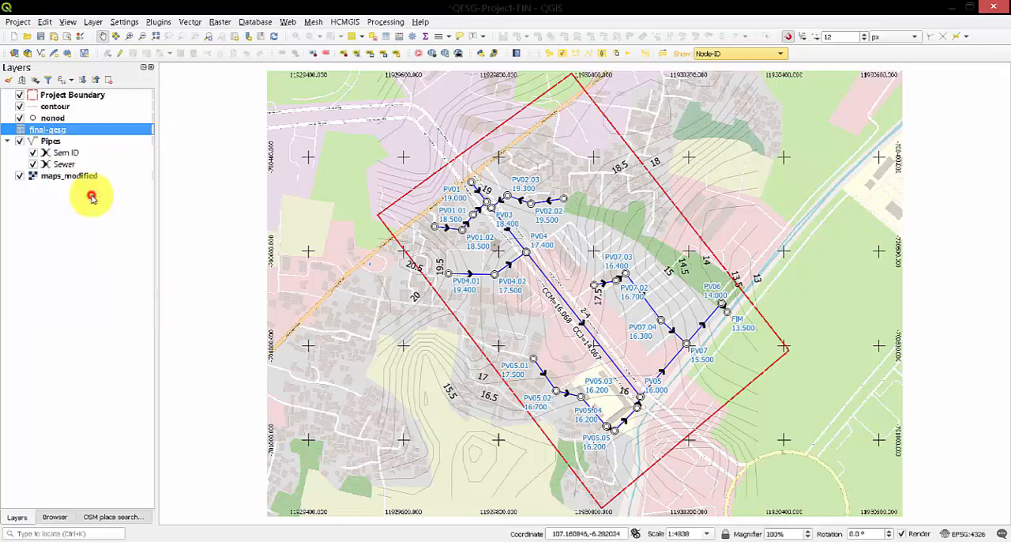
left_click(500, 291)
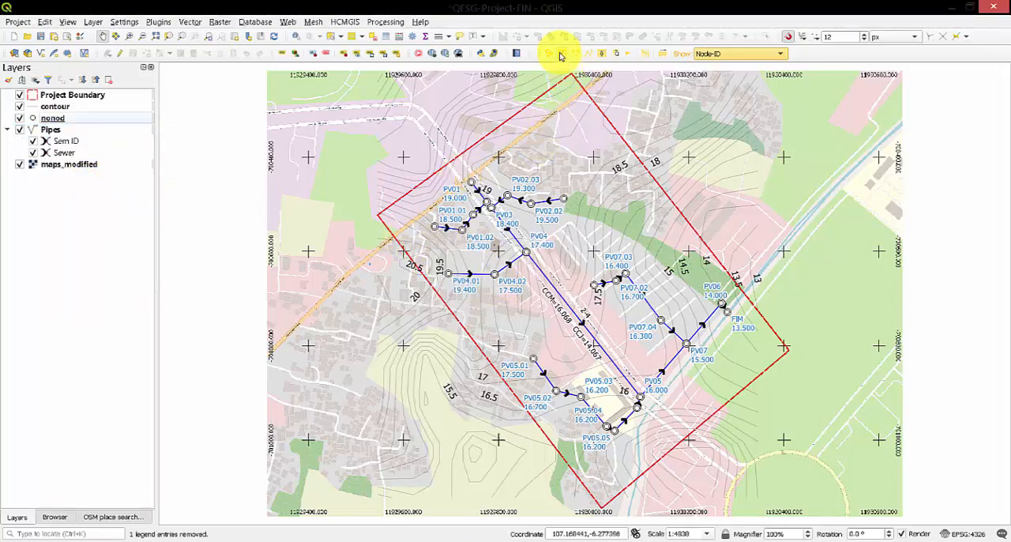
Run Calculate Flow and open the attribute table of the Pipes layer.
left_click(617, 56)
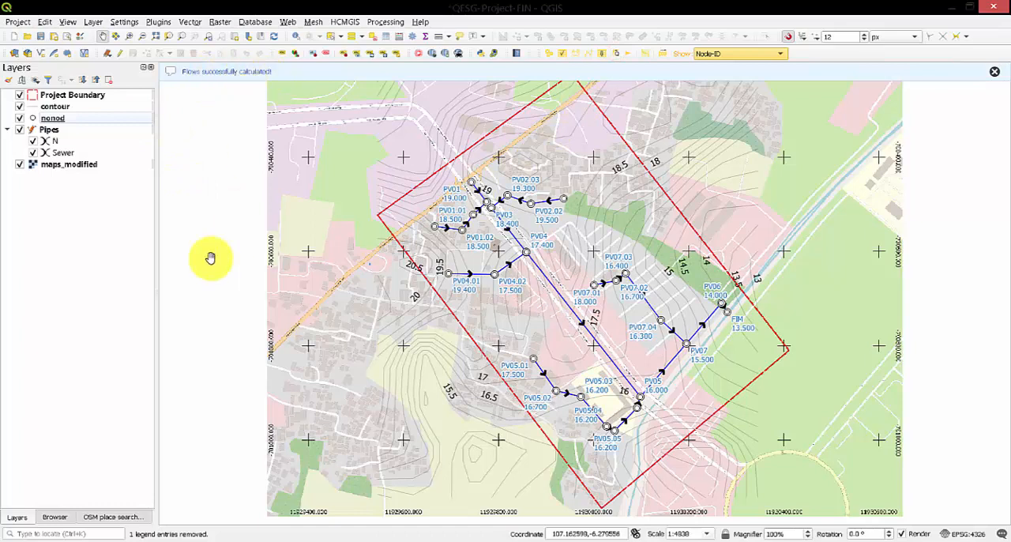
left_click(50, 130)
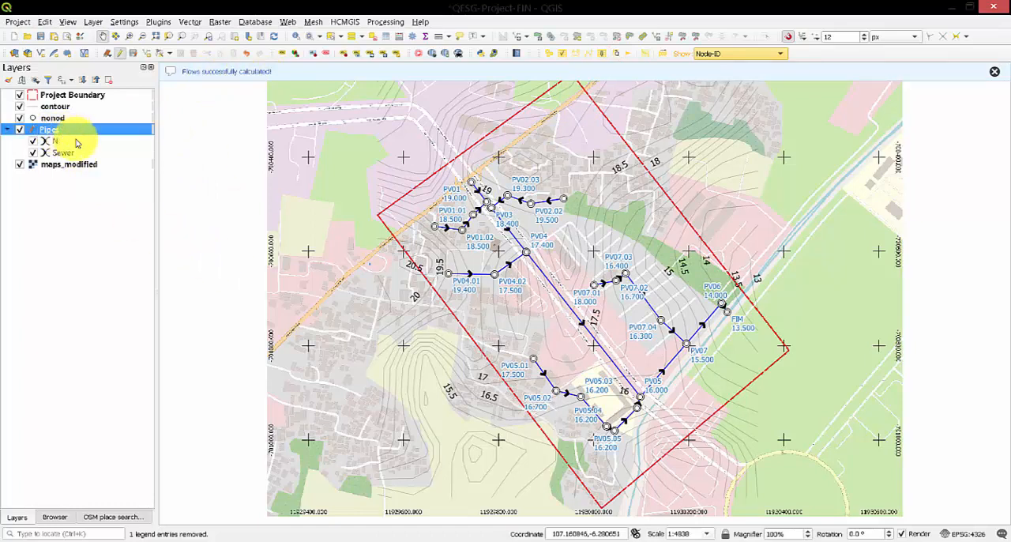
left_click(395, 50)
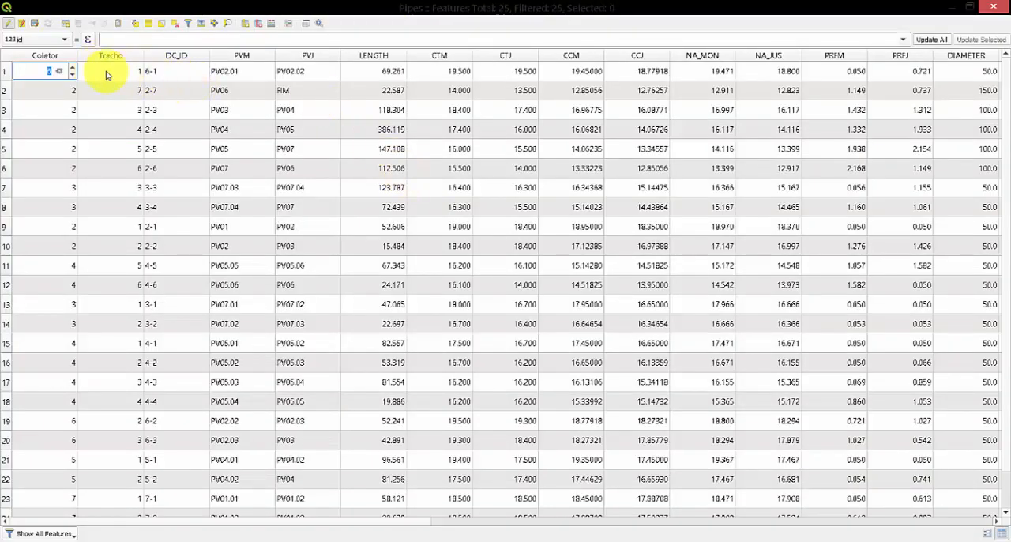
Select pipe 6-1, examine the pipe attributes sorted by LENGTH and CTM in descending order through to the last columns, and close the table.
left_click(6, 73)
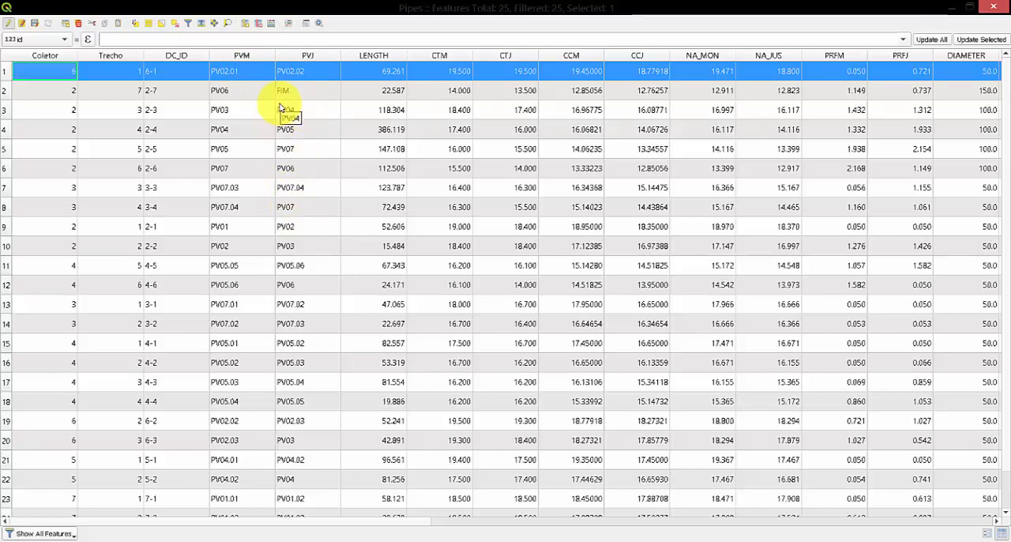
left_click(371, 57)
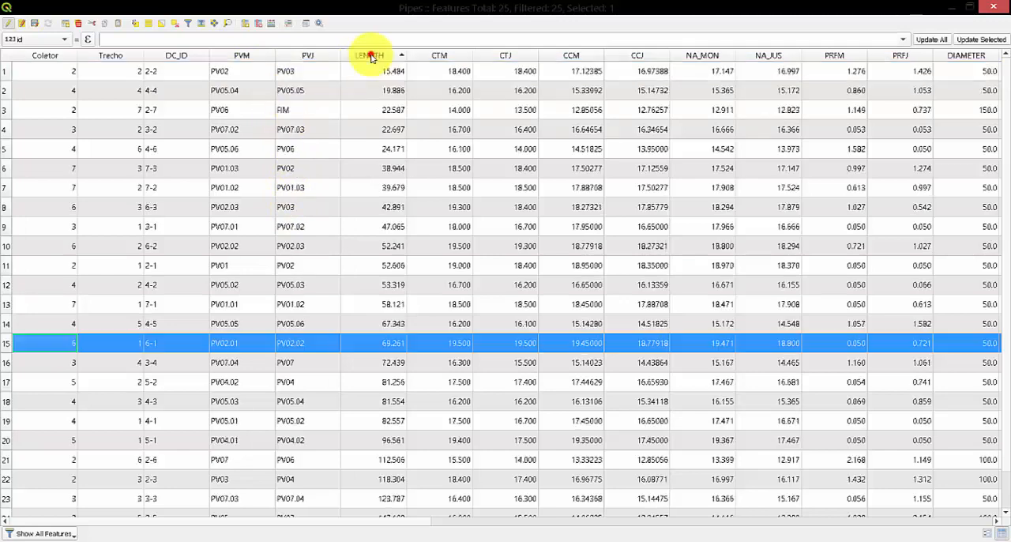
left_click(371, 57)
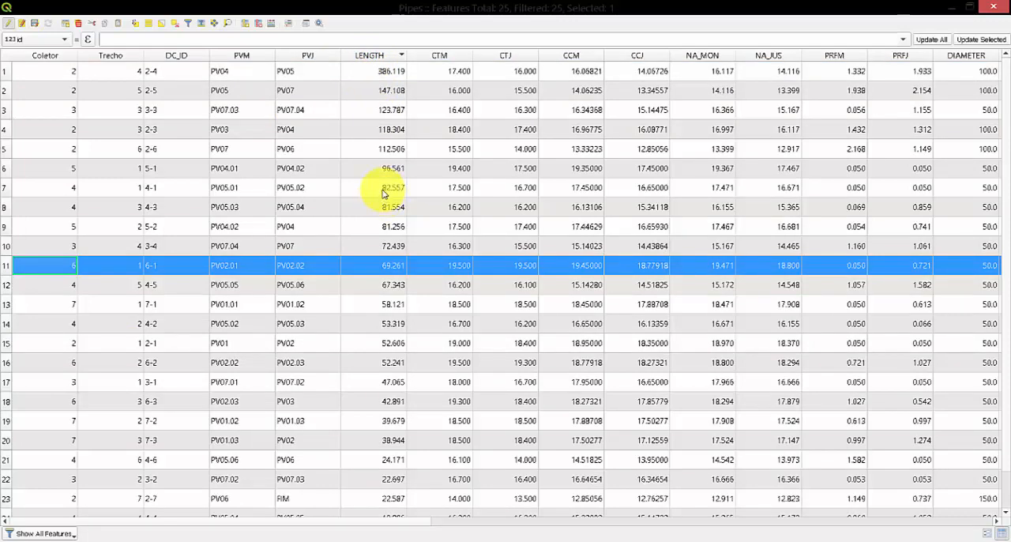
scroll(382, 194, "down", 1)
scroll(382, 225, "up", 1)
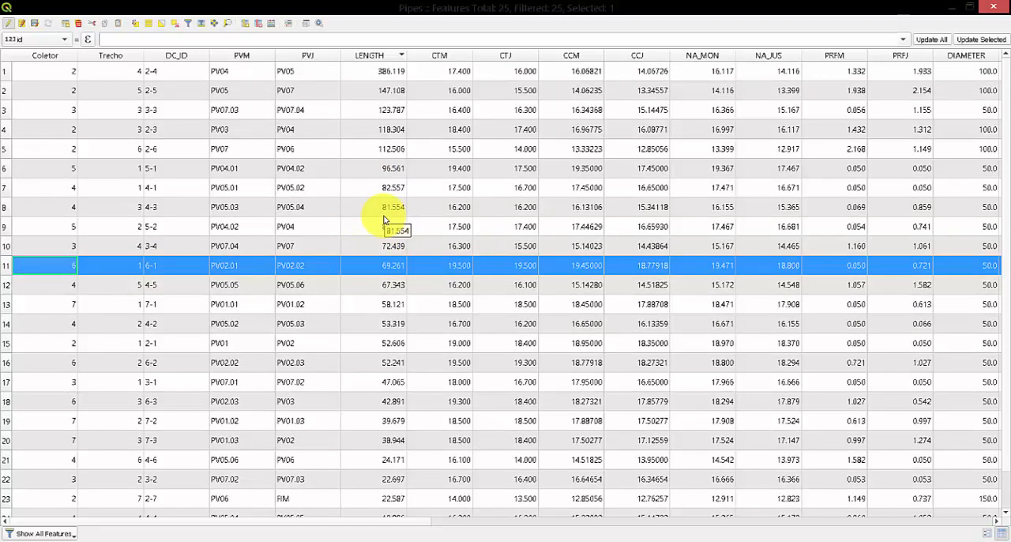
left_click(440, 55)
left_click(440, 57)
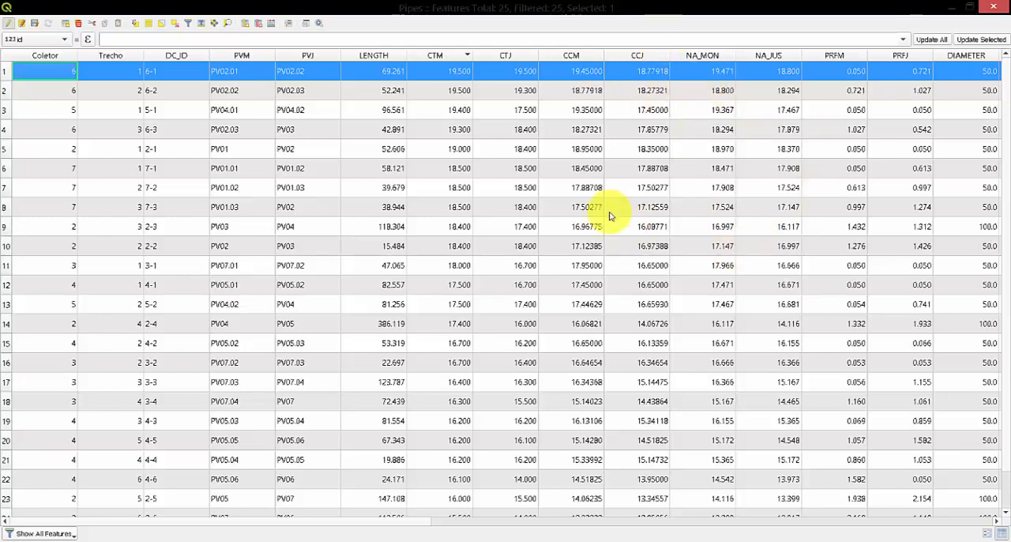
left_click_drag(418, 524, 967, 519)
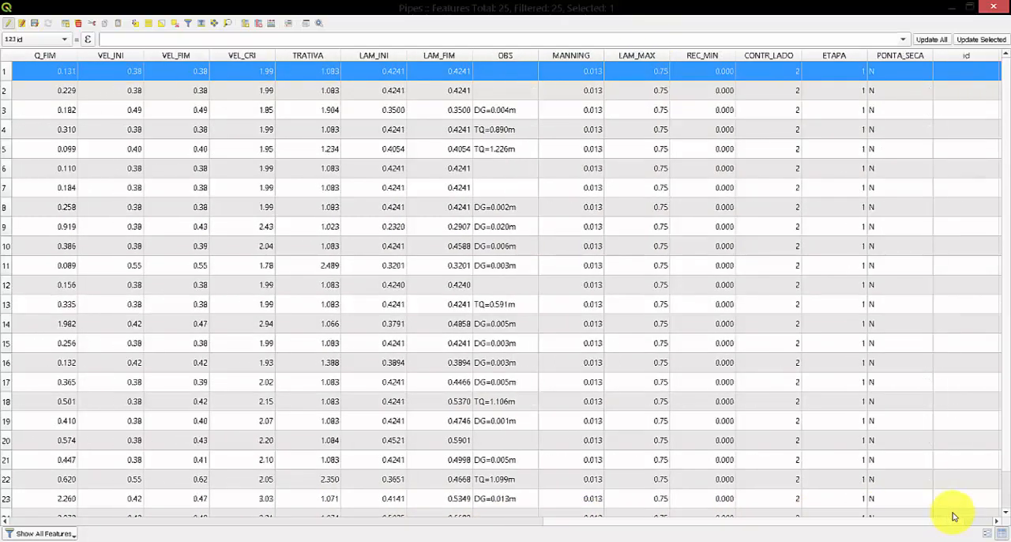
left_click(993, 7)
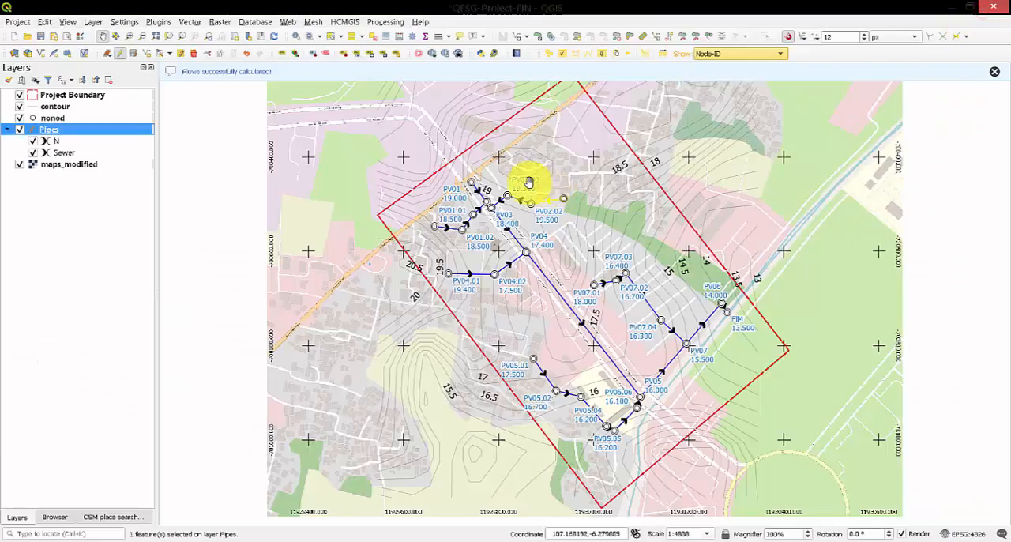
Calculate the sewer network and plot the profile of manifold 2 with Pan to pipe, placing it beside the highlighted pipes.
left_click(622, 54)
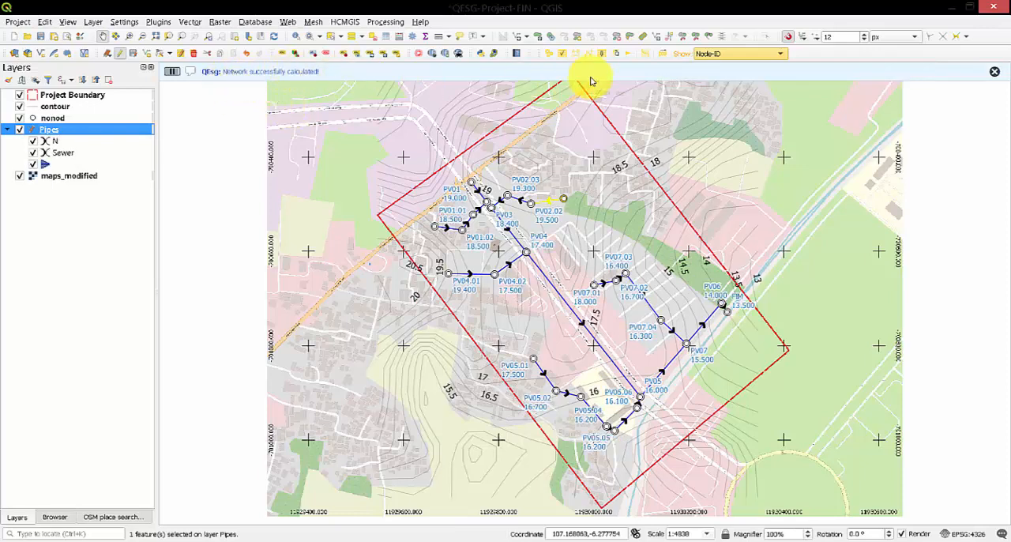
left_click(643, 53)
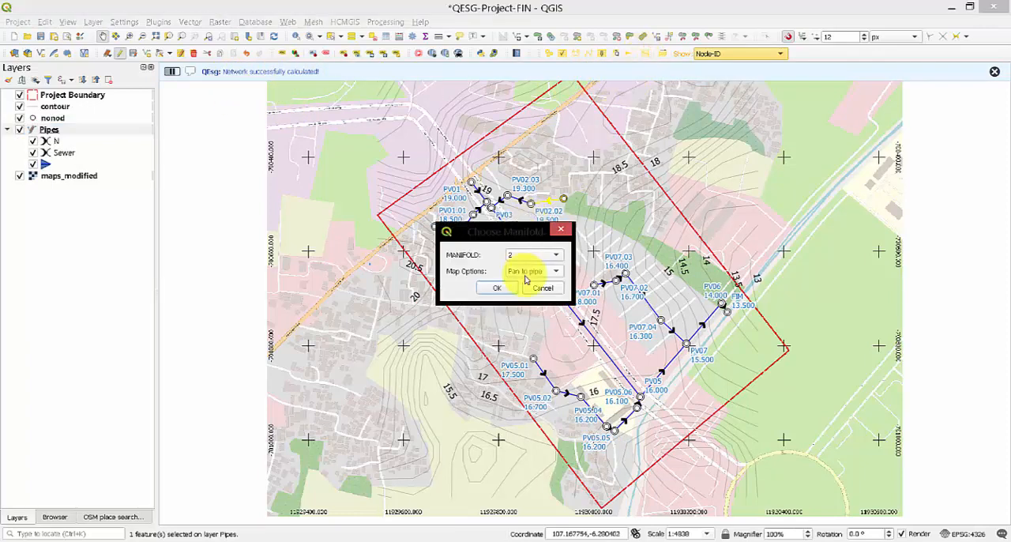
left_click(501, 286)
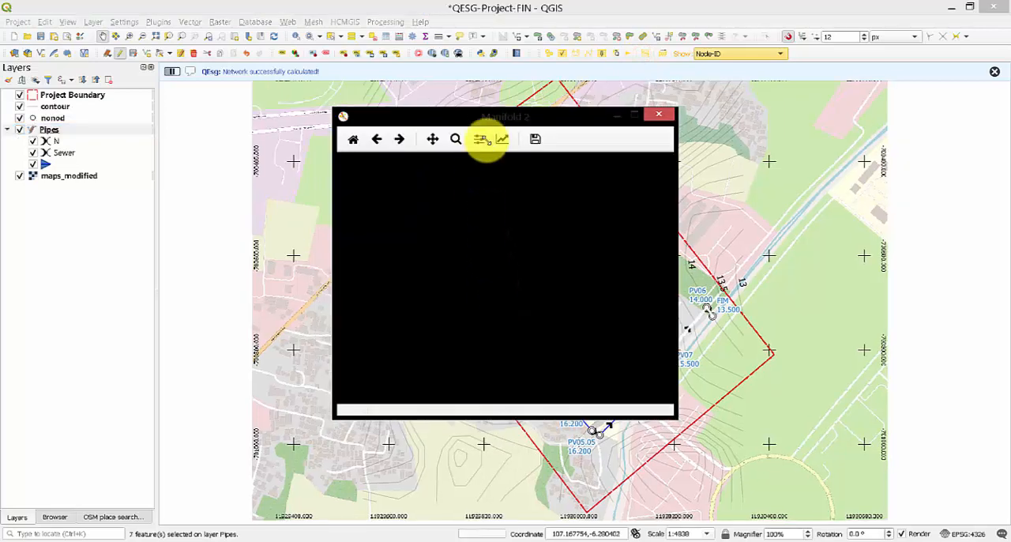
left_click_drag(501, 118, 226, 105)
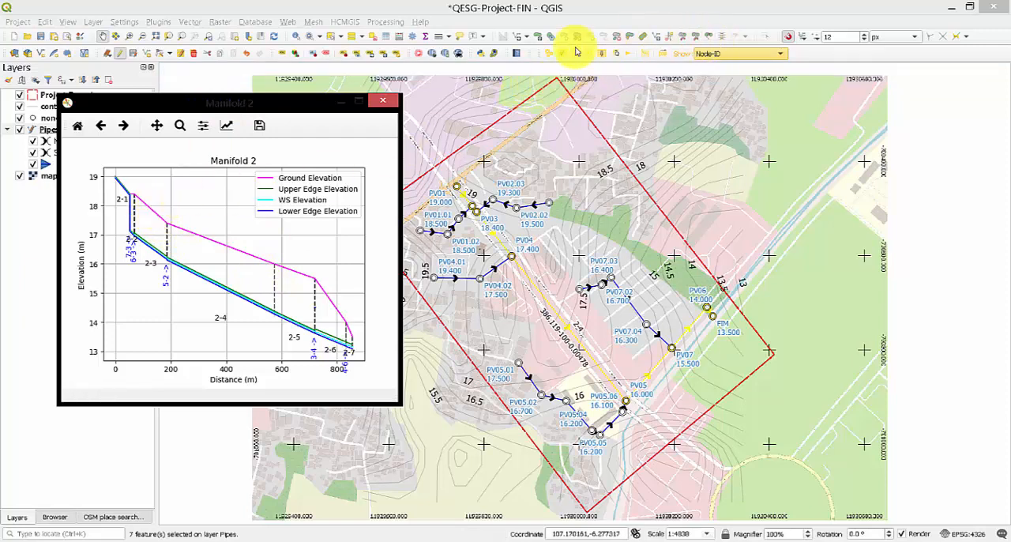
Plot the profile of manifold 3 with the Pan to pipe map option.
left_click(644, 55)
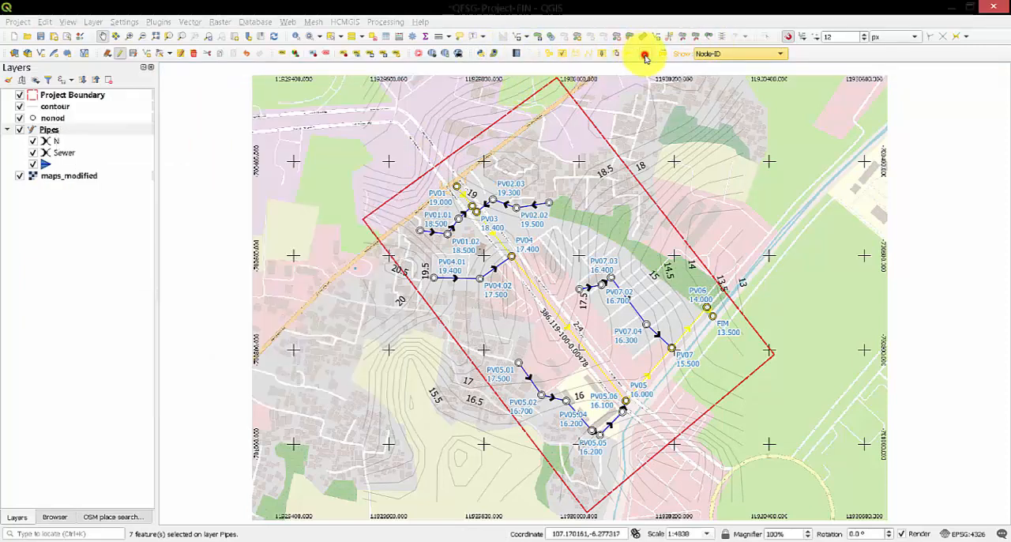
left_click(530, 253)
left_click(525, 269)
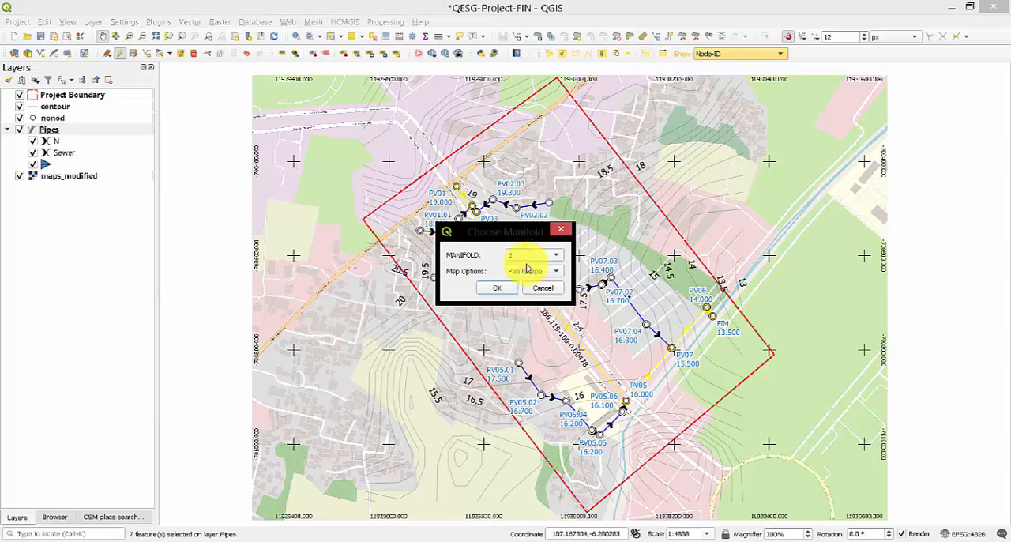
left_click(497, 288)
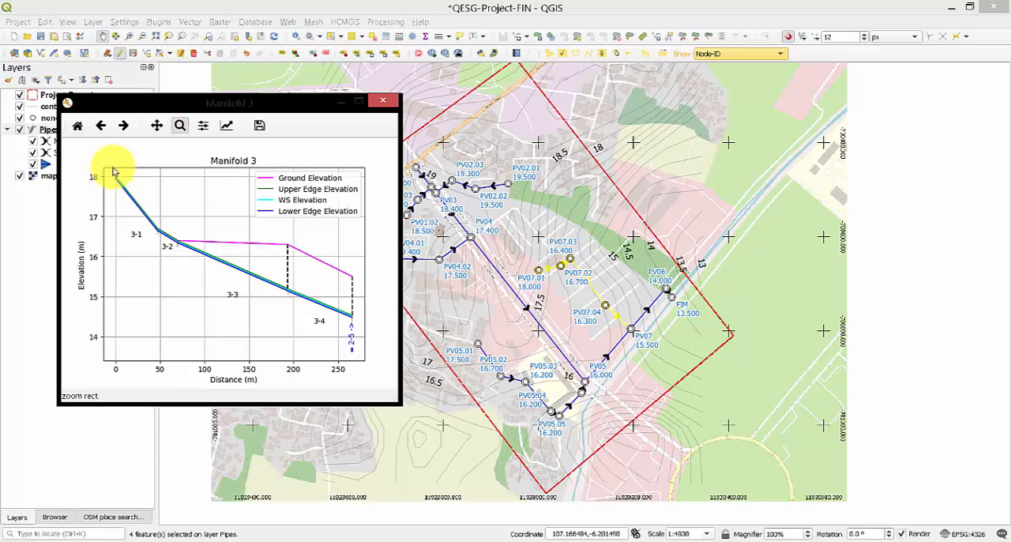
Examine the upstream pipes 3-1 and 3-2 up close in the manifold 3 profile, restore the full plot and close it.
left_click_drag(112, 170, 224, 281)
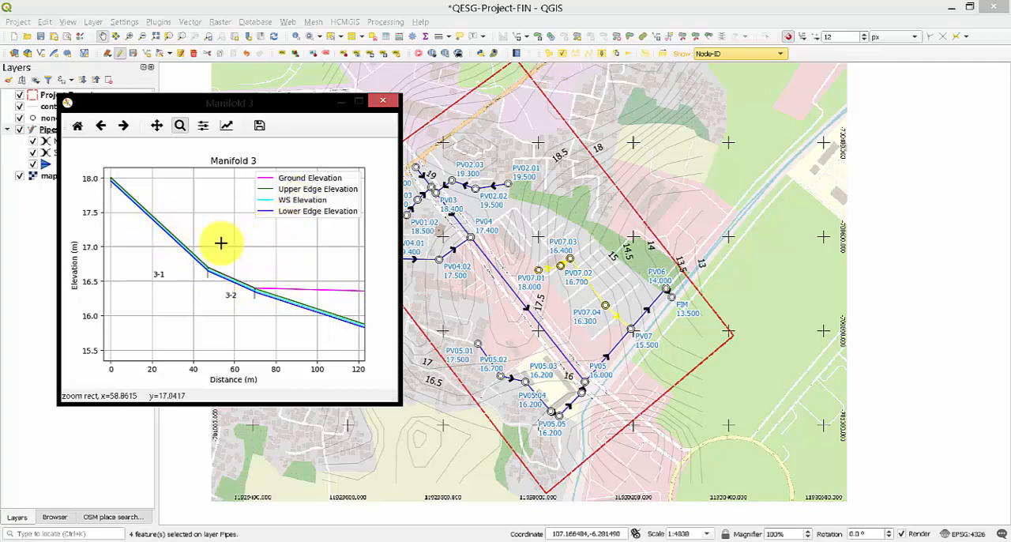
left_click(78, 127)
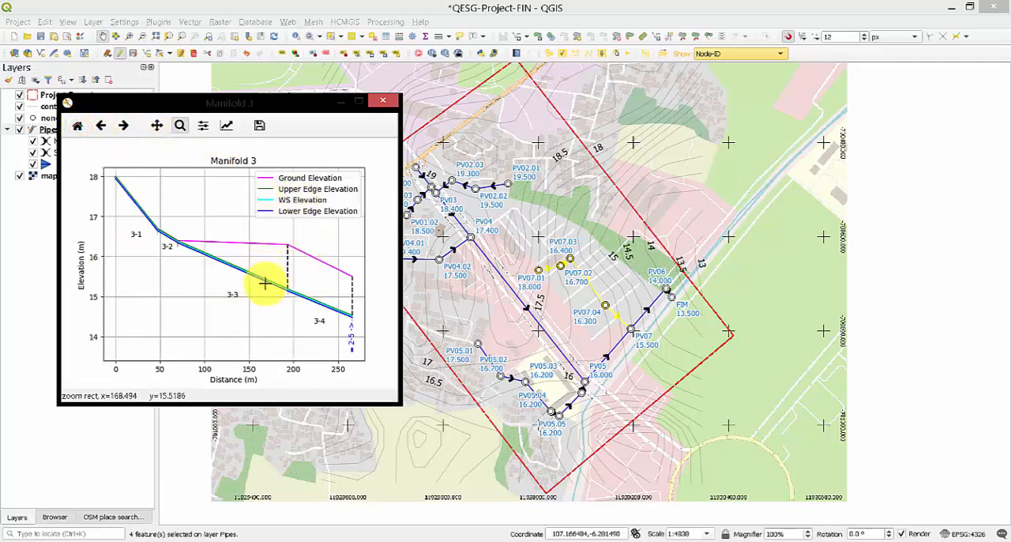
left_click(389, 105)
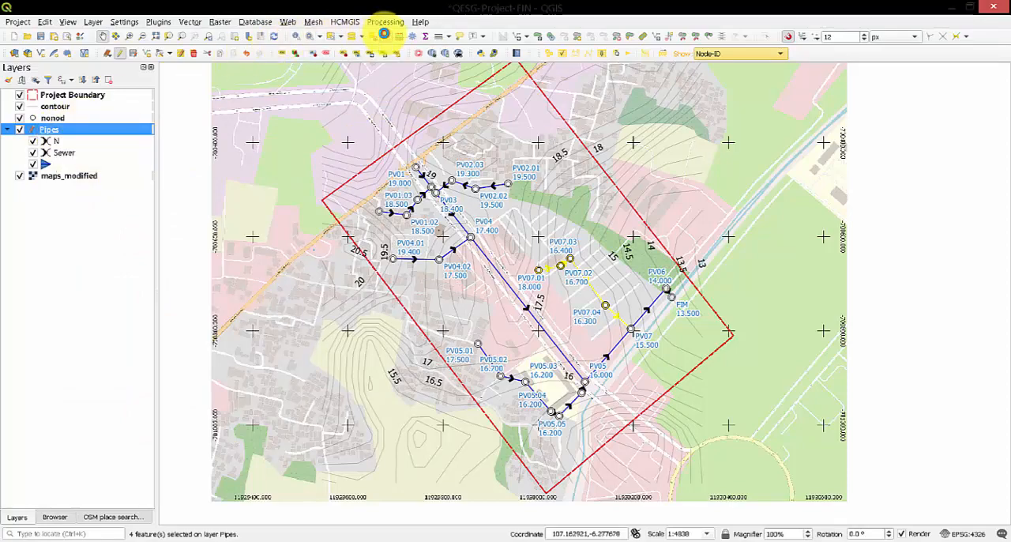
Open the Pipes attribute table, check the CCJ values of pipes 2-4 and 2-5, and deselect all features.
left_click(384, 34)
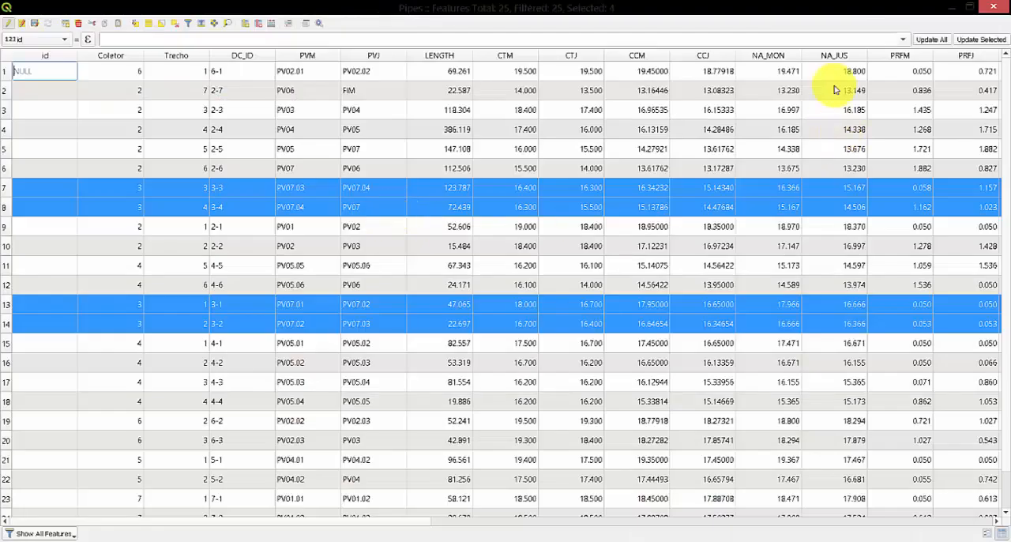
double_click(695, 134)
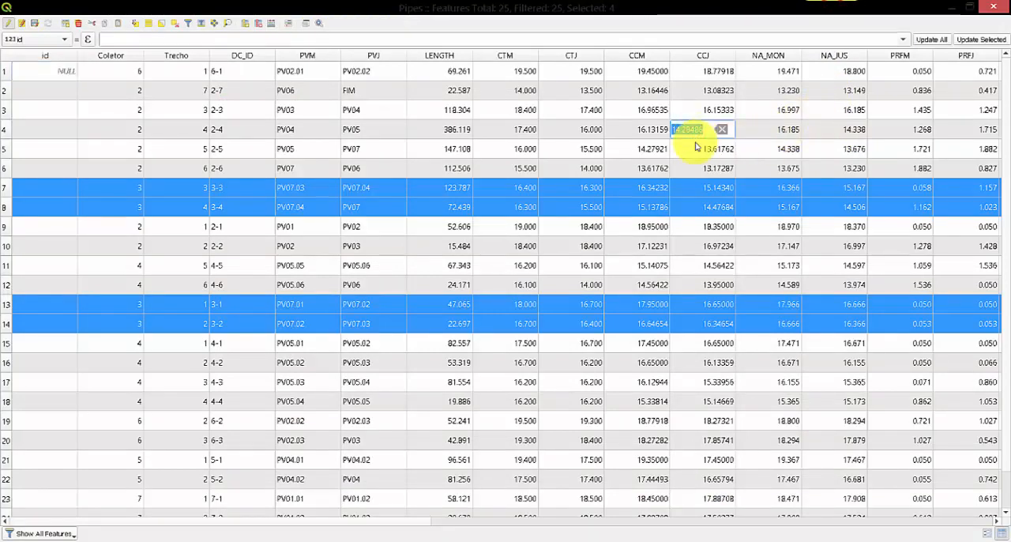
double_click(697, 148)
left_click(173, 23)
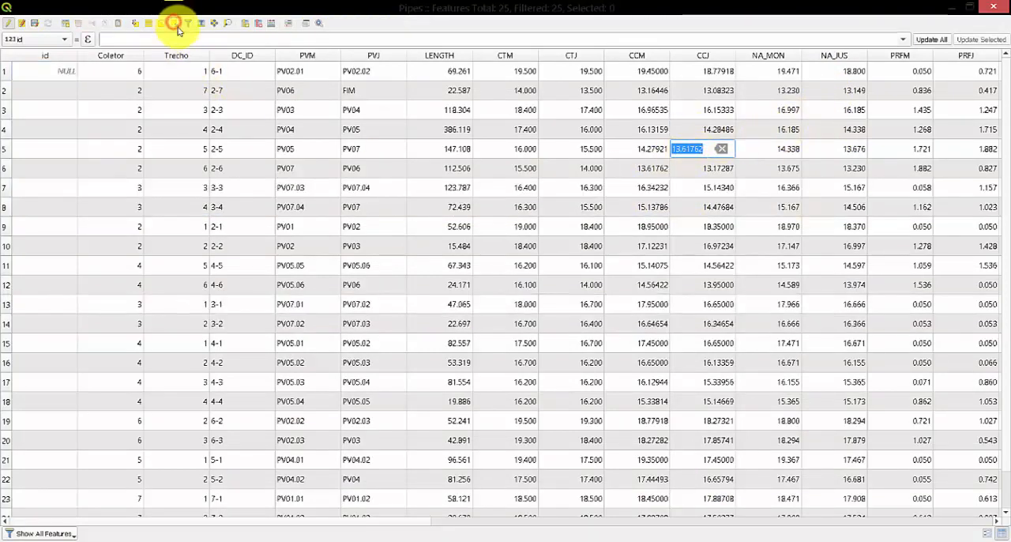
Select pipe 6-1 and examine the DIAMETER and DECL columns for all pipes in the table.
left_click(4, 72)
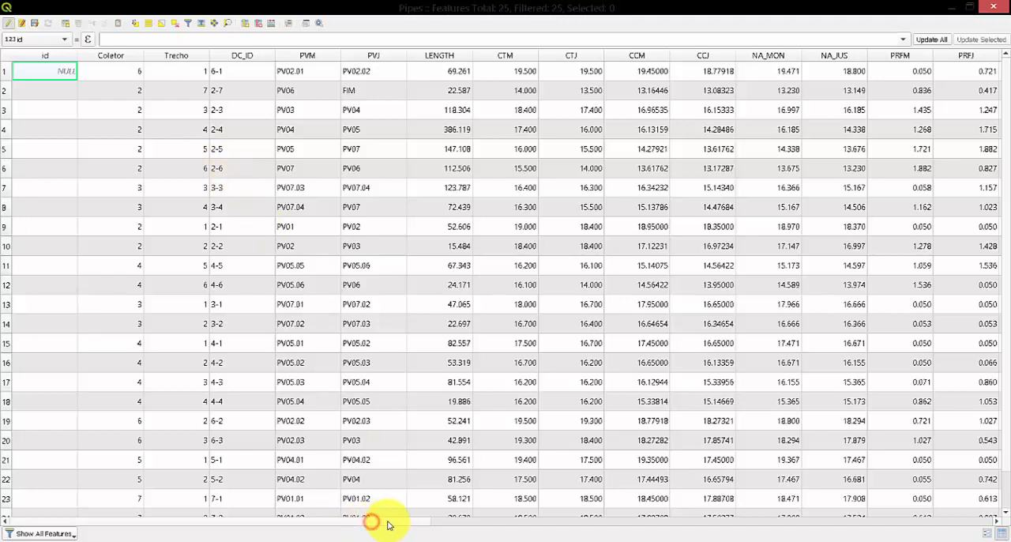
left_click_drag(387, 524, 416, 525)
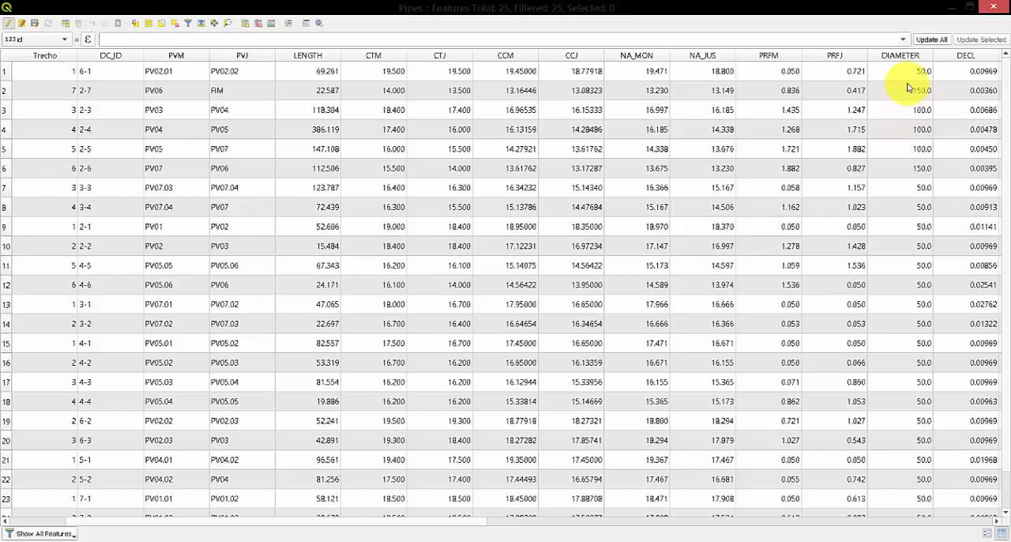
left_click(7, 71)
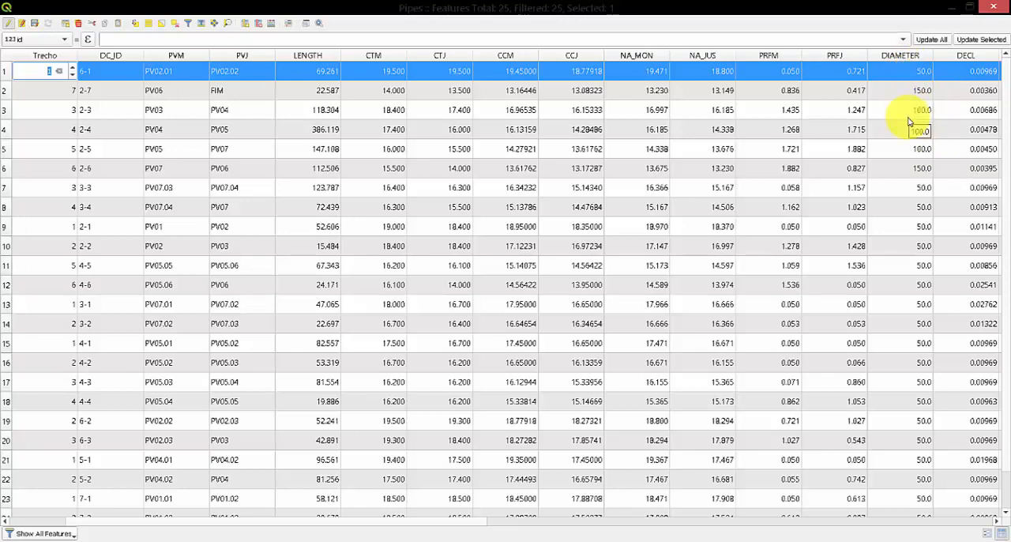
scroll(906, 300, "down", 1)
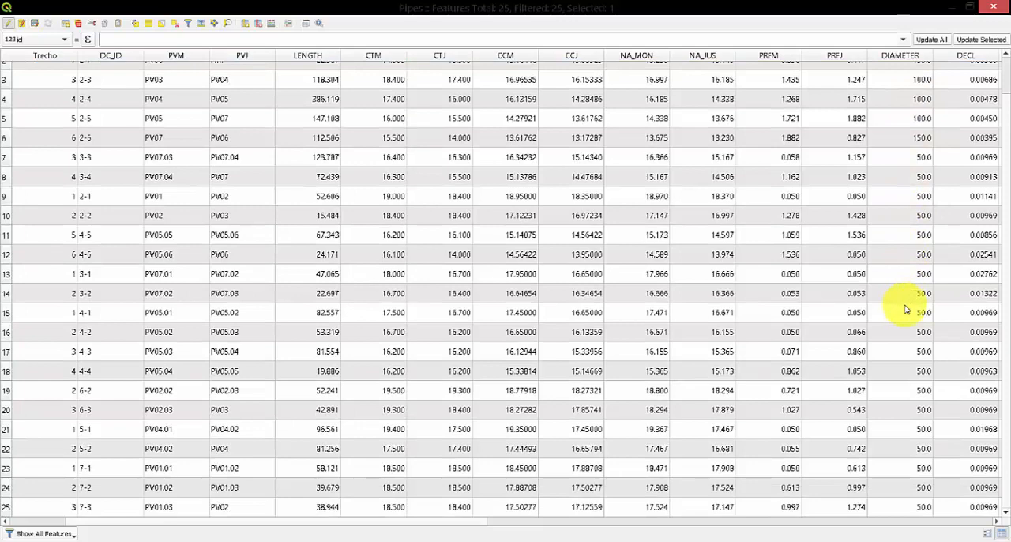
scroll(906, 309, "up", 1)
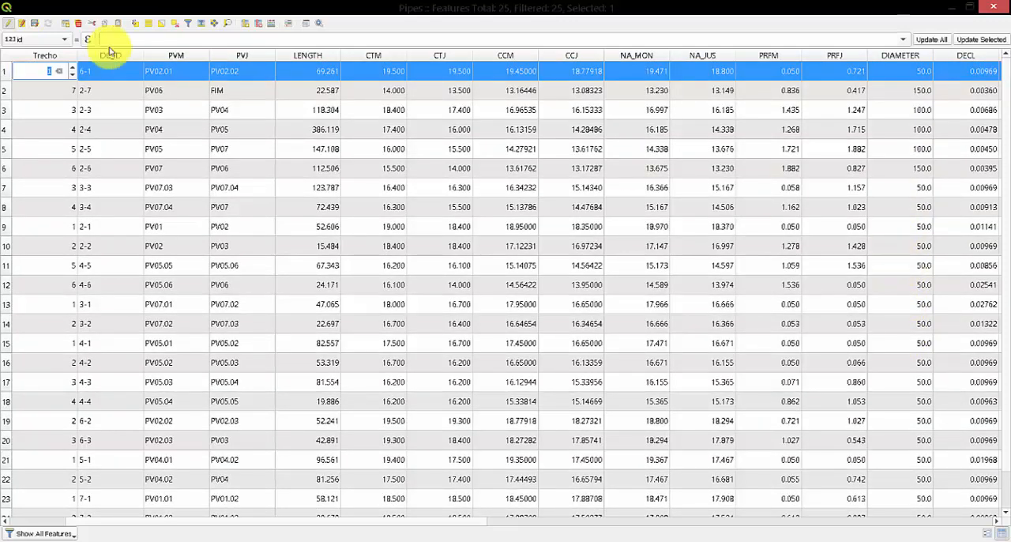
Select pipe 2-7, dock the table, deselect it, inspect the pipes around PV06 and FIM on the map, and fit the view to the Project Boundary layer.
left_click(7, 89)
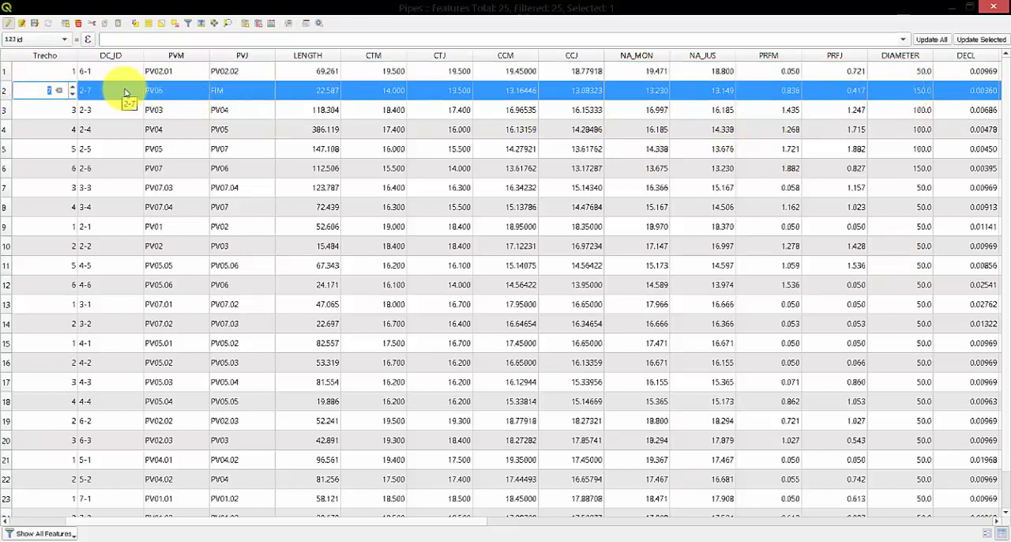
double_click(308, 10)
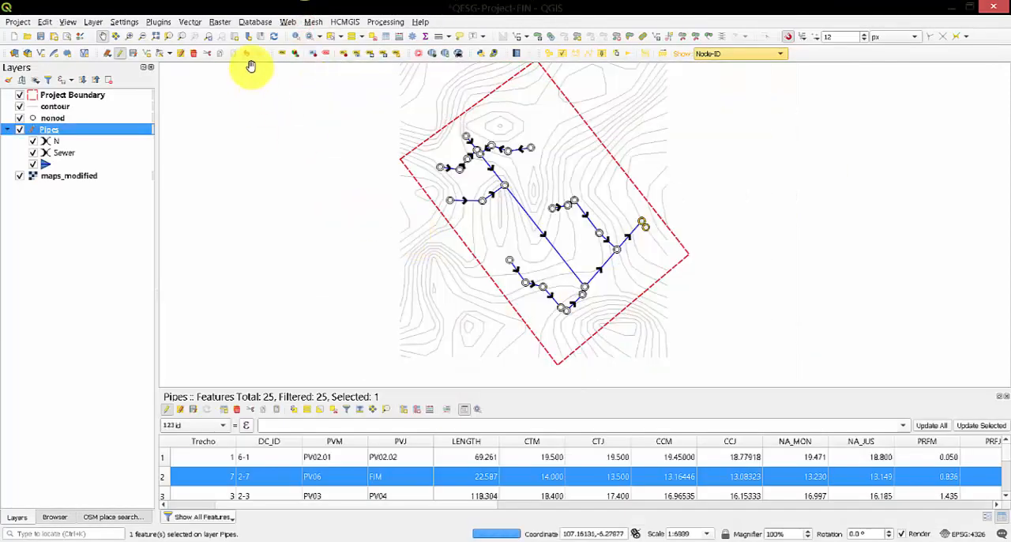
left_click(369, 36)
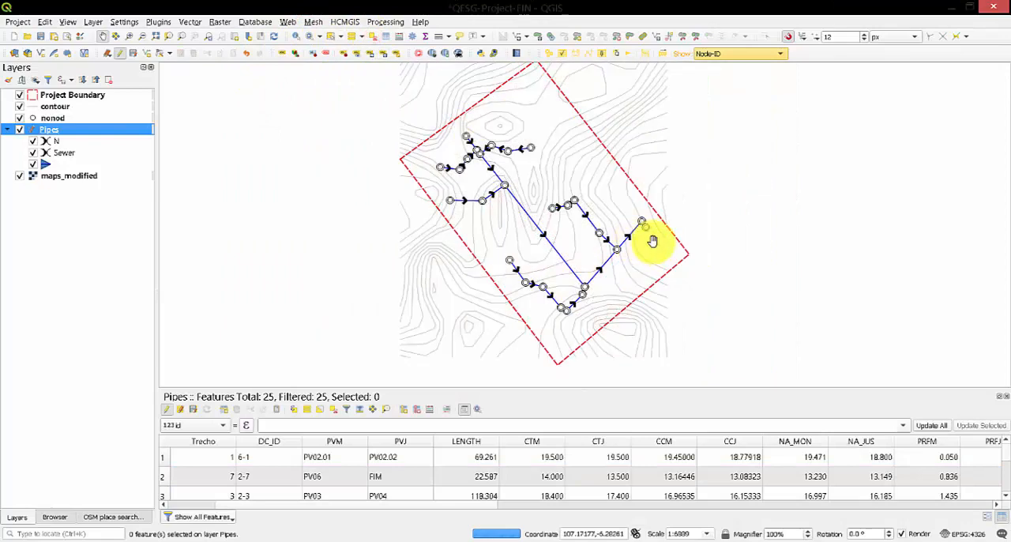
scroll(653, 240, "up", 3)
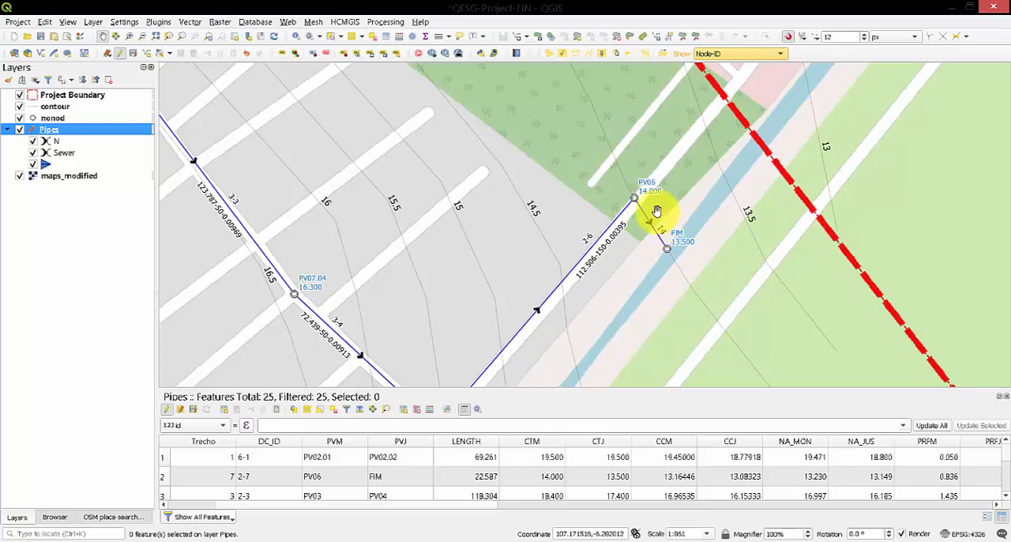
scroll(652, 214, "down", 1)
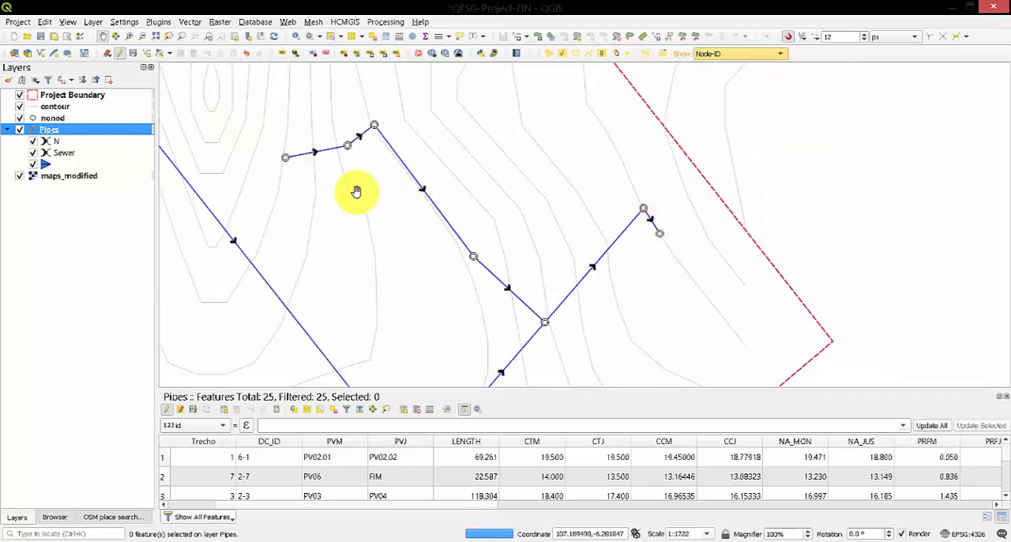
scroll(356, 192, "down", 1)
left_click_drag(339, 192, 558, 199)
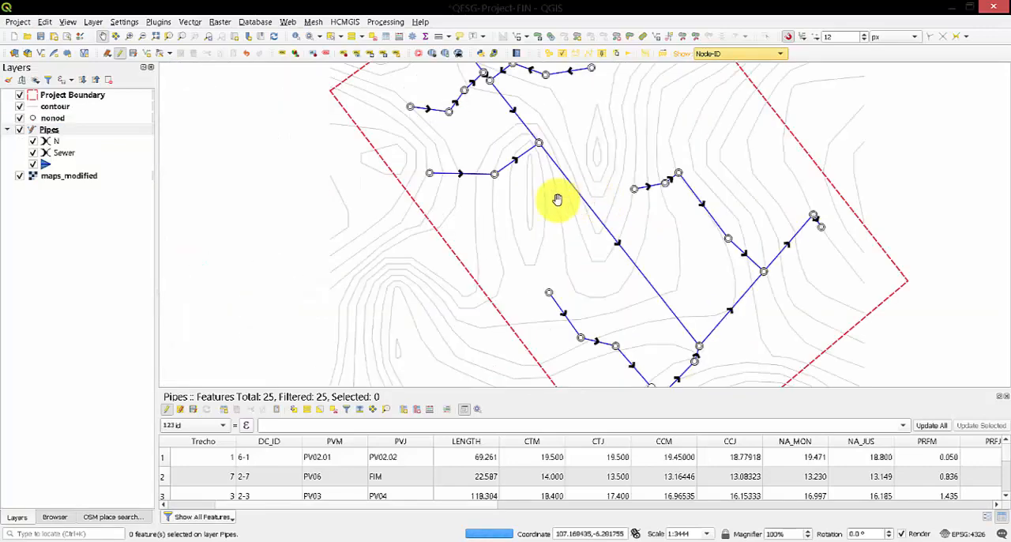
right_click(72, 98)
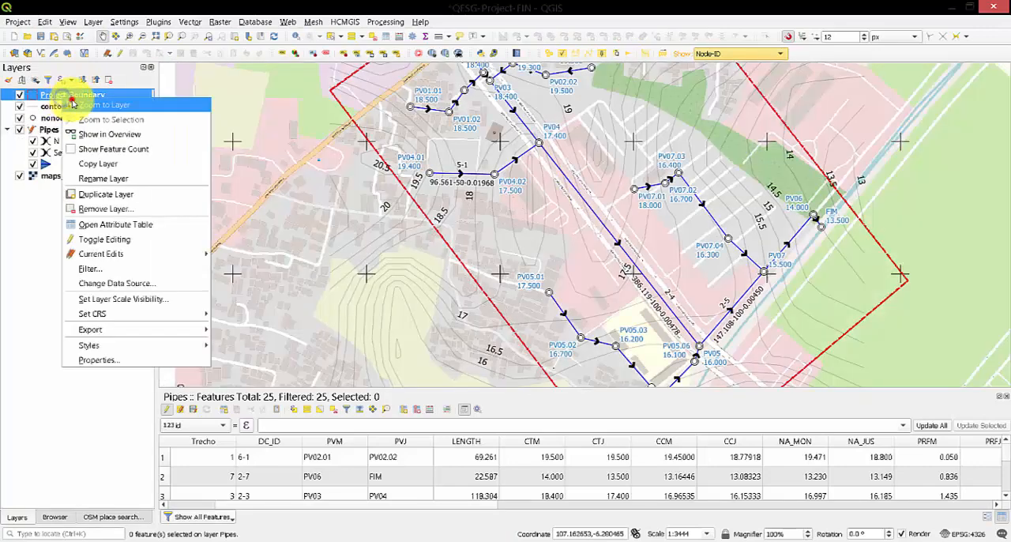
left_click(95, 104)
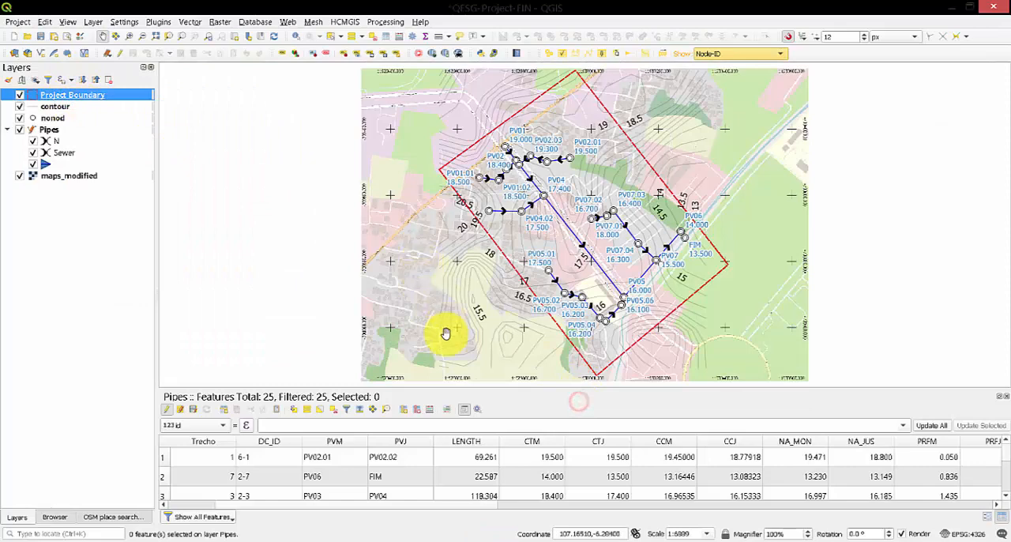
Undock and enlarge the Pipes attribute table, review the diameter, slope, flow, velocity and TRATIVA columns, and close it.
left_click_drag(562, 395, 548, 339)
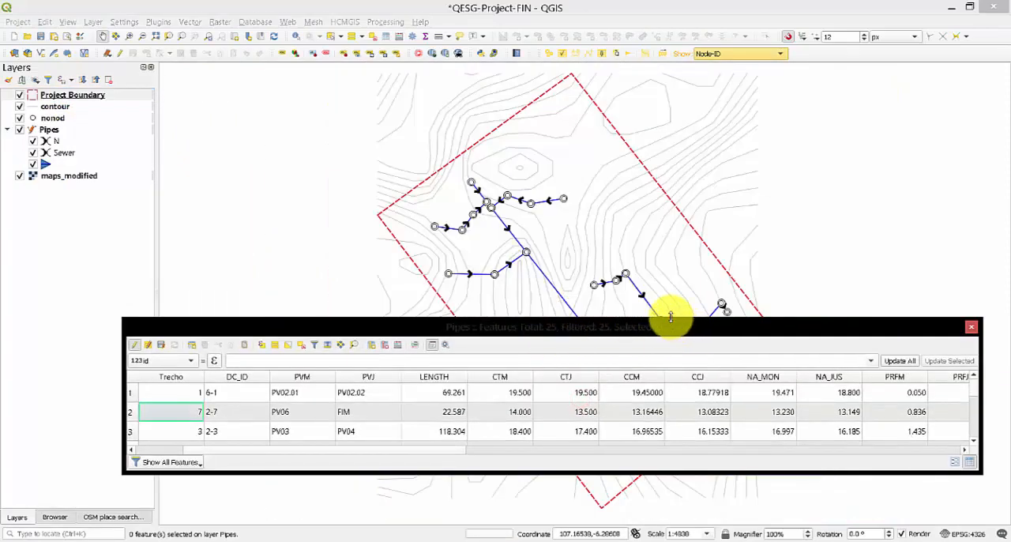
left_click_drag(672, 318, 639, 126)
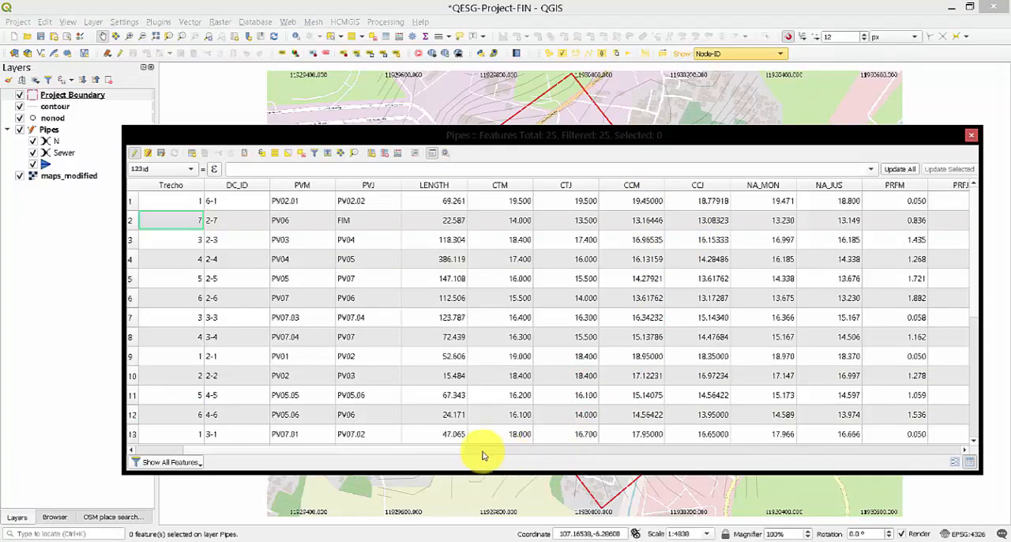
left_click_drag(458, 450, 553, 451)
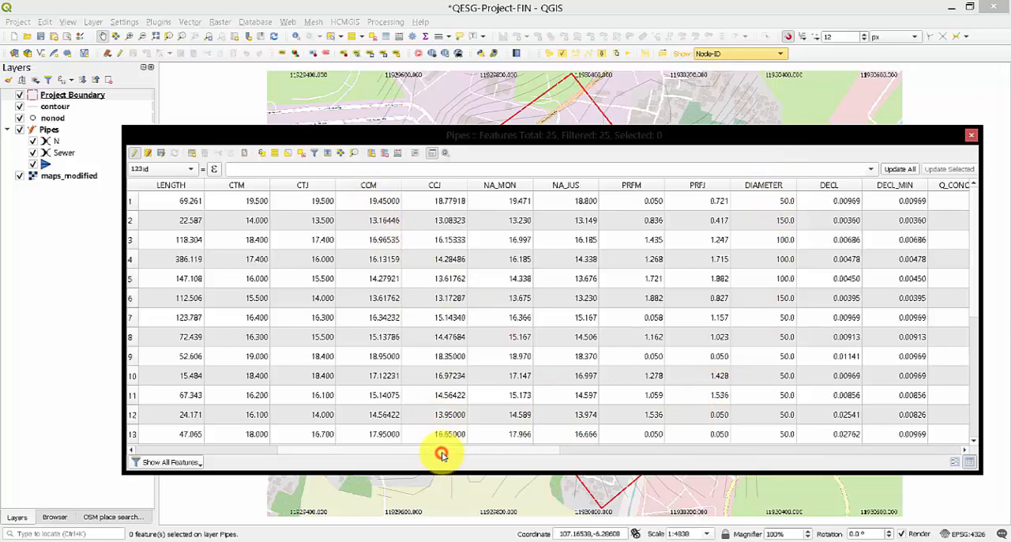
left_click_drag(441, 454, 622, 457)
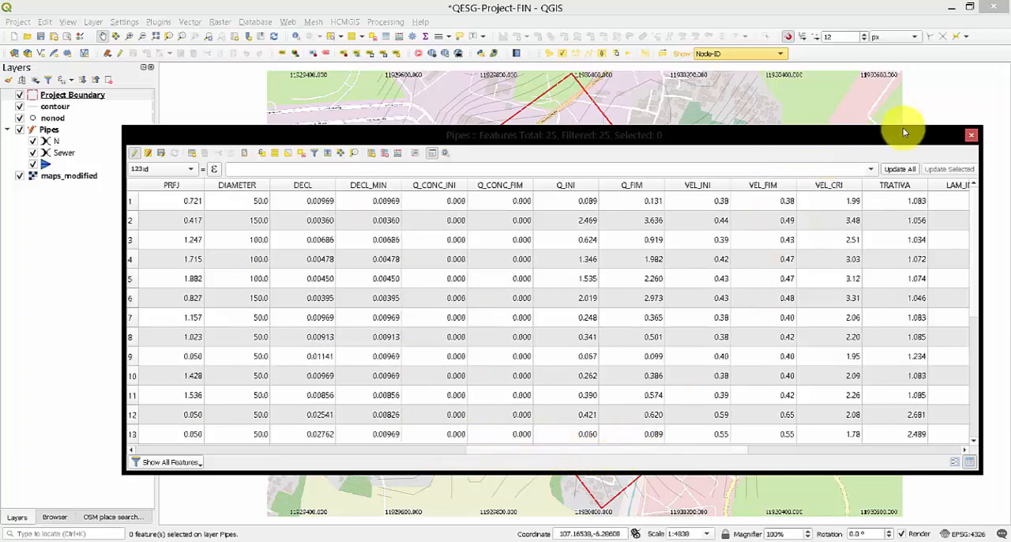
left_click(972, 137)
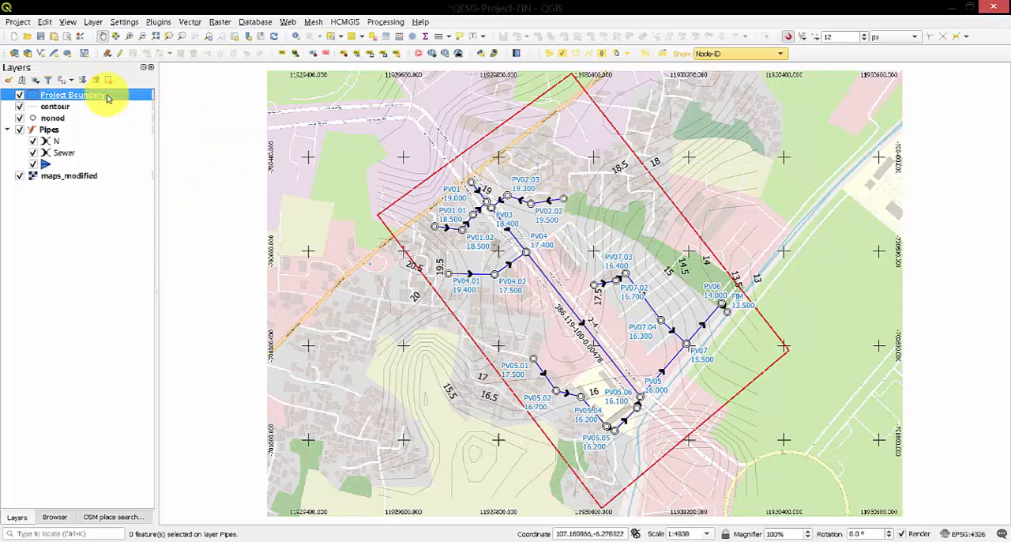
Cancel creating a new print layout and open the existing maps layout from the Layout Manager in a maximized window.
left_click(53, 36)
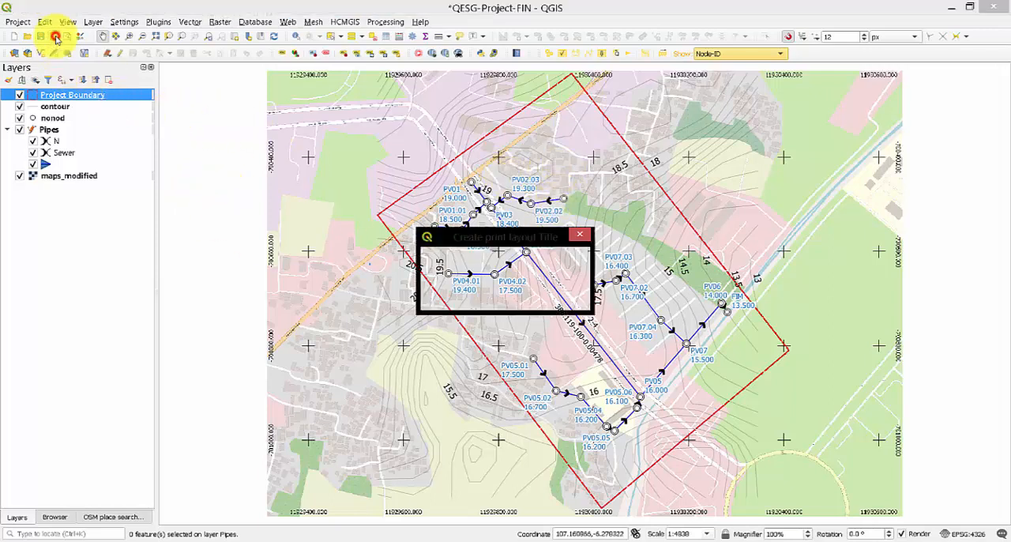
left_click(561, 297)
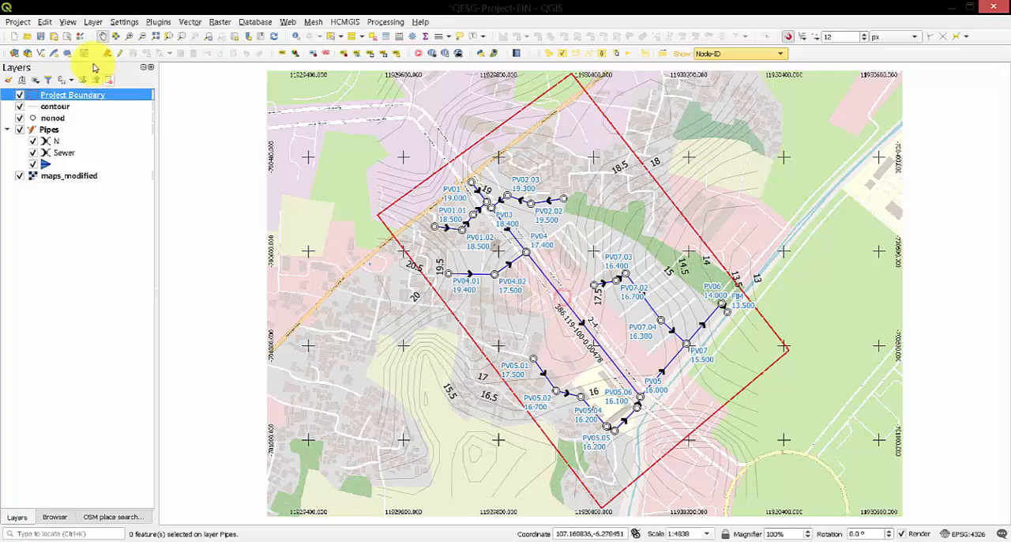
left_click(68, 36)
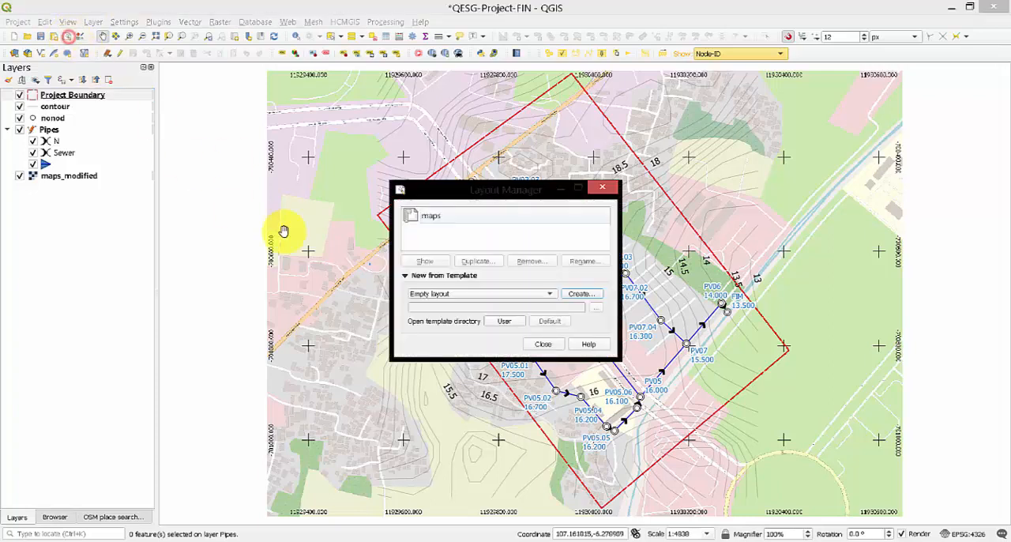
double_click(427, 216)
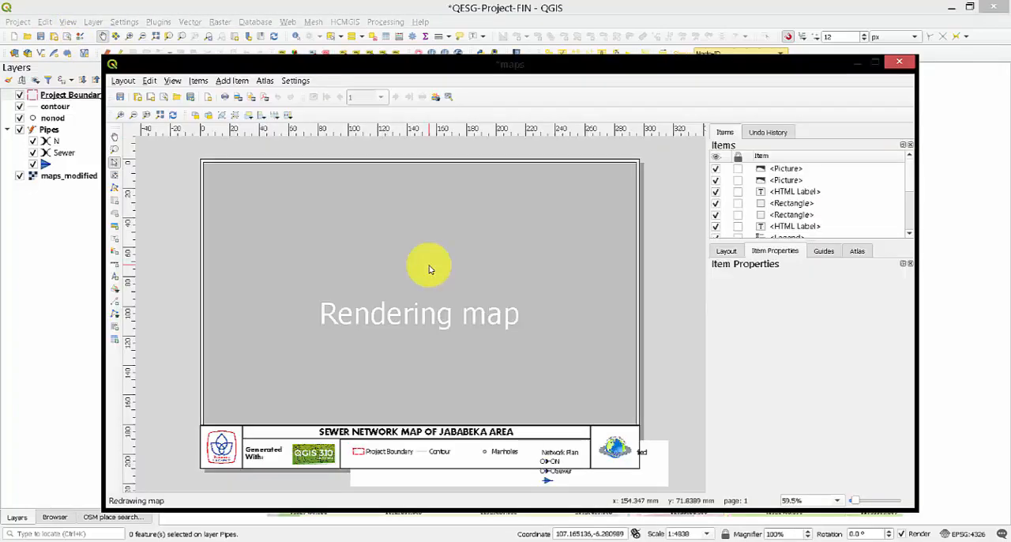
left_click(873, 61)
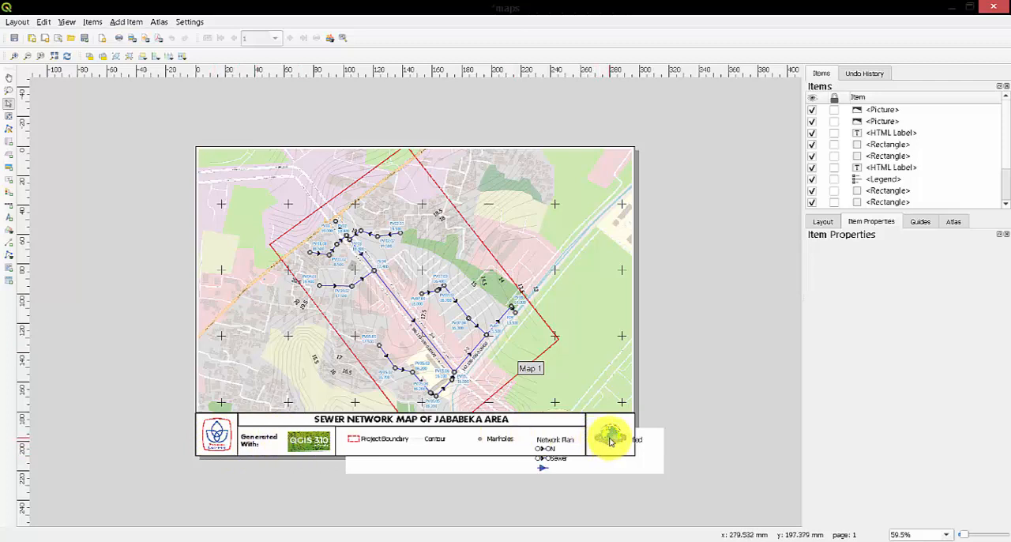
Select the legend, try switching Auto update off for the maps_modified entry, and try to shrink the legend to fit its frame.
left_click(405, 446)
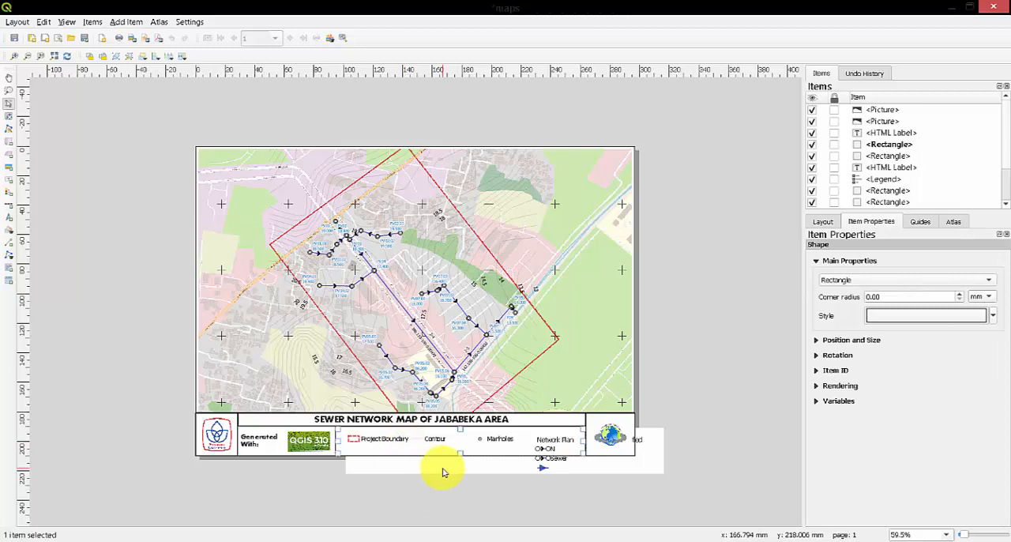
left_click(644, 454)
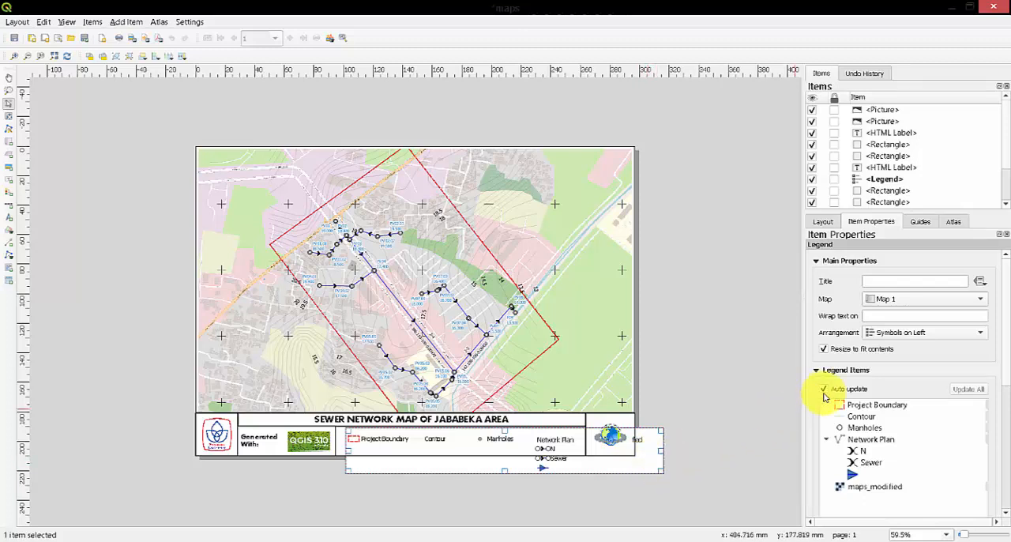
left_click(855, 487)
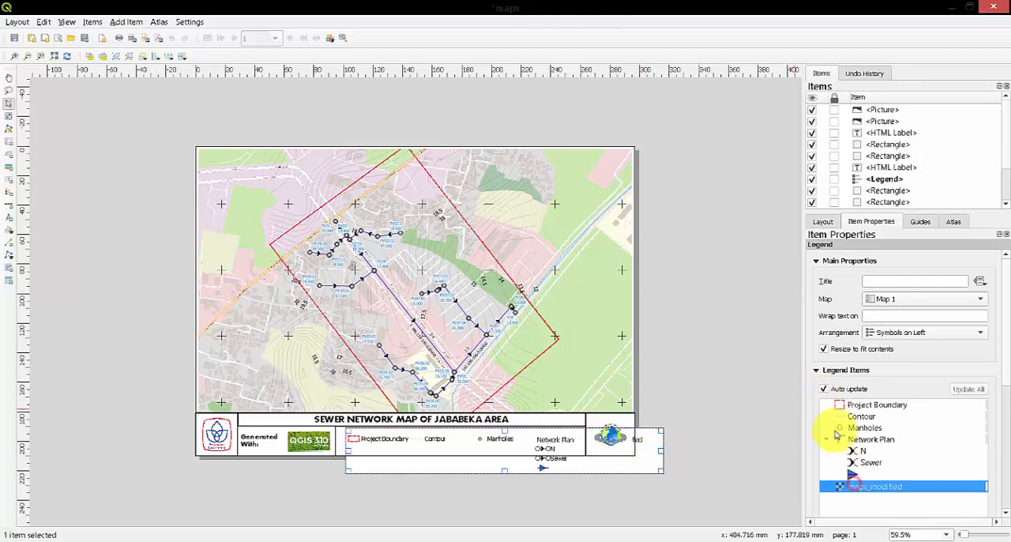
left_click(823, 390)
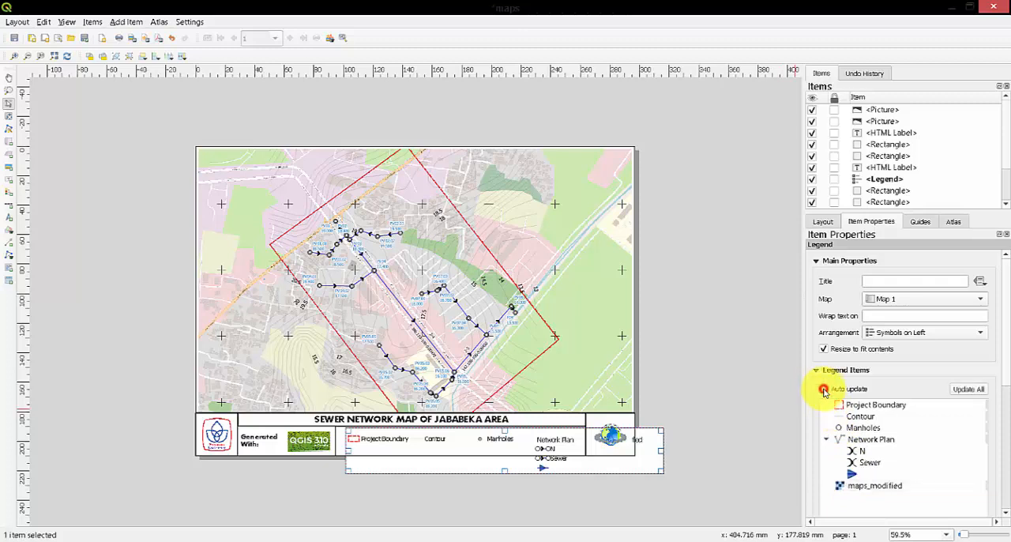
left_click(988, 487)
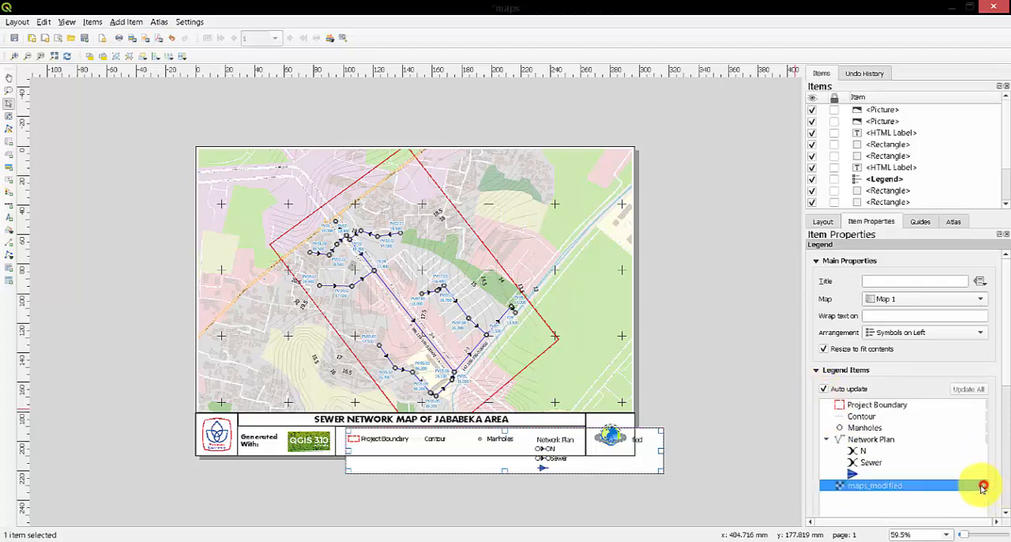
left_click(569, 467)
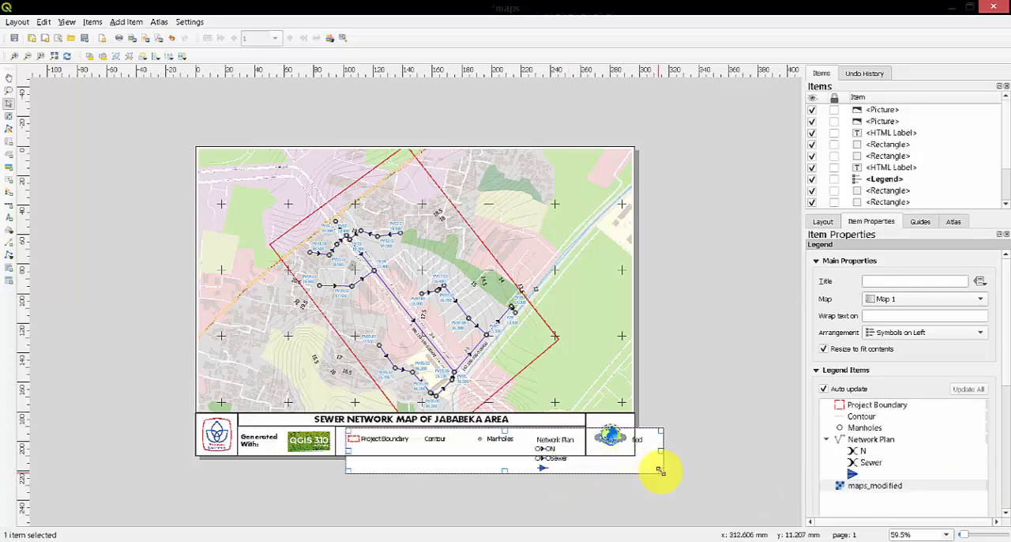
left_click_drag(660, 471, 582, 452)
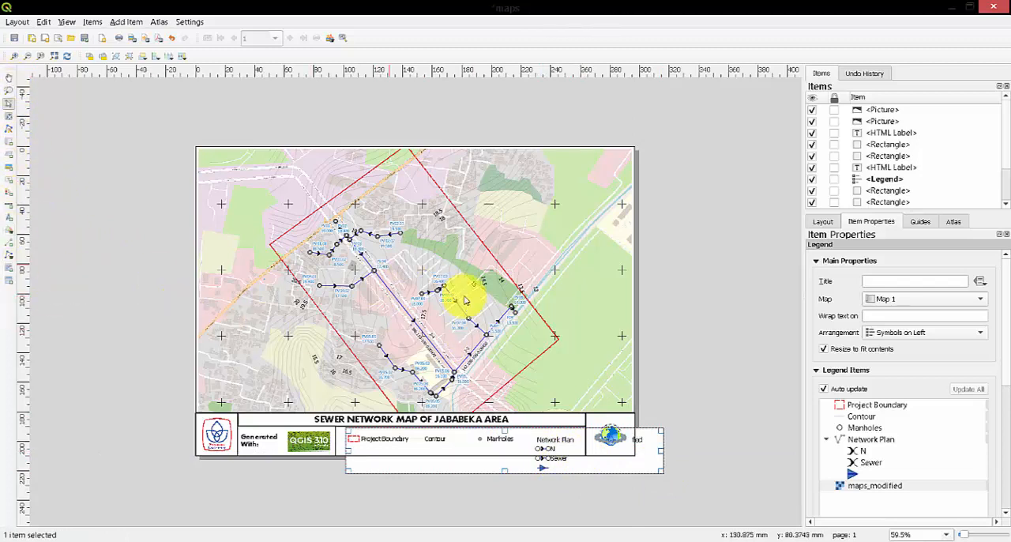
Switch to File Explorer, go to the QESG-Trial folder on the SDXC (E:) drive, and open sewer-network-map.png.
mouse_move(91, 539)
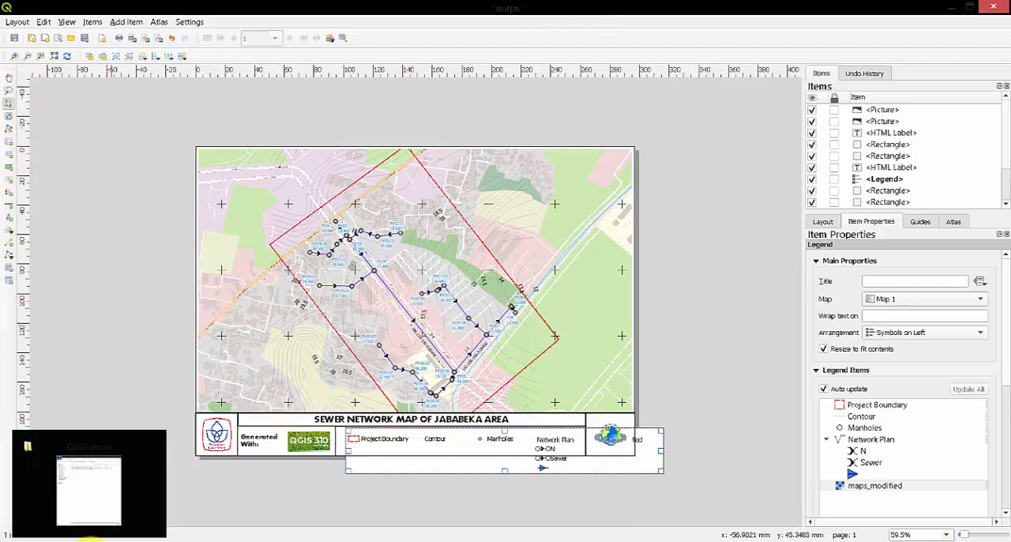
left_click(89, 490)
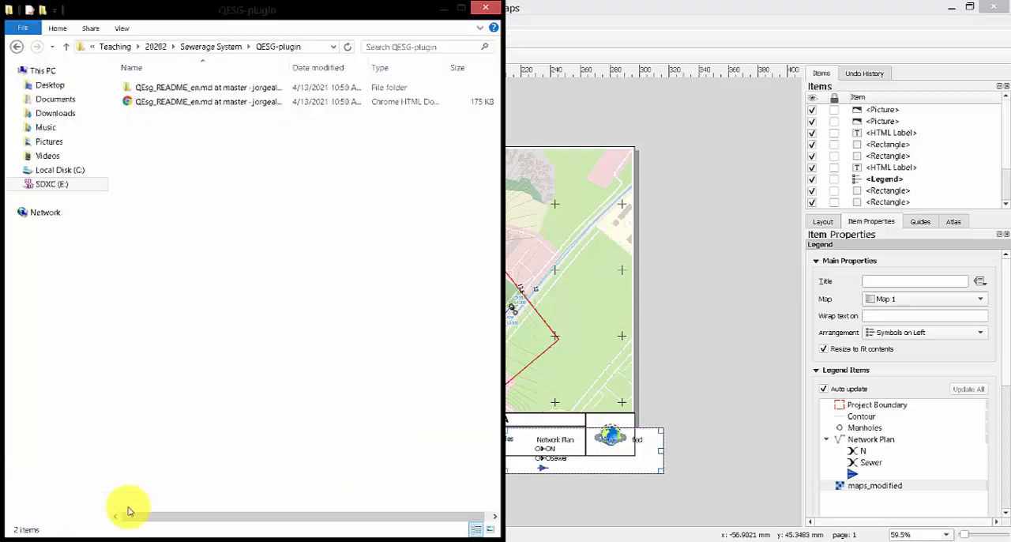
left_click(79, 183)
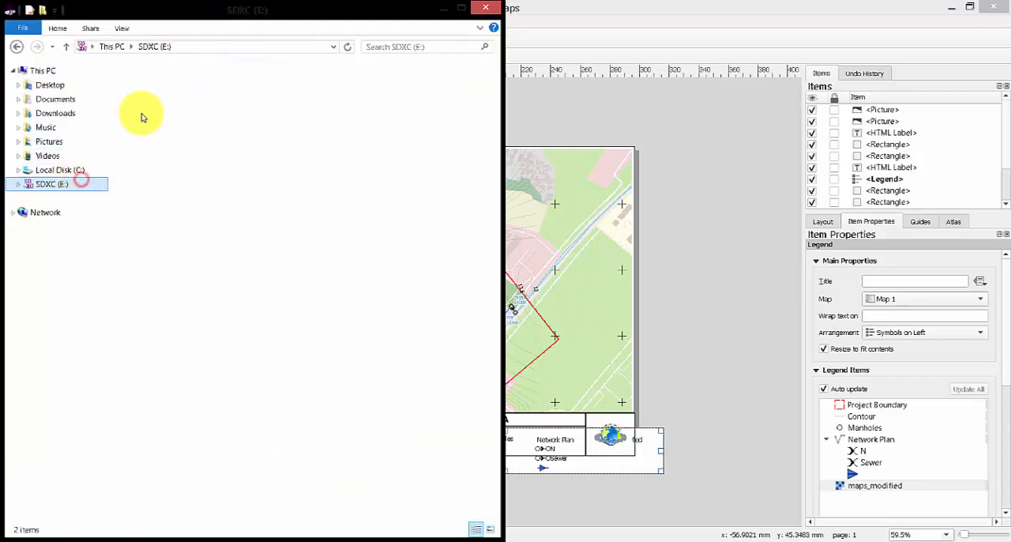
left_click(146, 92)
double_click(145, 91)
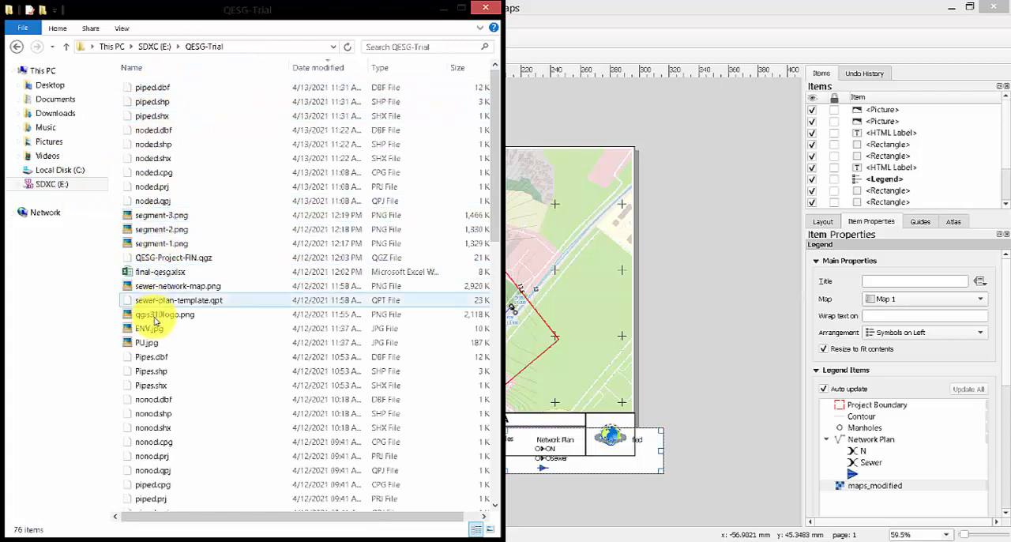
left_click(156, 339)
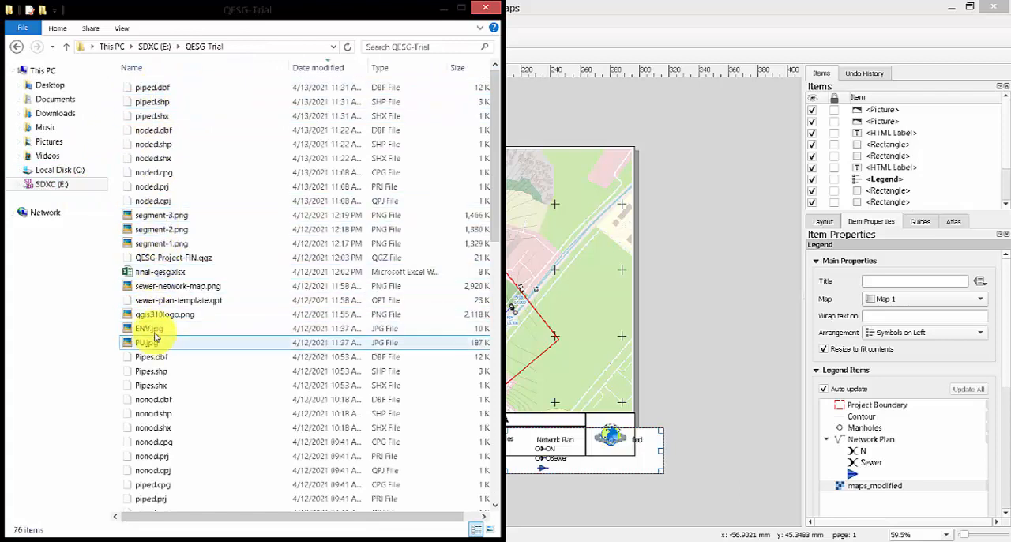
left_click(158, 286)
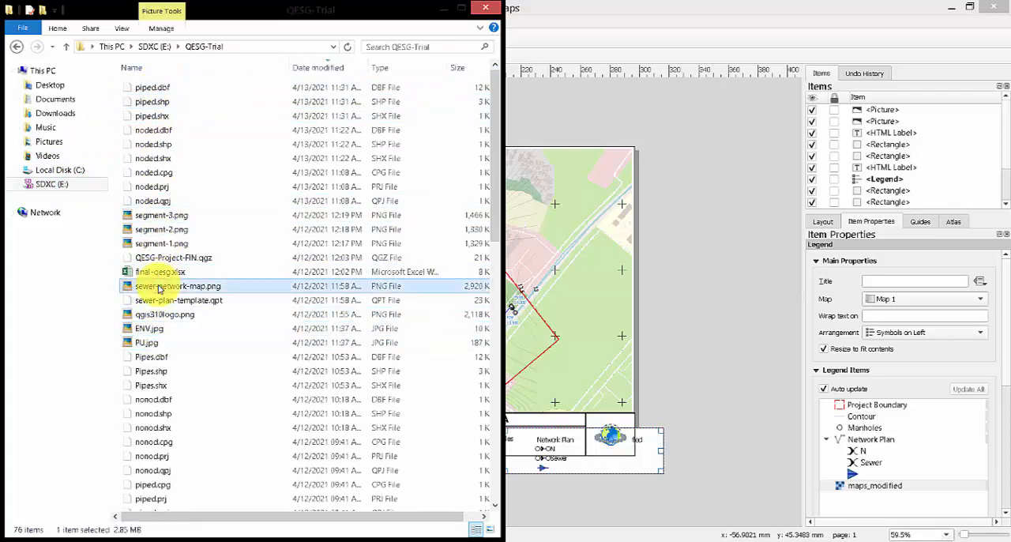
double_click(160, 288)
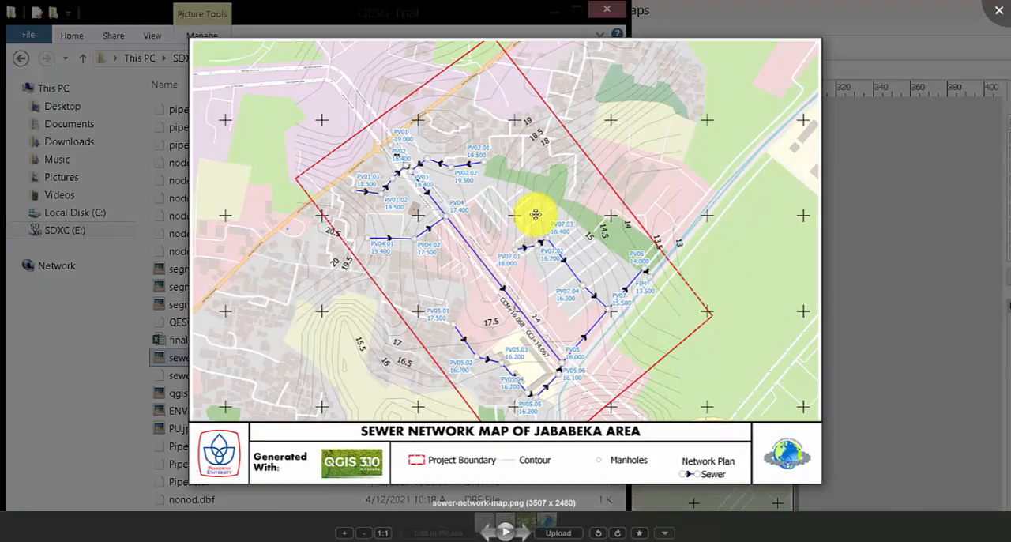
Browse the exported maps segment-1.png, segment-2.png and segment-3.png in the image viewer, and return to sewer-network-map.png.
key("Right")
key("Left")
key("Left")
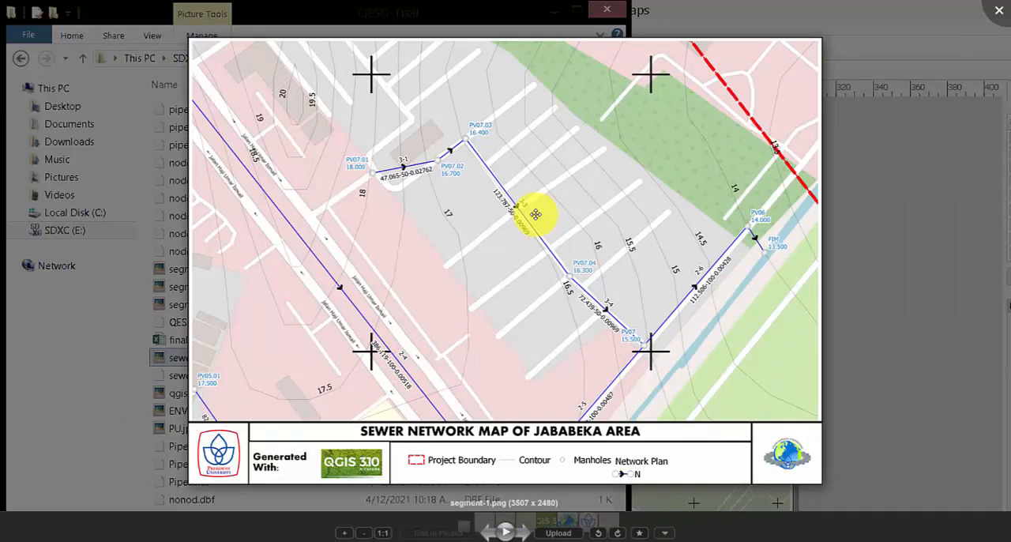
key("Right")
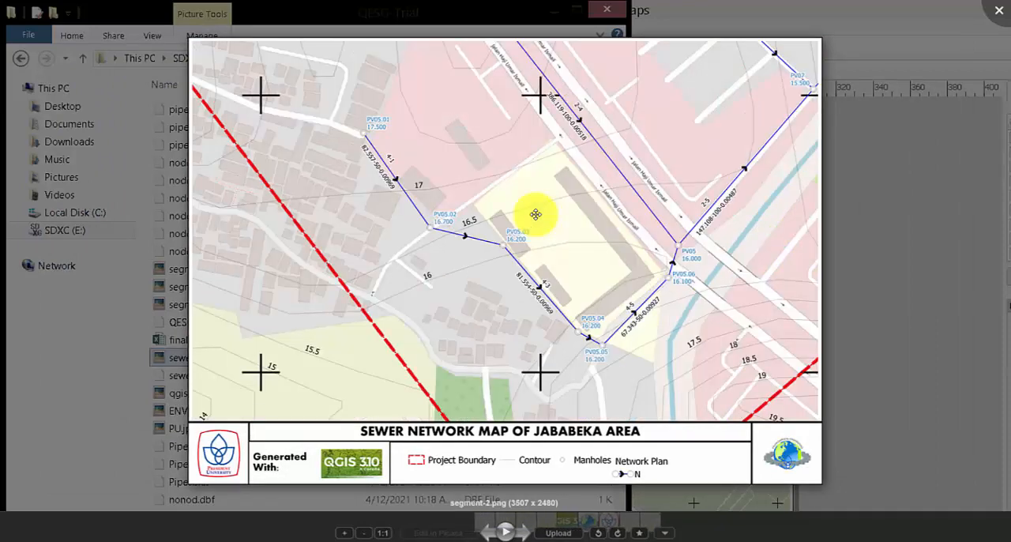
key("Right")
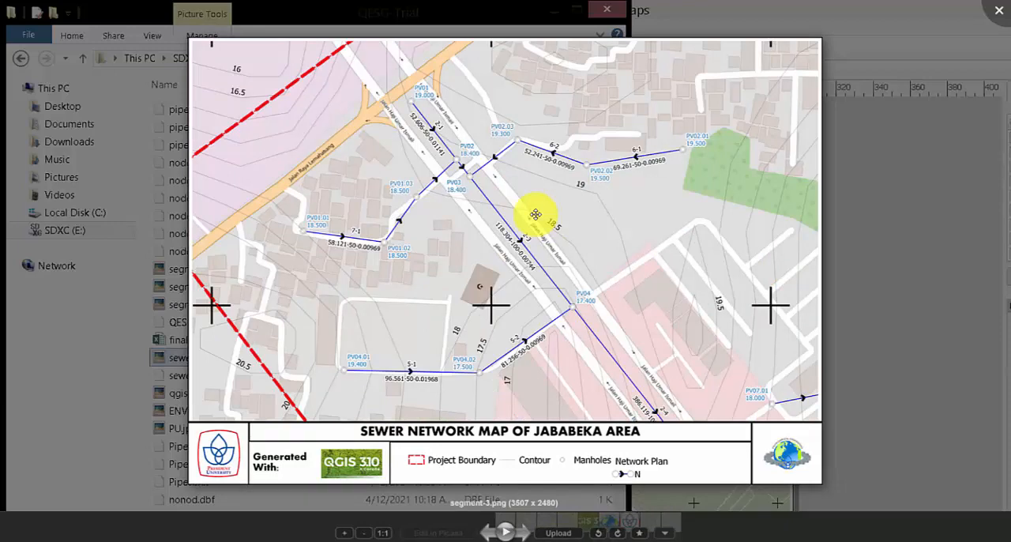
key("Left")
key("Left")
key("Left")
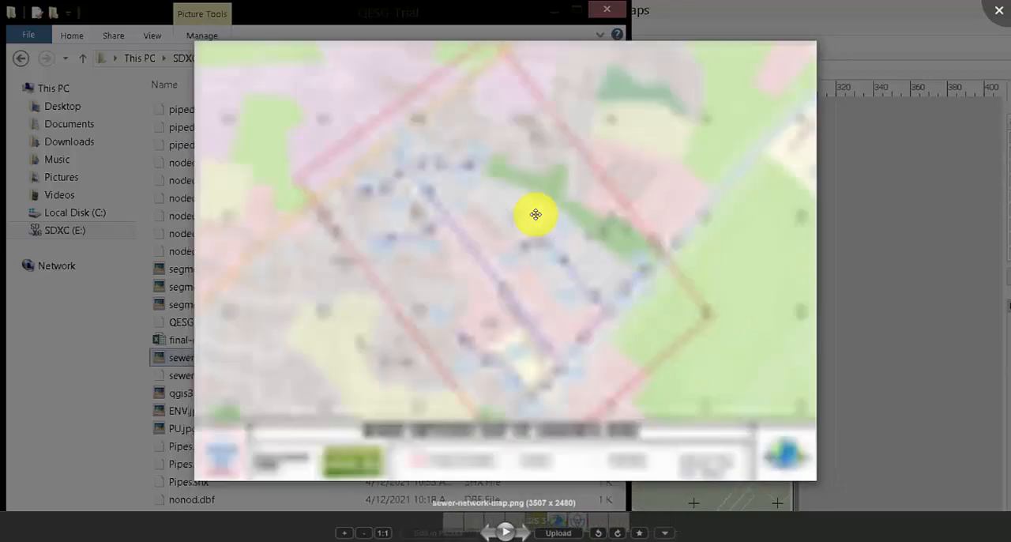